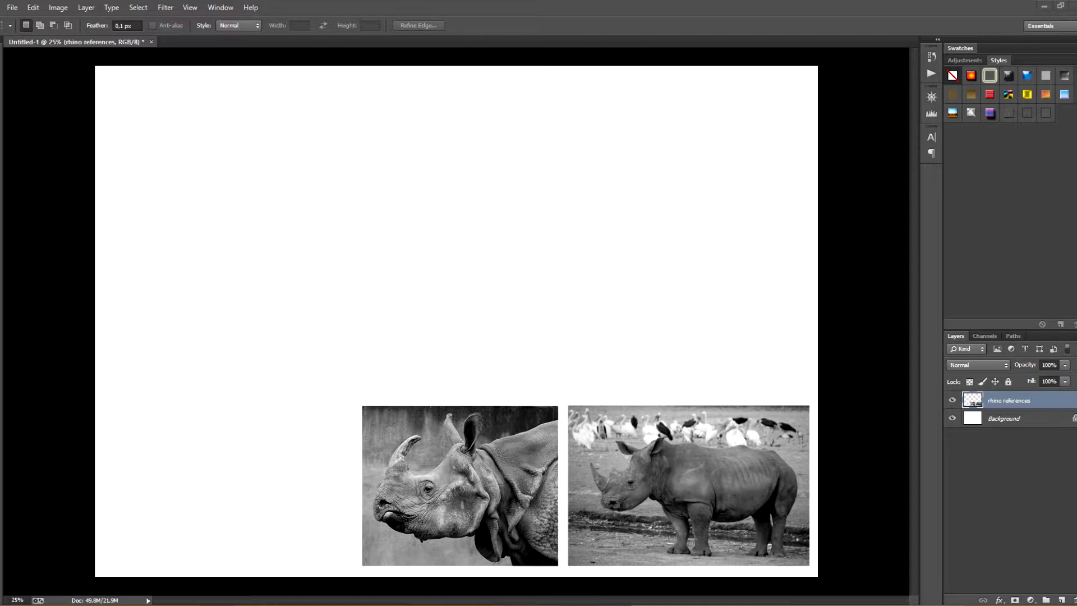
- Create a new layer above the rhino references layer and activate the Brush tool for sketching
left_click(1062, 599)
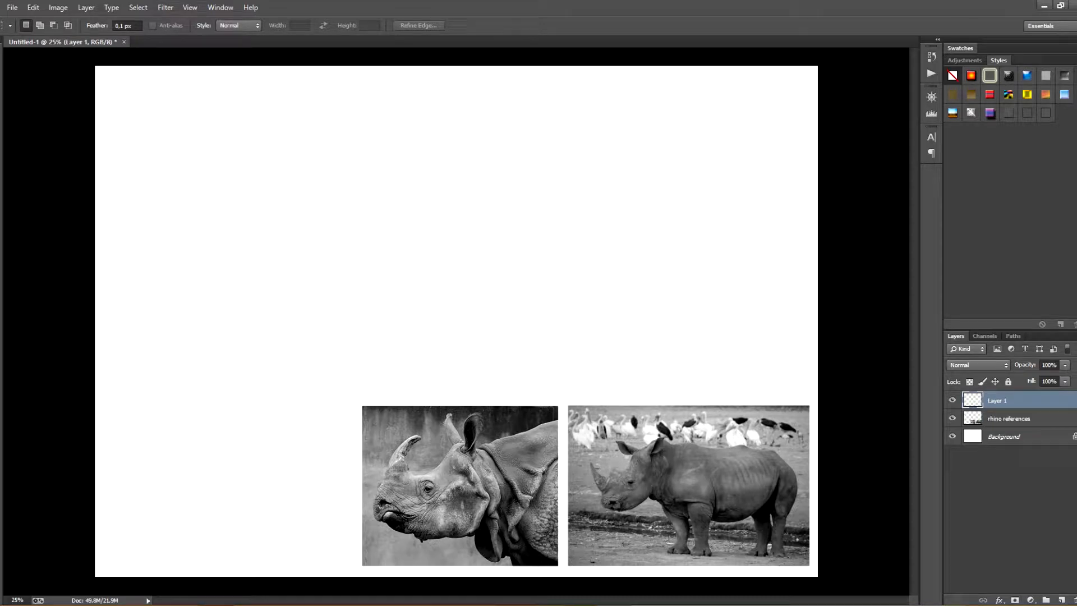
left_click_drag(228, 214, 303, 262)
key("ctrl+d")
key("b")
mouse_move(336, 206)
left_mouse_down()
mouse_move(386, 214)
mouse_move(453, 206)
left_mouse_up()
key("ctrl+z")
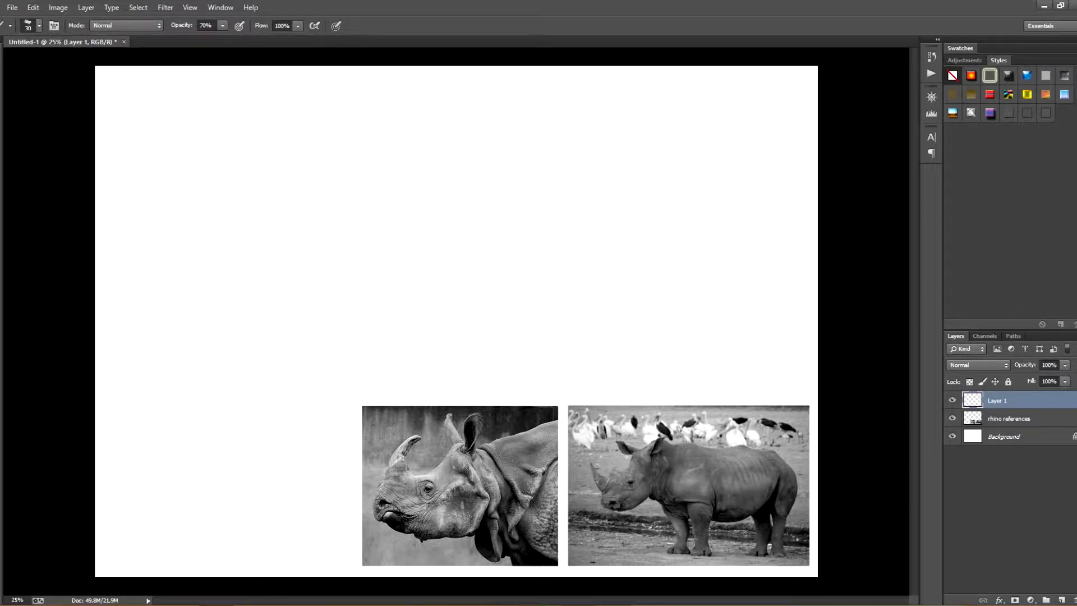
- Choose the 36 px textured brush preset and review its Shape Dynamics, Texture and Transfer settings
left_click(38, 26)
left_click(5, 439)
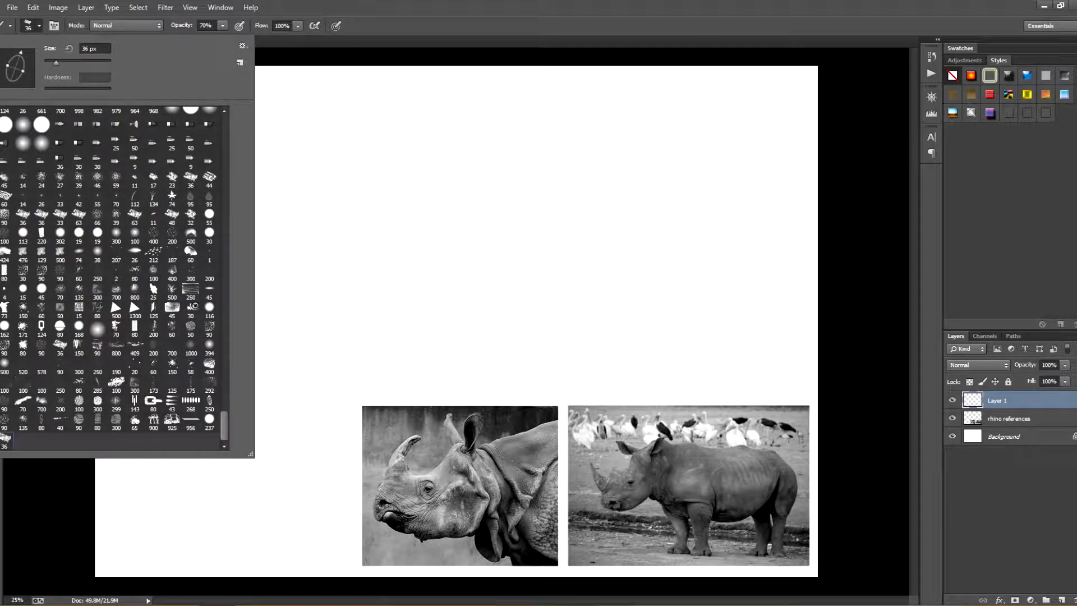
key("F5")
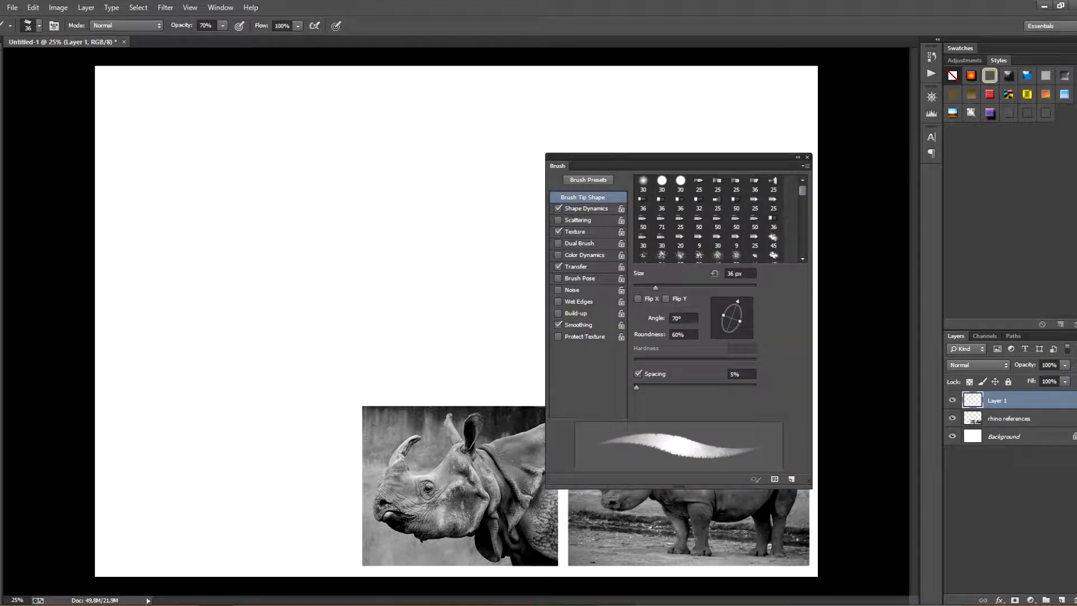
left_click(586, 208)
left_click(575, 232)
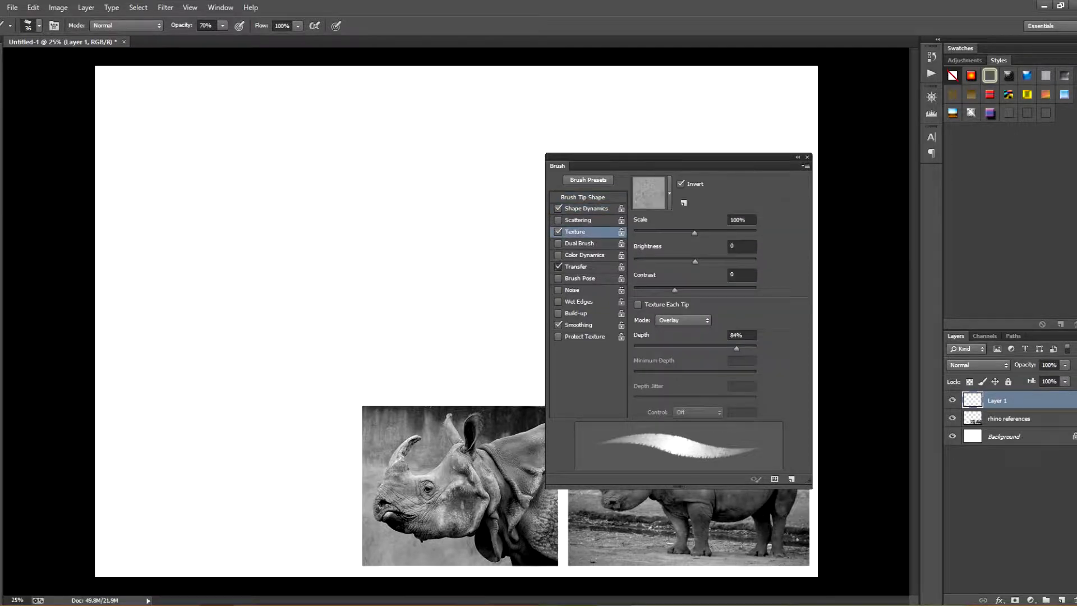
left_click(576, 267)
left_click(807, 157)
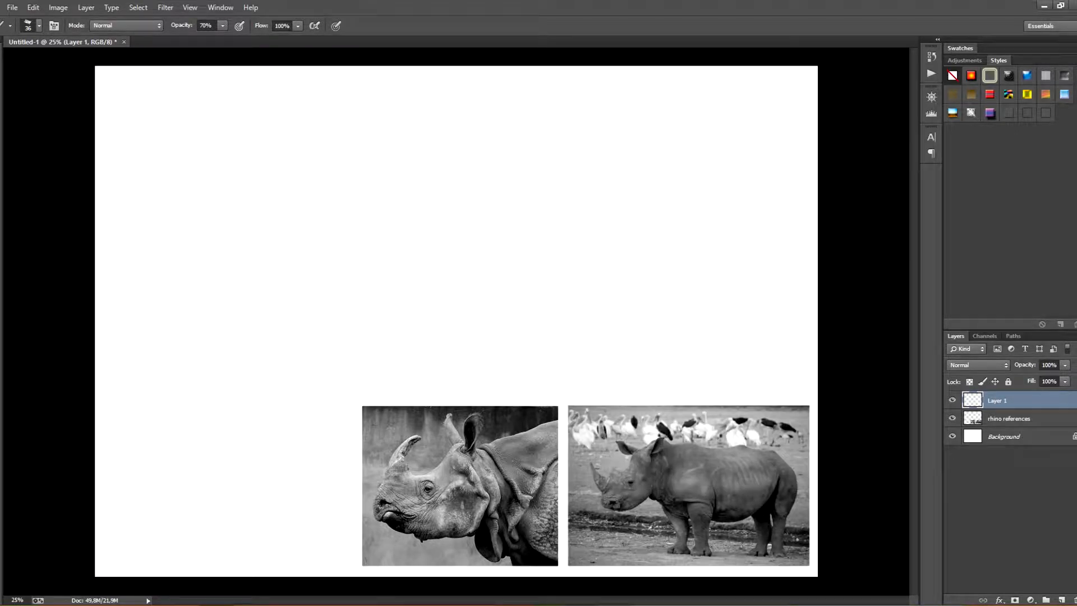
- Sketch the rhino's torso as a nearly straight back line above a rounded, bowl-shaped belly
mouse_move(412, 193)
left_mouse_down()
mouse_move(521, 181)
mouse_move(575, 191)
left_mouse_up()
key("ctrl+z")
left_click_drag(438, 158, 586, 170)
left_click_drag(368, 162, 470, 304)
mouse_move(361, 189)
left_mouse_down()
mouse_move(471, 305)
mouse_move(602, 173)
left_mouse_up()
left_click_drag(602, 173, 496, 311)
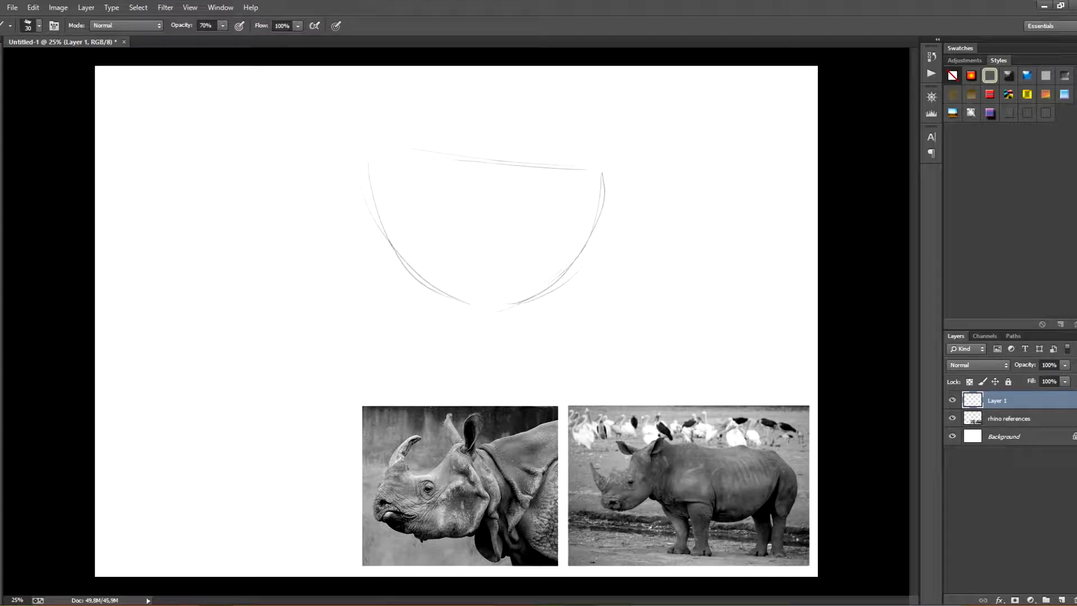
- Sketch the shoulder and chest curves in front of the torso and the rump curve behind it
mouse_move(375, 149)
left_mouse_down()
mouse_move(287, 194)
mouse_move(413, 283)
left_mouse_up()
key("ctrl+z")
mouse_move(291, 225)
left_mouse_down()
mouse_move(449, 309)
mouse_move(374, 295)
left_mouse_up()
mouse_move(313, 247)
left_mouse_down()
mouse_move(395, 299)
mouse_move(323, 258)
left_mouse_up()
left_click_drag(613, 189, 634, 278)
mouse_move(619, 281)
left_mouse_down()
mouse_move(549, 298)
mouse_move(649, 275)
left_mouse_up()
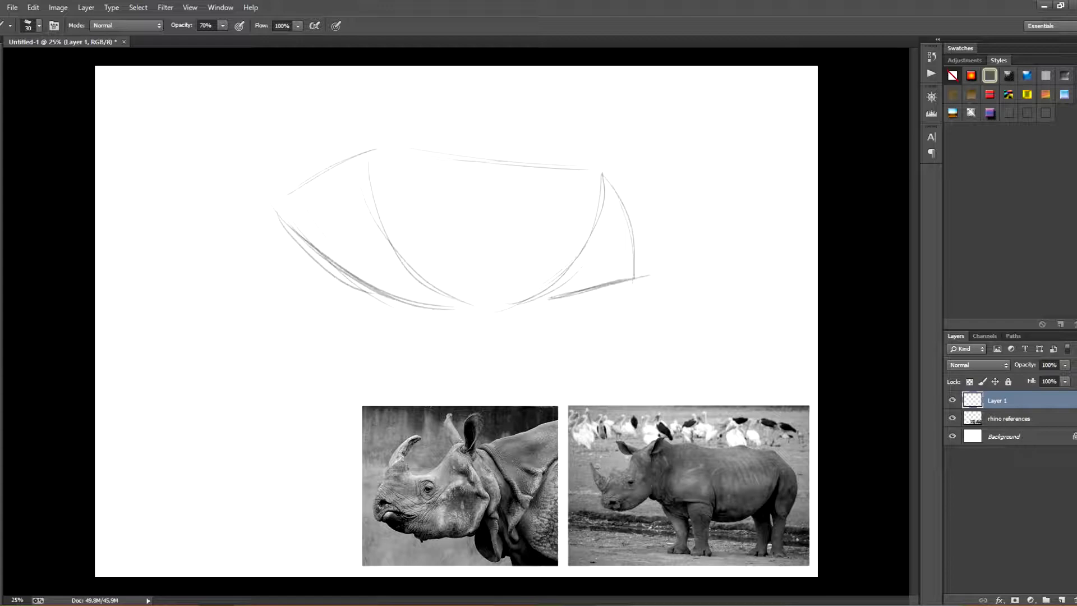
- Block in the oval hind thigh and the upper masses of the front legs under the torso
left_click_drag(623, 321, 603, 336)
left_click_drag(562, 264, 608, 324)
left_click_drag(632, 234, 603, 338)
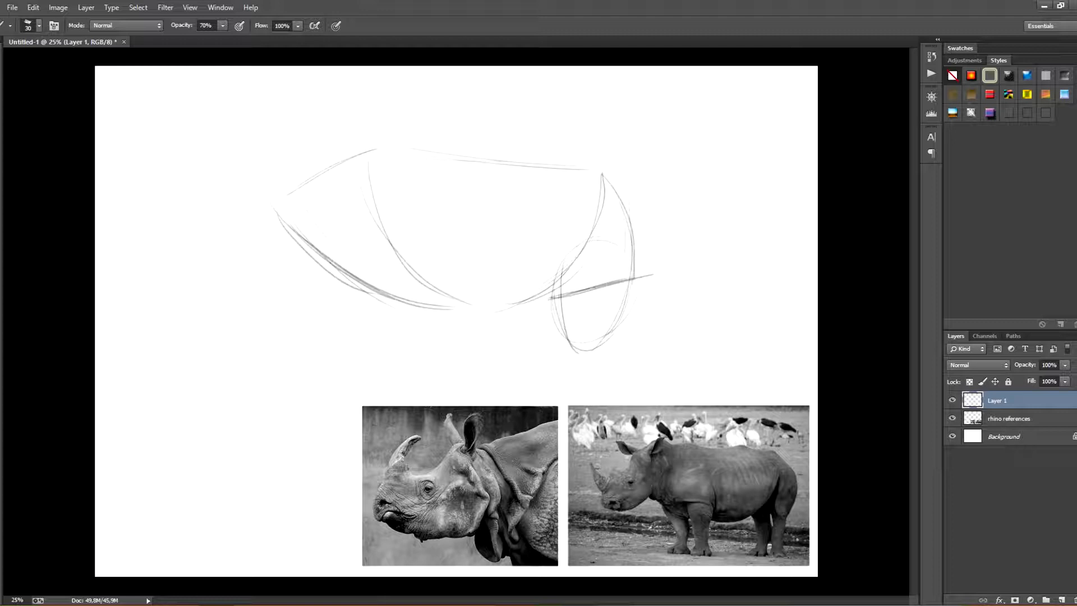
left_click_drag(331, 225, 401, 341)
left_click_drag(441, 235, 415, 345)
left_click_drag(528, 310, 566, 338)
left_click_drag(302, 235, 359, 321)
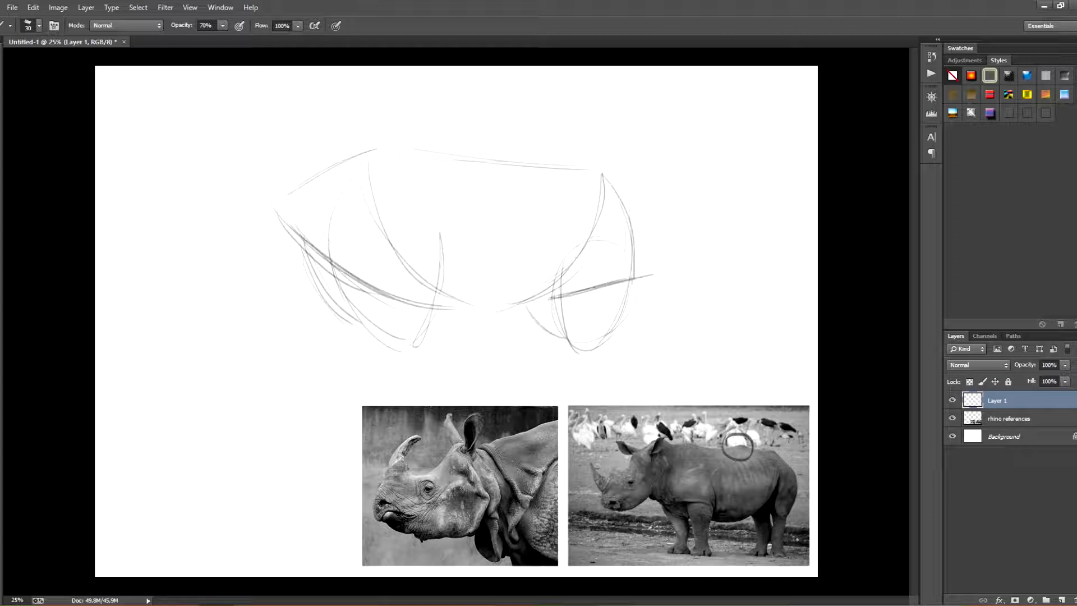
- Sketch the back's dip and hip bump, and rough in the back of the head and the forehead line
left_click_drag(426, 156, 485, 159)
left_click_drag(496, 151, 539, 167)
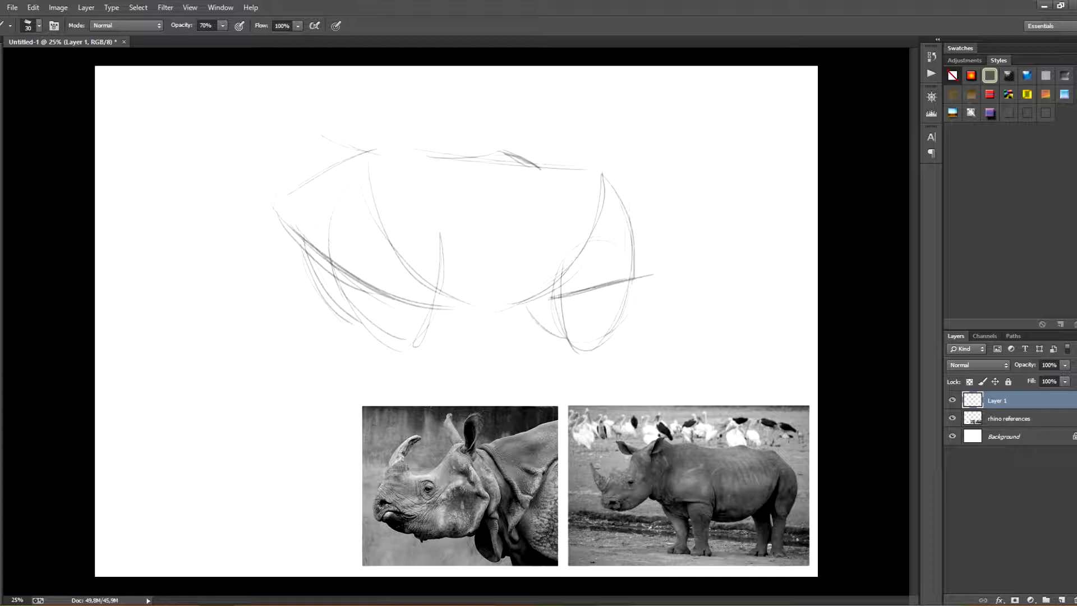
left_click_drag(310, 135, 262, 235)
left_click_drag(247, 156, 303, 132)
- Sketch the head's sloping face, rounded muzzle and jaw line with overlapping strokes
left_click_drag(224, 188, 153, 245)
left_click_drag(146, 245, 204, 302)
mouse_move(155, 249)
left_mouse_down()
mouse_move(202, 301)
mouse_move(230, 289)
left_mouse_up()
left_click_drag(172, 240, 237, 288)
left_click_drag(289, 232, 220, 287)
left_click_drag(164, 229, 216, 280)
left_click_drag(155, 248, 214, 292)
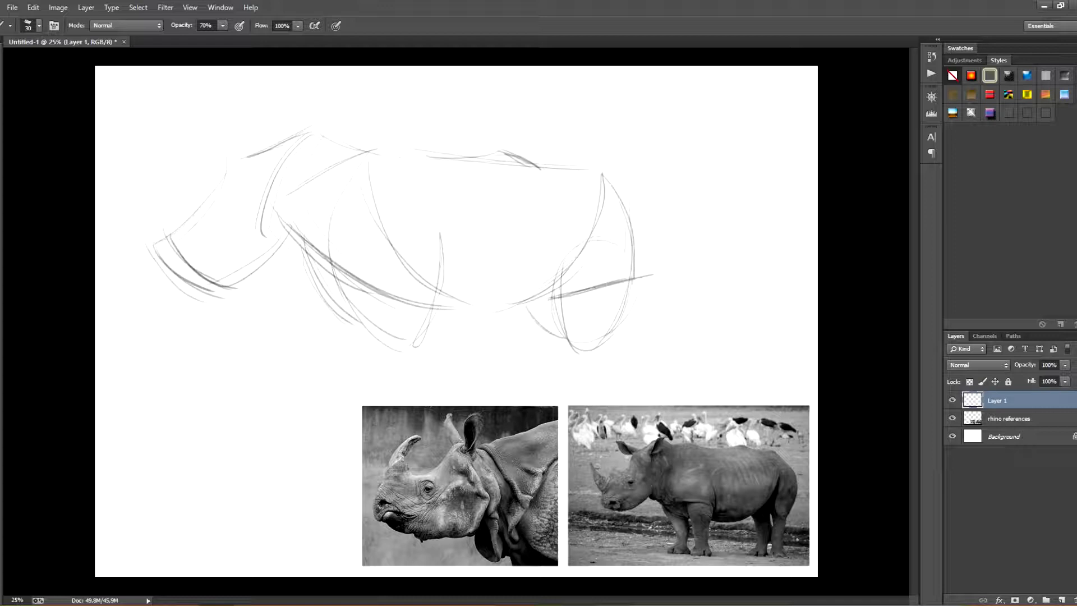
mouse_move(227, 164)
left_mouse_down()
mouse_move(164, 240)
mouse_move(233, 290)
left_mouse_up()
left_click_drag(289, 240, 218, 293)
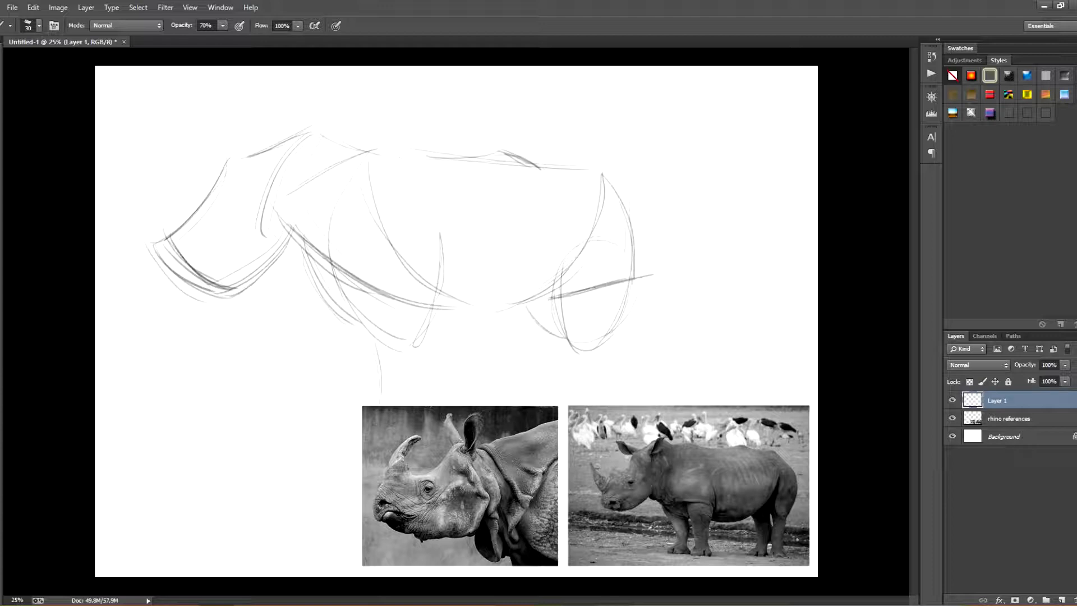
- Scale the rhino reference images down towards the lower-right corner of the canvas
left_click(1008, 419)
key("ctrl+t")
mouse_move(362, 406)
left_mouse_down()
mouse_move(380, 432)
mouse_move(464, 442)
left_mouse_up()
key("ctrl+z")
key("Return")
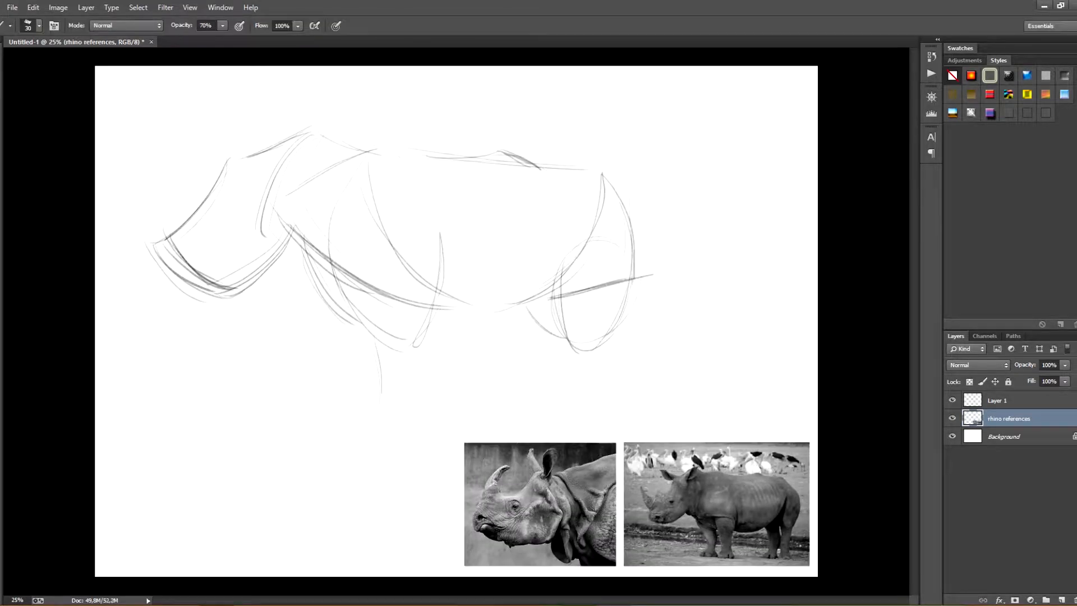
- On Layer 1, sketch the lower front and hind legs with their feet, plus the tail
left_click(997, 401)
mouse_move(378, 367)
left_mouse_down()
mouse_move(380, 390)
mouse_move(417, 415)
left_mouse_up()
left_click_drag(333, 311, 377, 402)
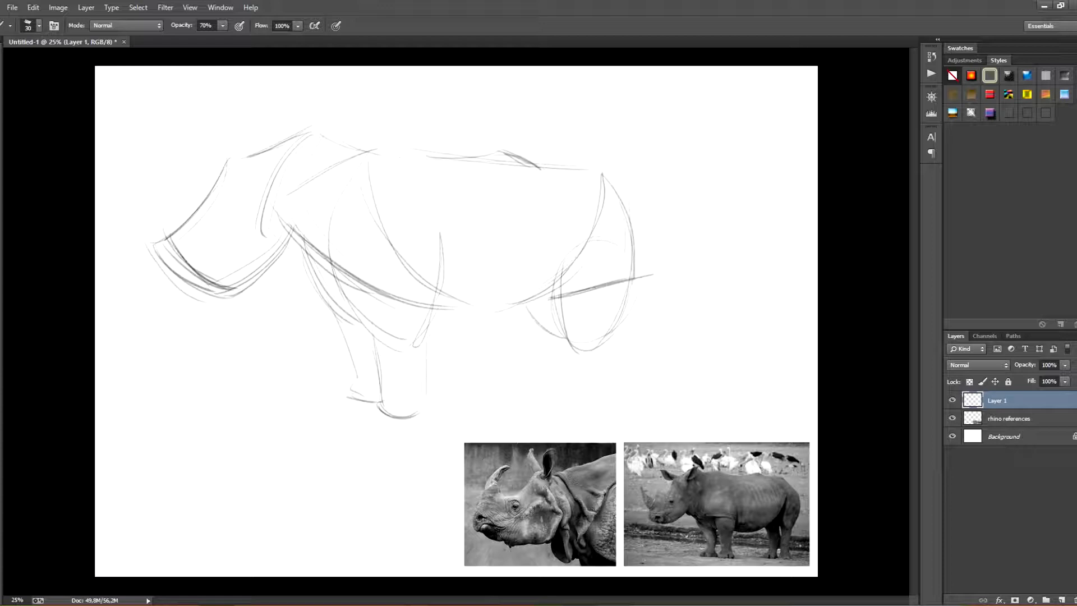
mouse_move(563, 339)
left_mouse_down()
mouse_move(591, 402)
mouse_move(580, 403)
left_mouse_up()
mouse_move(640, 247)
left_mouse_down()
mouse_move(652, 299)
mouse_move(645, 320)
left_mouse_up()
- Restate the jaw line and erase the excess strokes beneath it
left_click_drag(193, 289, 283, 245)
key("e")
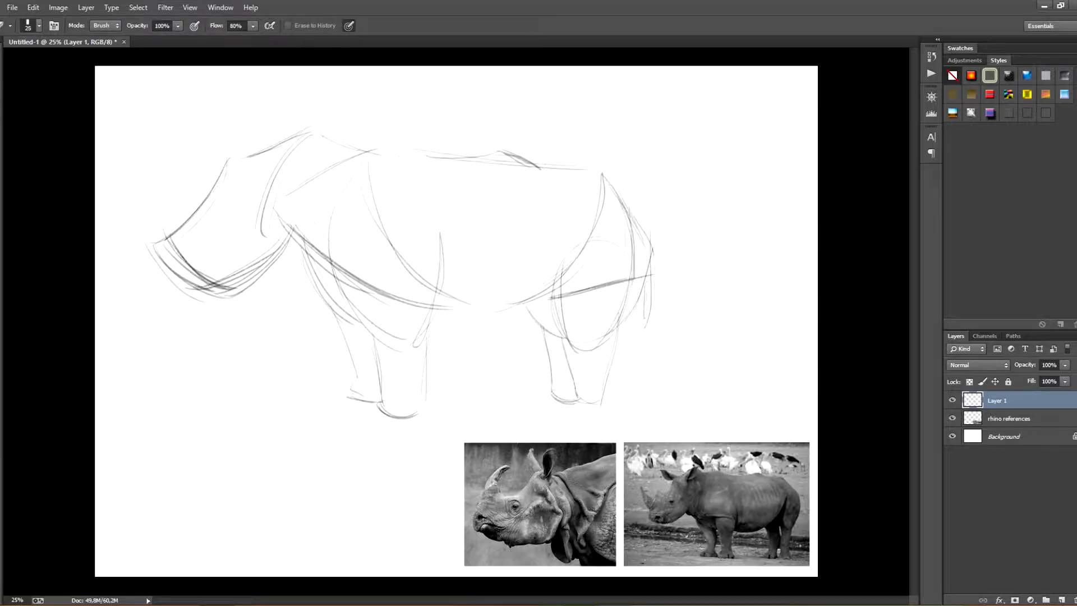
left_click_drag(213, 298, 277, 261)
key("b")
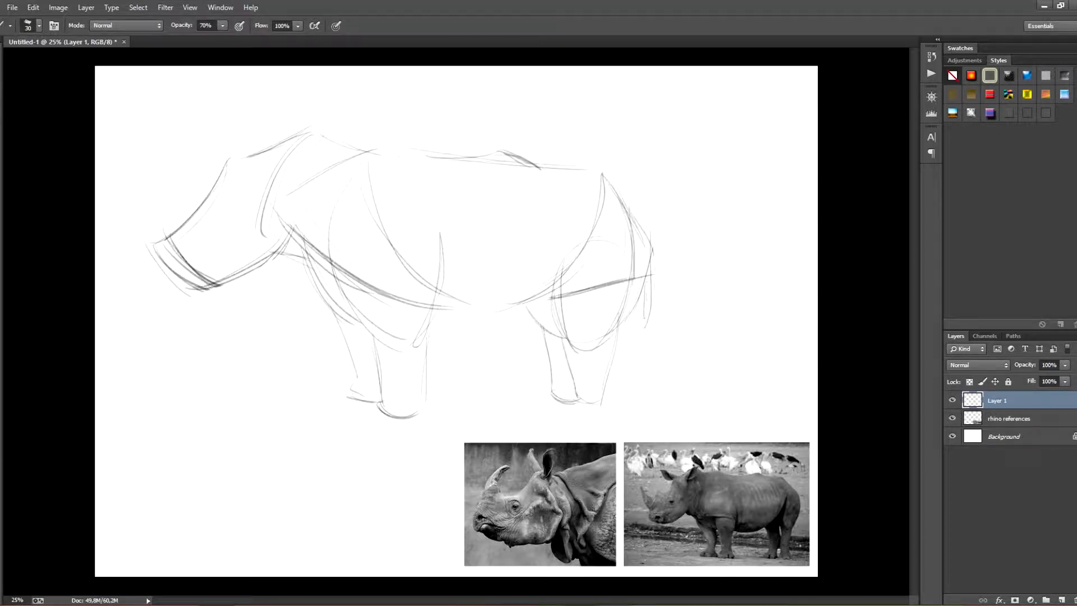
- Strengthen the chest line and sketch a deeper belly curve between the front and hind legs
left_click_drag(305, 249, 341, 306)
left_click_drag(433, 313, 488, 329)
mouse_move(472, 330)
left_mouse_down()
mouse_move(579, 255)
mouse_move(593, 229)
left_mouse_up()
left_click_drag(370, 164, 412, 305)
mouse_move(366, 192)
left_mouse_down()
mouse_move(478, 331)
mouse_move(516, 319)
mouse_move(570, 265)
left_mouse_up()
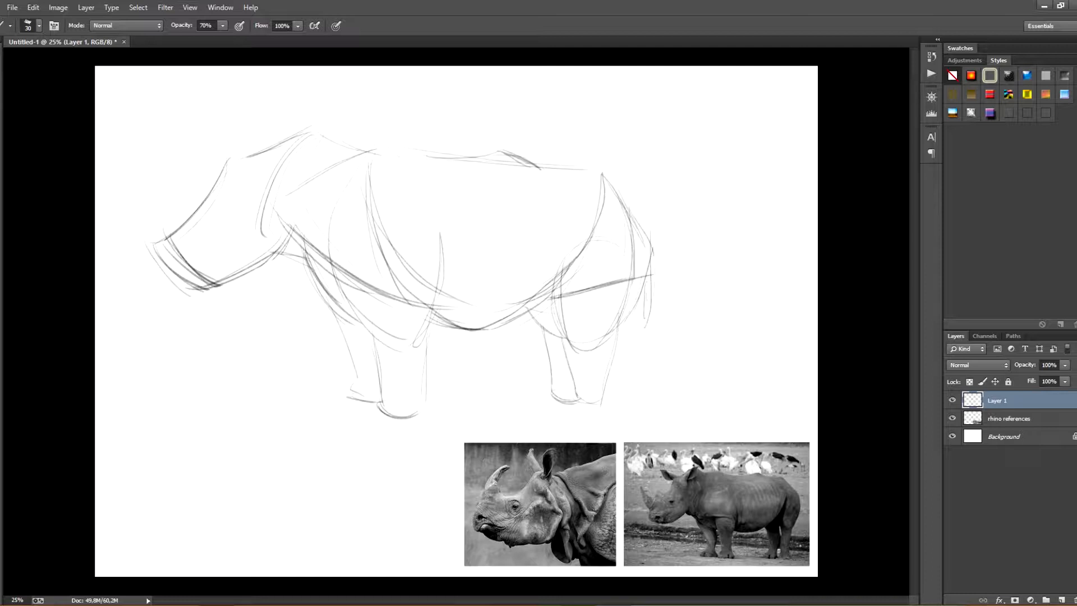
- Sketch the rhino's two ears on top of the head, undoing unsatisfactory strokes along the way
left_click_drag(287, 179, 269, 227)
mouse_move(279, 163)
left_mouse_down()
mouse_move(307, 117)
mouse_move(309, 138)
left_mouse_up()
mouse_move(209, 152)
left_mouse_down()
mouse_move(241, 143)
mouse_move(249, 157)
left_mouse_up()
key("ctrl+alt+z")
key("ctrl+alt+z")
key("ctrl+alt+z")
key("ctrl+alt+z")
key("ctrl+alt+z")
mouse_move(190, 129)
left_mouse_down()
mouse_move(214, 169)
mouse_move(246, 160)
left_mouse_up()
left_click_drag(188, 132, 215, 168)
left_click_drag(191, 131, 226, 166)
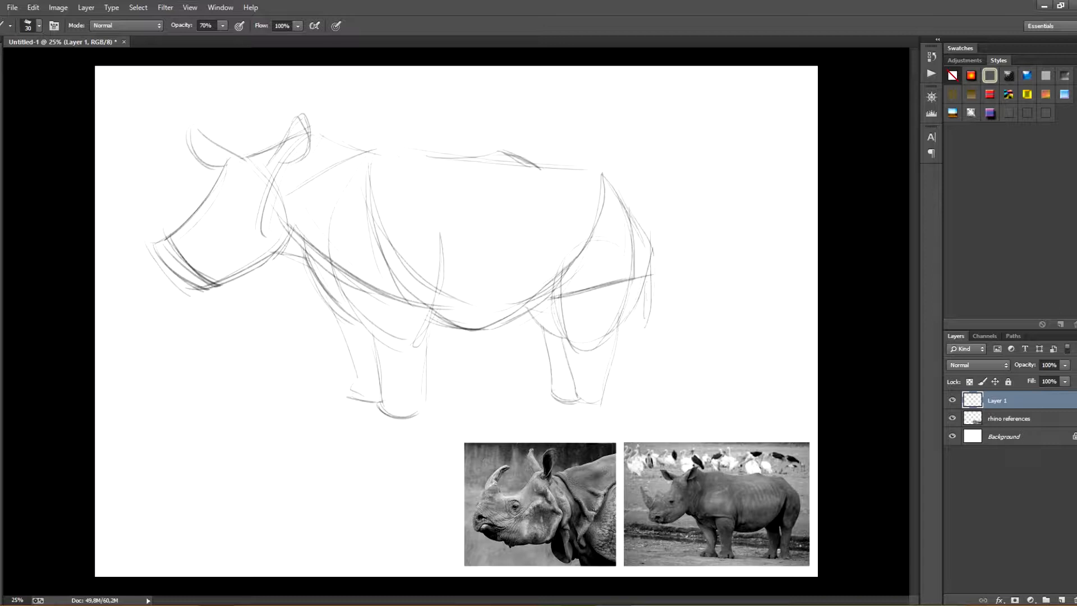
- Sketch the large front horn and small rear horn on the snout, and restate the face contour
mouse_move(145, 242)
left_mouse_down()
mouse_move(196, 293)
mouse_move(138, 183)
left_mouse_up()
mouse_move(138, 183)
left_mouse_down()
mouse_move(186, 228)
mouse_move(195, 214)
left_mouse_up()
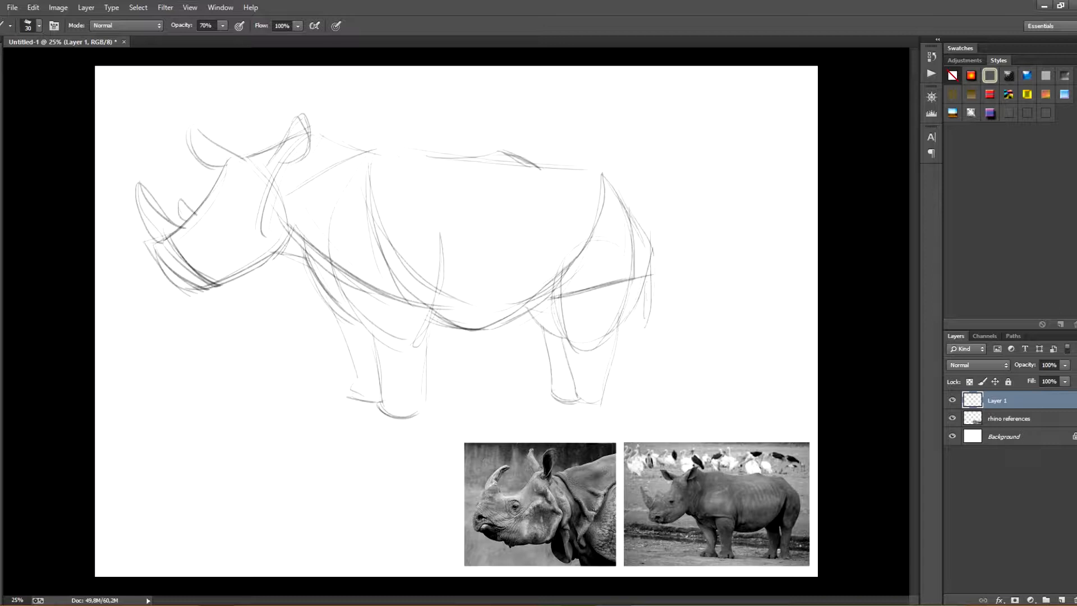
mouse_move(246, 162)
left_mouse_down()
mouse_move(196, 211)
mouse_move(149, 224)
left_mouse_up()
mouse_move(148, 227)
left_mouse_down()
mouse_move(181, 289)
mouse_move(149, 239)
left_mouse_up()
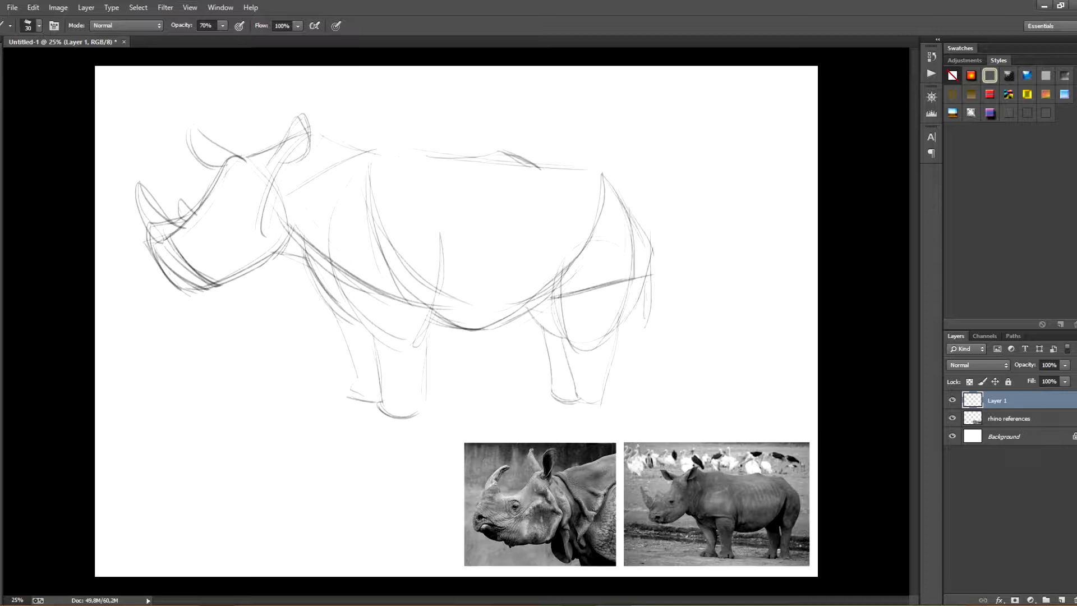
- Sketch the loose skin folds under the jaw and throat and restate the top of the neck
left_click_drag(217, 278, 283, 269)
left_click_drag(311, 132, 369, 151)
mouse_move(257, 274)
left_mouse_down()
mouse_move(295, 280)
mouse_move(304, 254)
mouse_move(320, 253)
left_mouse_up()
left_click_drag(229, 270, 265, 273)
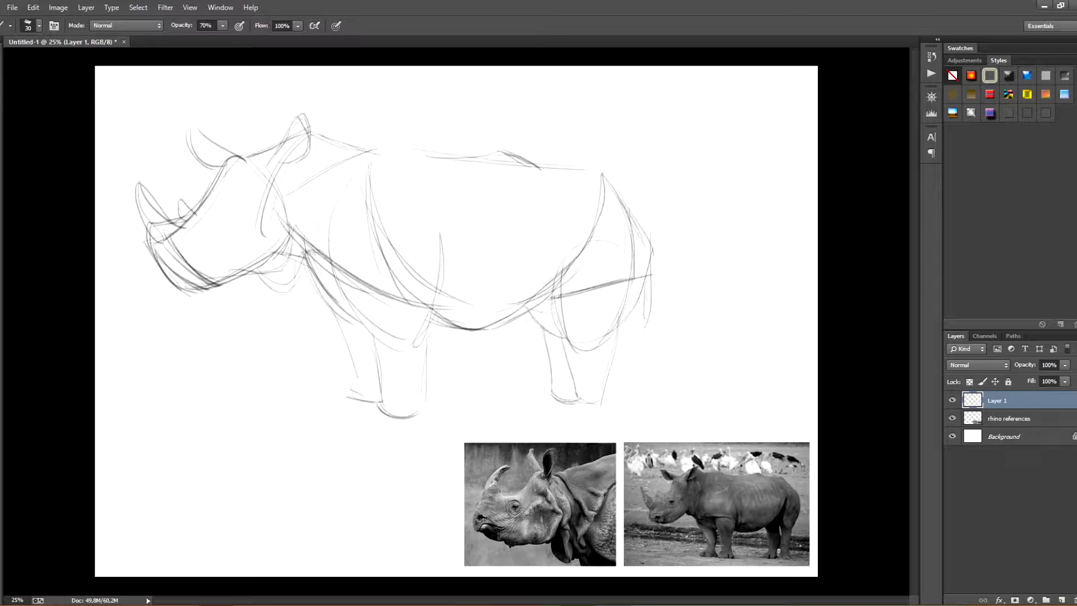
- Lower Layer 1's opacity to 39% and rename the layer "sketch 1"
left_click_drag(1026, 365, 991, 365)
double_click(998, 400)
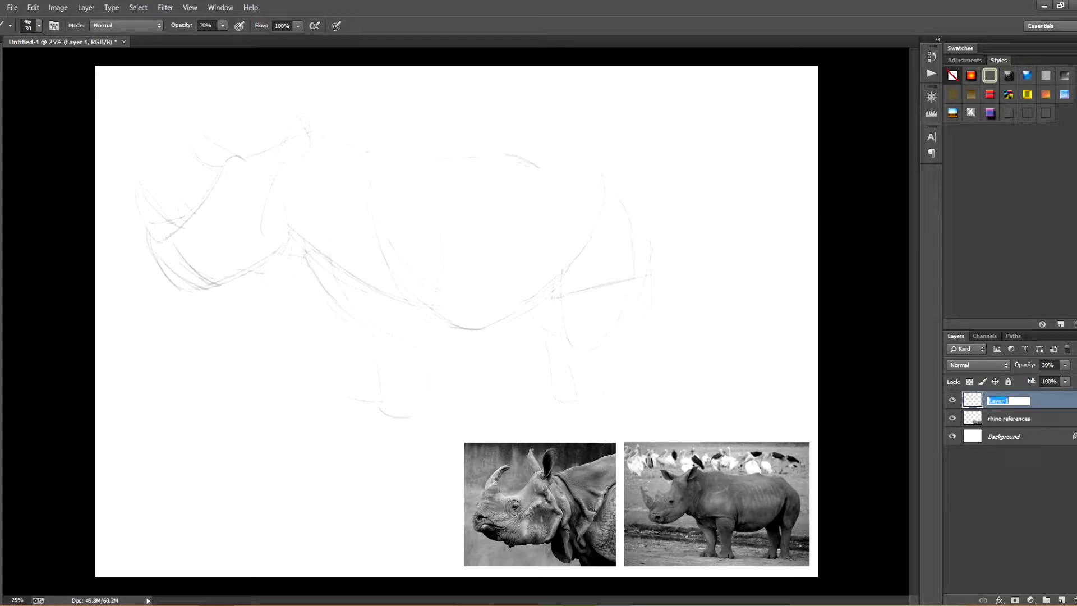
type("sketch 1")
key("Return")
- On a new layer above the rough sketch, redraw the face and muzzle contour, erasing and correcting the snout's front
left_click(1061, 599)
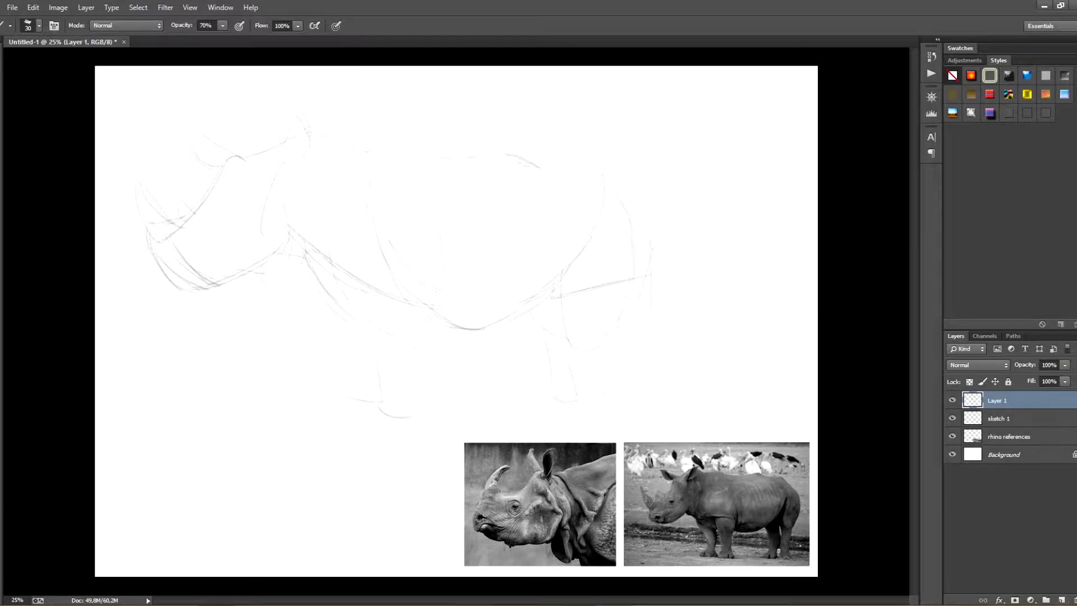
mouse_move(228, 158)
left_mouse_down()
mouse_move(250, 157)
mouse_move(158, 222)
left_mouse_up()
left_click_drag(138, 275, 201, 289)
key("e")
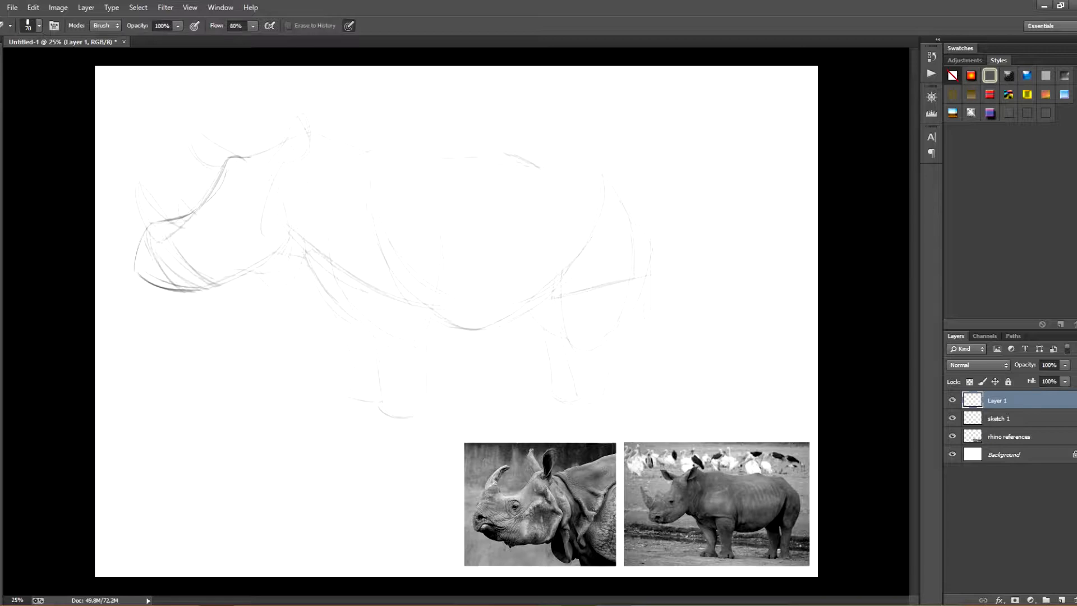
left_click_drag(147, 226, 178, 290)
key("b")
mouse_move(183, 216)
left_mouse_down()
mouse_move(161, 222)
mouse_move(151, 276)
left_mouse_up()
left_click_drag(161, 232, 152, 281)
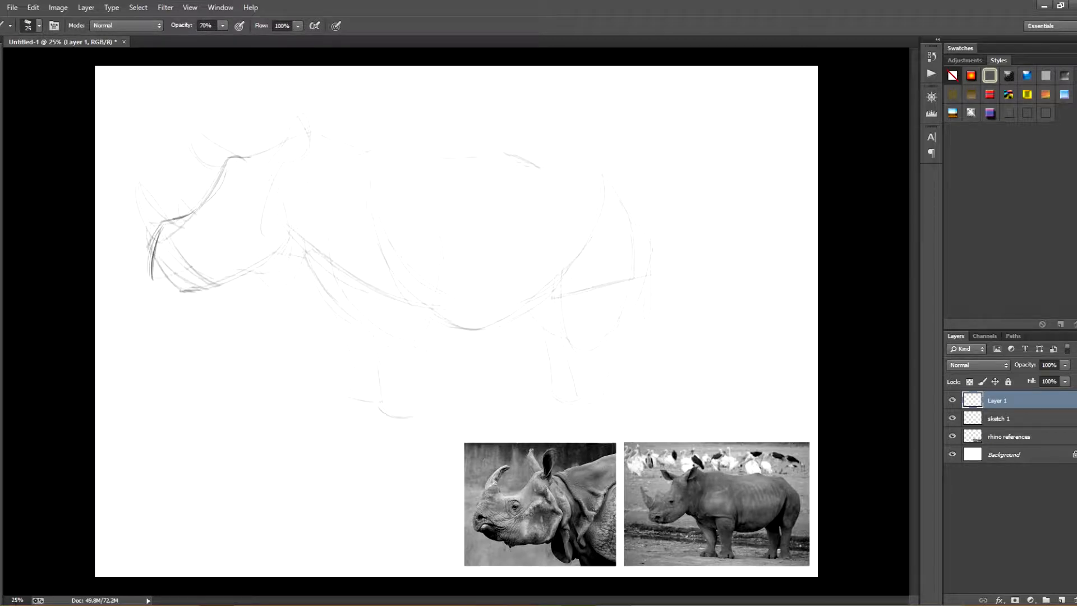
- Draw the muzzle, cheek and jaw construction lines within the head
left_click_drag(167, 223, 216, 241)
mouse_move(213, 242)
left_mouse_down()
mouse_move(153, 277)
mouse_move(195, 291)
mouse_move(250, 283)
left_mouse_up()
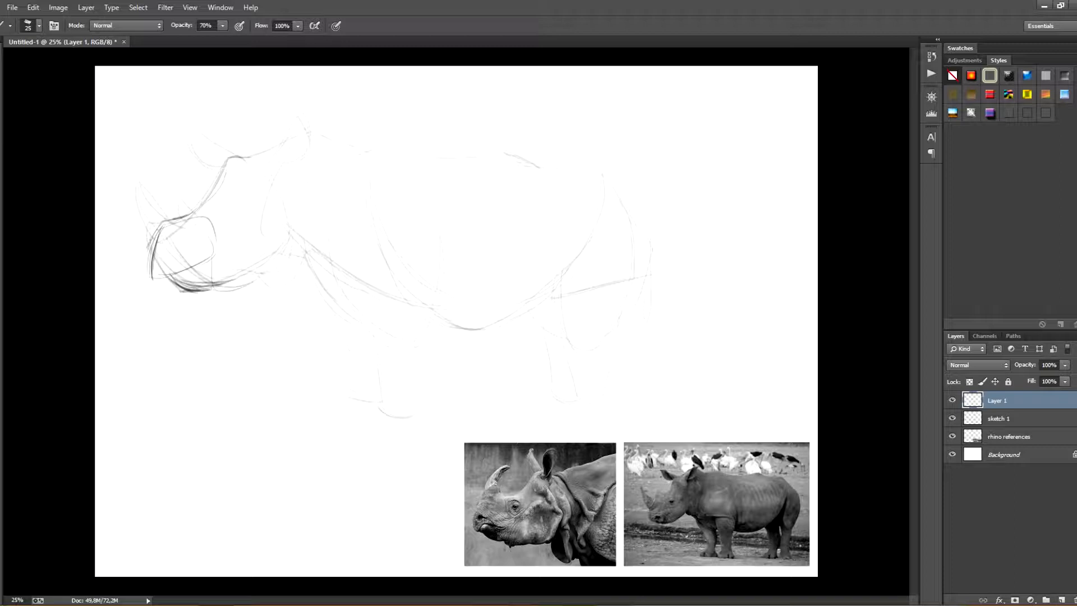
mouse_move(218, 240)
left_mouse_down()
mouse_move(284, 220)
mouse_move(285, 255)
mouse_move(216, 285)
left_mouse_up()
mouse_move(254, 199)
left_mouse_down()
mouse_move(275, 211)
mouse_move(252, 194)
left_mouse_up()
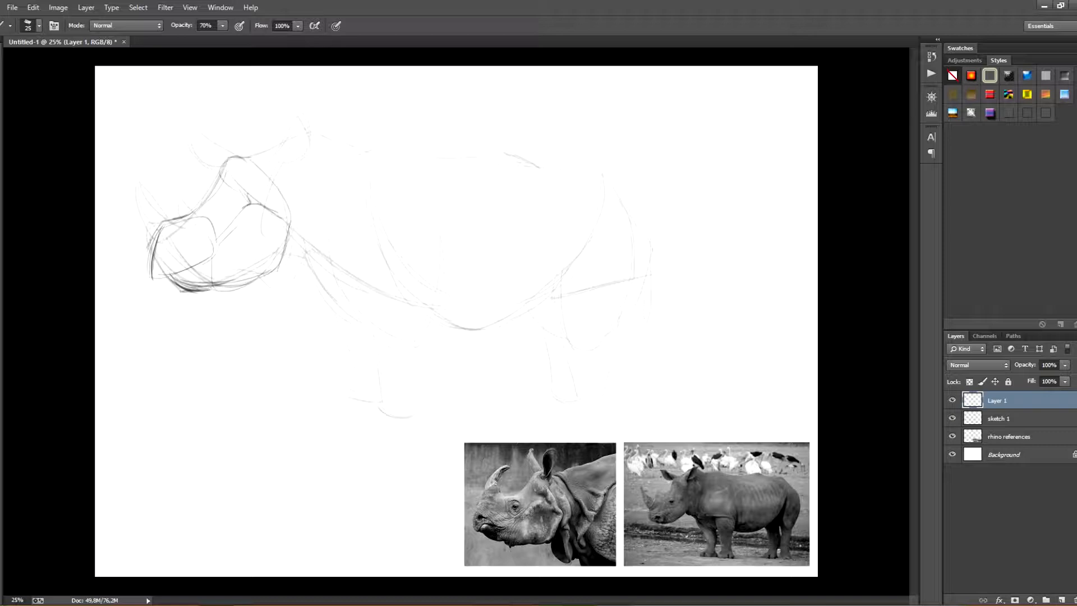
- Draw the eye and an upright, curved horn with its base on the snout
mouse_move(191, 233)
left_mouse_down()
mouse_move(216, 222)
mouse_move(158, 228)
left_mouse_up()
left_click_drag(184, 184, 191, 217)
key("ctrl+z")
mouse_move(161, 205)
left_mouse_down()
mouse_move(186, 195)
mouse_move(192, 160)
left_mouse_up()
left_click_drag(190, 159, 168, 194)
left_click_drag(182, 162, 161, 193)
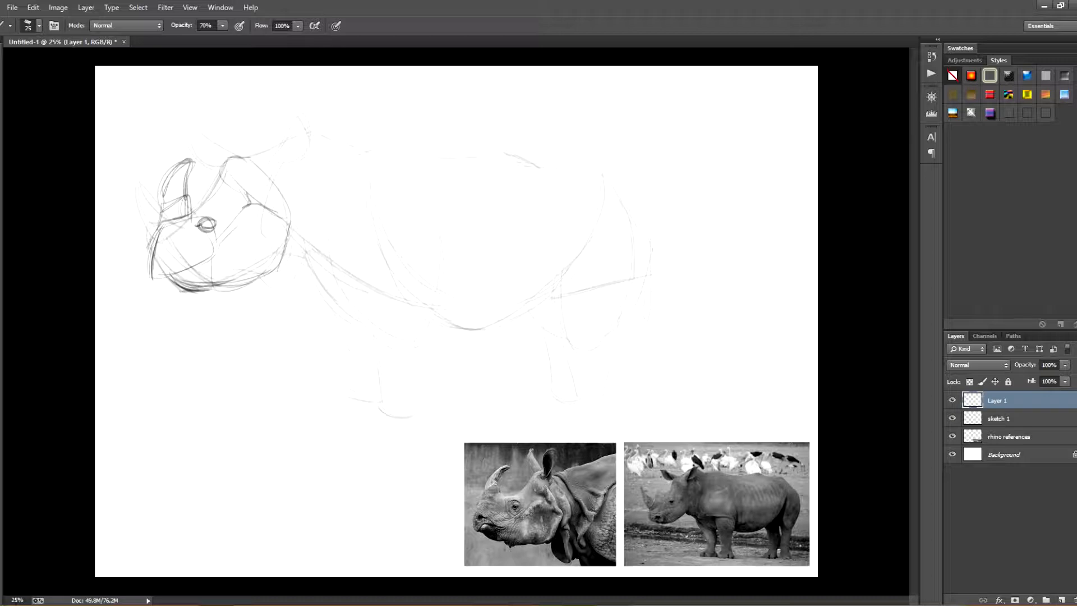
- Draw the mouth line and the nostril on the muzzle
left_click_drag(152, 277, 212, 266)
mouse_move(172, 273)
left_mouse_down()
mouse_move(207, 266)
mouse_move(164, 256)
left_mouse_up()
left_click_drag(165, 256, 177, 253)
left_click_drag(260, 135, 252, 162)
mouse_move(264, 122)
left_mouse_down()
mouse_move(276, 154)
mouse_move(279, 144)
left_mouse_up()
left_click_drag(260, 125, 260, 164)
mouse_move(265, 118)
left_mouse_down()
mouse_move(264, 166)
mouse_move(276, 151)
mouse_move(253, 161)
left_mouse_up()
key("ctrl+alt+z")
key("ctrl+alt+z")
key("ctrl+alt+z")
key("ctrl+alt+z")
key("ctrl+alt+z")
key("ctrl+alt+z")
- Draw the near ear at the back of the head and the line connecting the ears
left_click_drag(250, 163, 263, 136)
mouse_move(267, 121)
left_mouse_down()
mouse_move(282, 128)
mouse_move(256, 172)
left_mouse_up()
left_click_drag(263, 120, 254, 161)
left_click_drag(277, 161, 254, 172)
left_click_drag(262, 118, 282, 151)
mouse_move(285, 150)
left_mouse_down()
mouse_move(272, 164)
mouse_move(213, 143)
mouse_move(213, 165)
left_mouse_up()
- Draw the far ear, redoing its outline, and add the inner contour to the near ear
left_click_drag(191, 131, 215, 164)
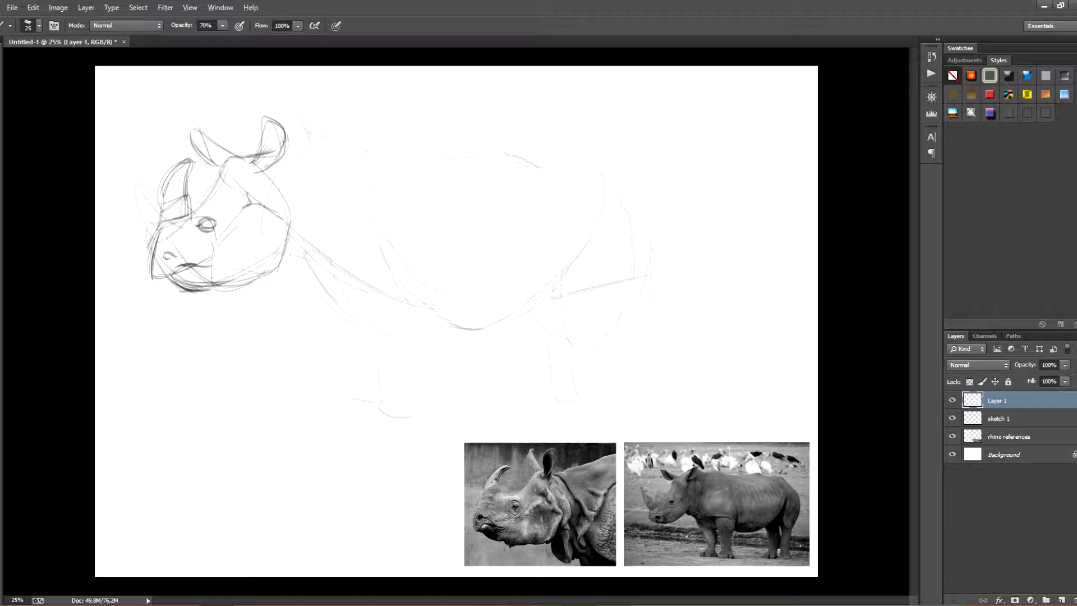
key("ctrl+alt+z")
key("ctrl+alt+z")
mouse_move(191, 128)
left_mouse_down()
mouse_move(209, 165)
mouse_move(209, 136)
left_mouse_up()
left_click_drag(186, 128, 209, 165)
left_click_drag(276, 126, 269, 167)
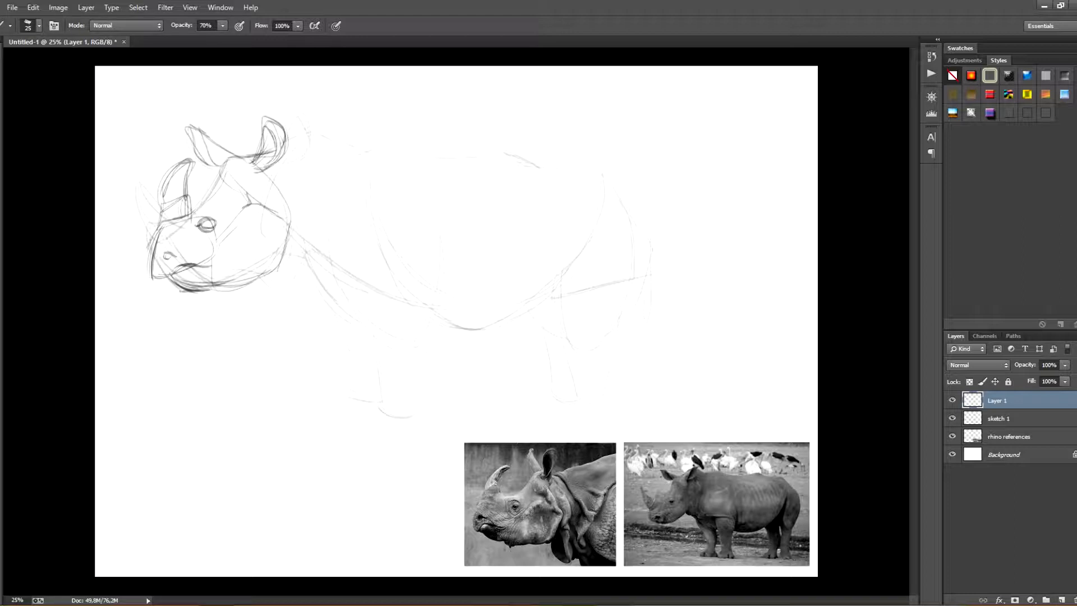
- Darken the lower jaw line and add a small bump behind the horn on the bridge of the snout
left_click_drag(250, 278, 197, 291)
mouse_move(283, 250)
left_mouse_down()
mouse_move(257, 276)
mouse_move(279, 262)
left_mouse_up()
left_click_drag(190, 207, 205, 196)
left_click_drag(196, 202, 215, 185)
- Draw the hanging skin fold beneath the throat and the long neck fold behind the head
mouse_move(278, 272)
left_mouse_down()
mouse_move(294, 298)
mouse_move(309, 257)
mouse_move(327, 261)
mouse_move(314, 281)
left_mouse_up()
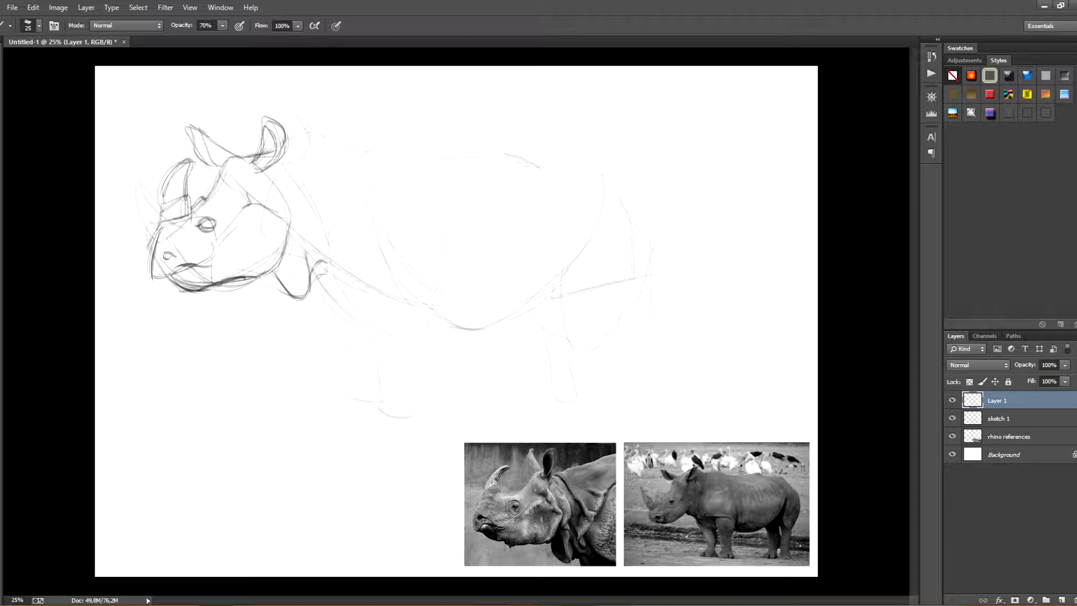
left_click_drag(290, 161, 325, 249)
left_click_drag(301, 180, 328, 266)
left_click_drag(289, 159, 304, 181)
- Draw the fold above the front leg, the belly line and the front contour of the hind thigh
mouse_move(349, 304)
left_mouse_down()
mouse_move(428, 299)
mouse_move(447, 312)
left_mouse_up()
mouse_move(366, 288)
left_mouse_down()
mouse_move(443, 310)
mouse_move(407, 283)
mouse_move(487, 330)
mouse_move(515, 318)
left_mouse_up()
mouse_move(474, 328)
left_mouse_down()
mouse_move(552, 293)
mouse_move(543, 304)
mouse_move(577, 347)
left_mouse_up()
left_click_drag(562, 292, 583, 338)
left_click_drag(561, 284, 569, 331)
- Enlarge the rhino references to about 167% and move them so the full-body photo sits in the lower-left corner
left_click(1009, 437)
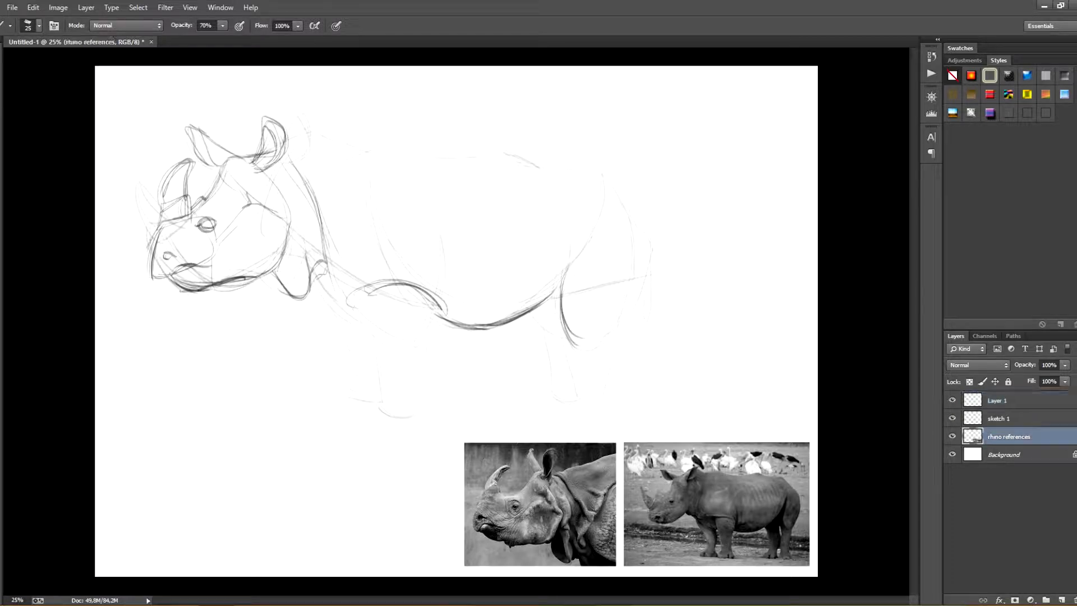
key("ctrl+t")
left_click_drag(465, 443, 233, 360)
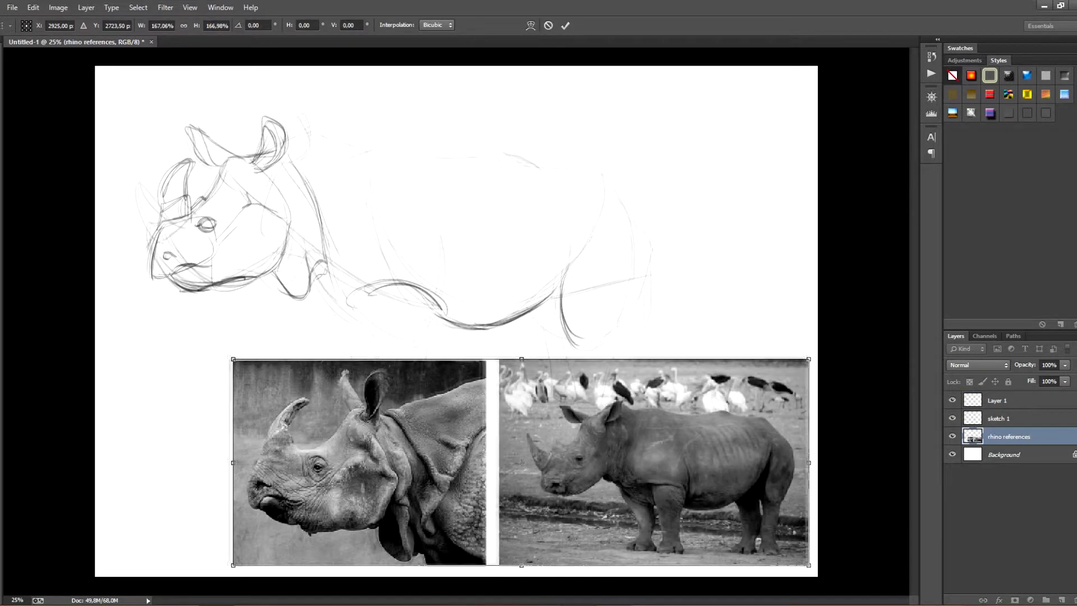
left_click_drag(662, 453, 259, 494)
mouse_move(259, 494)
left_mouse_down()
mouse_move(188, 432)
mouse_move(237, 464)
left_mouse_up()
key("Return")
- On Layer 1, draw the rump and rear contour of the hind leg and reinforce the front of the thigh
left_click(997, 401)
left_click_drag(549, 300, 577, 348)
mouse_move(597, 172)
left_mouse_down()
mouse_move(639, 229)
mouse_move(630, 317)
left_mouse_up()
left_click_drag(641, 235, 625, 326)
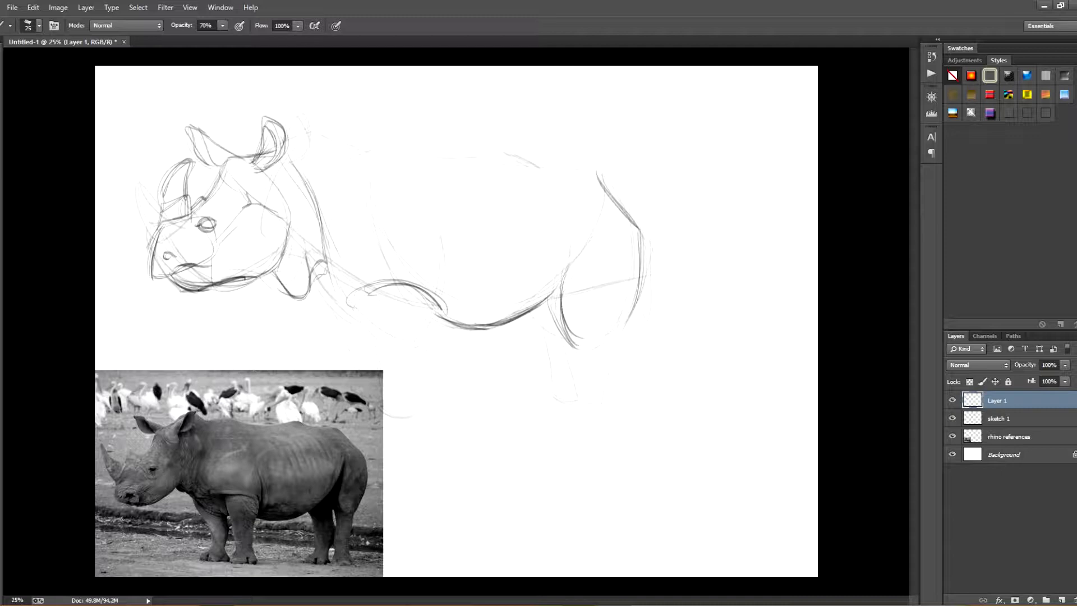
- Redraw the rear contour of the hind thigh, close its lower curve and erase the excess lines beneath it
key("ctrl+z")
mouse_move(641, 230)
left_mouse_down()
mouse_move(631, 303)
mouse_move(597, 350)
mouse_move(627, 305)
left_mouse_up()
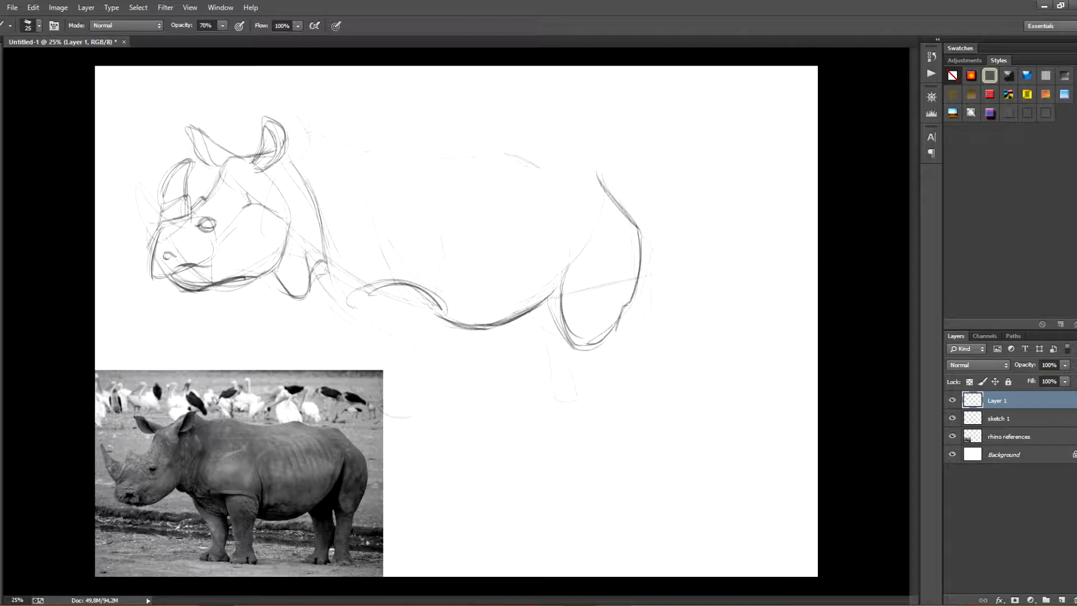
left_click_drag(572, 330, 574, 356)
mouse_move(561, 296)
left_mouse_down()
mouse_move(579, 329)
mouse_move(630, 293)
left_mouse_up()
key("e")
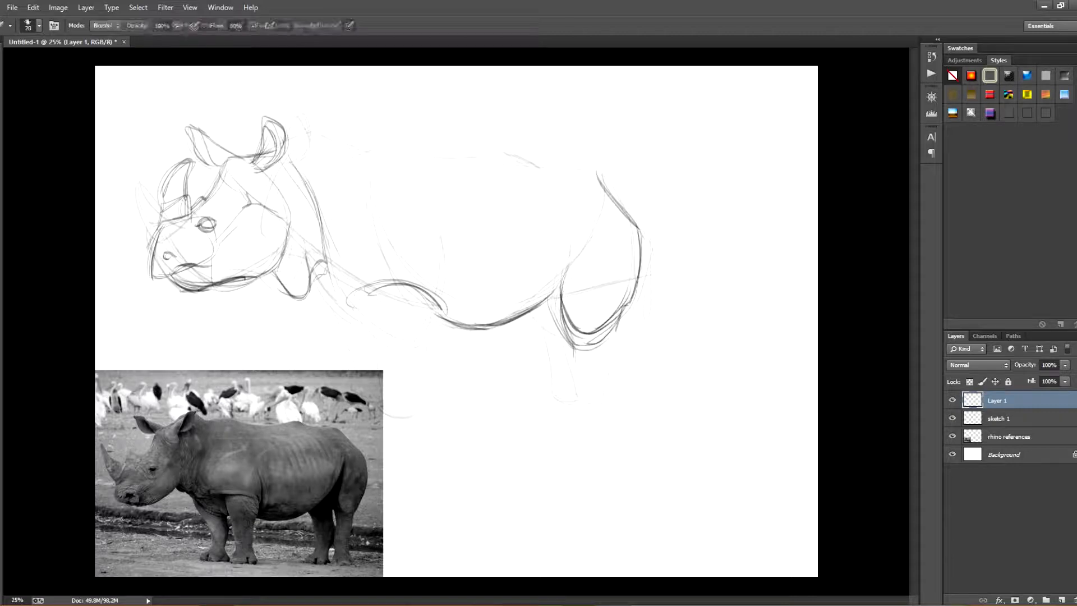
mouse_move(565, 322)
left_mouse_down()
mouse_move(584, 345)
mouse_move(621, 315)
left_mouse_up()
- Draw the near hind leg's lower part from the thigh past the hock to the ankle
key("b")
mouse_move(561, 288)
left_mouse_down()
mouse_move(590, 335)
mouse_move(572, 350)
left_mouse_up()
left_click_drag(572, 349, 616, 354)
left_click_drag(624, 308, 610, 347)
mouse_move(577, 350)
left_mouse_down()
mouse_move(609, 349)
mouse_move(586, 403)
mouse_move(603, 400)
mouse_move(602, 353)
mouse_move(571, 360)
mouse_move(577, 395)
left_mouse_up()
key("e")
key("b")
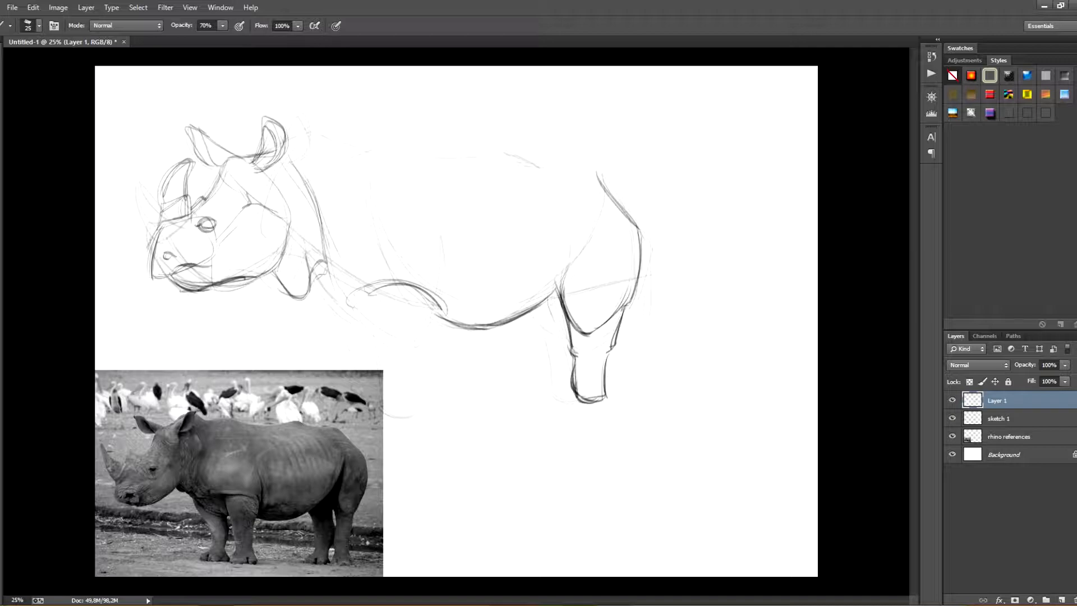
- Draw the far hind leg behind the near one and outline both hind feet
left_click_drag(532, 310, 547, 330)
mouse_move(550, 373)
left_mouse_down()
mouse_move(559, 400)
mouse_move(616, 430)
mouse_move(632, 422)
left_mouse_up()
left_click_drag(544, 397, 528, 421)
left_click_drag(526, 424, 568, 430)
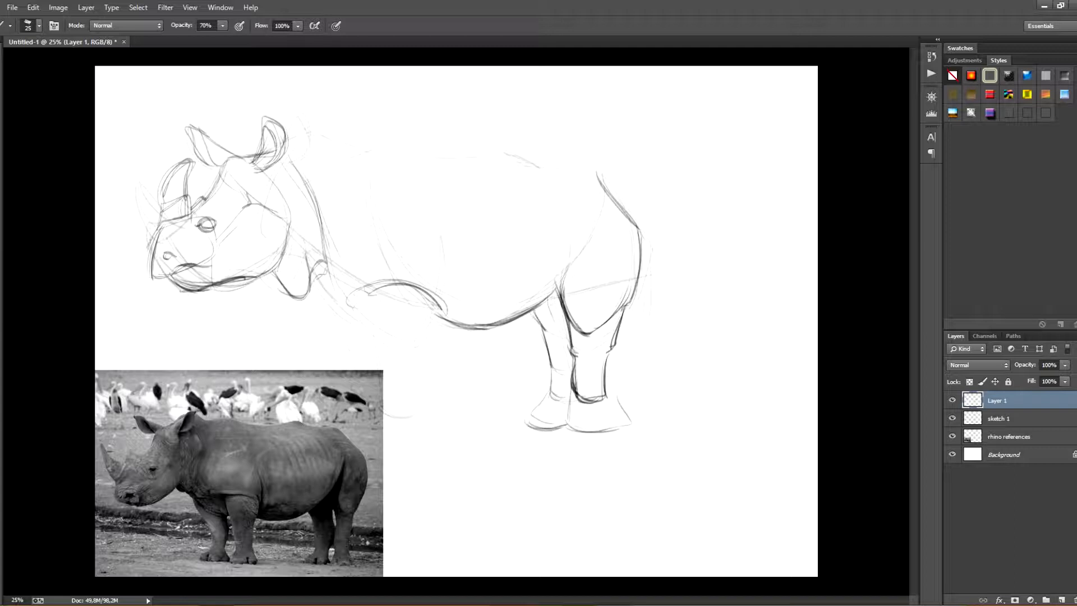
- Draw the near and far front legs with their feet, from the shoulder and chest down to the ground
mouse_move(359, 302)
left_mouse_down()
mouse_move(400, 352)
mouse_move(382, 382)
left_mouse_up()
mouse_move(375, 345)
left_mouse_down()
mouse_move(425, 388)
mouse_move(429, 431)
left_mouse_up()
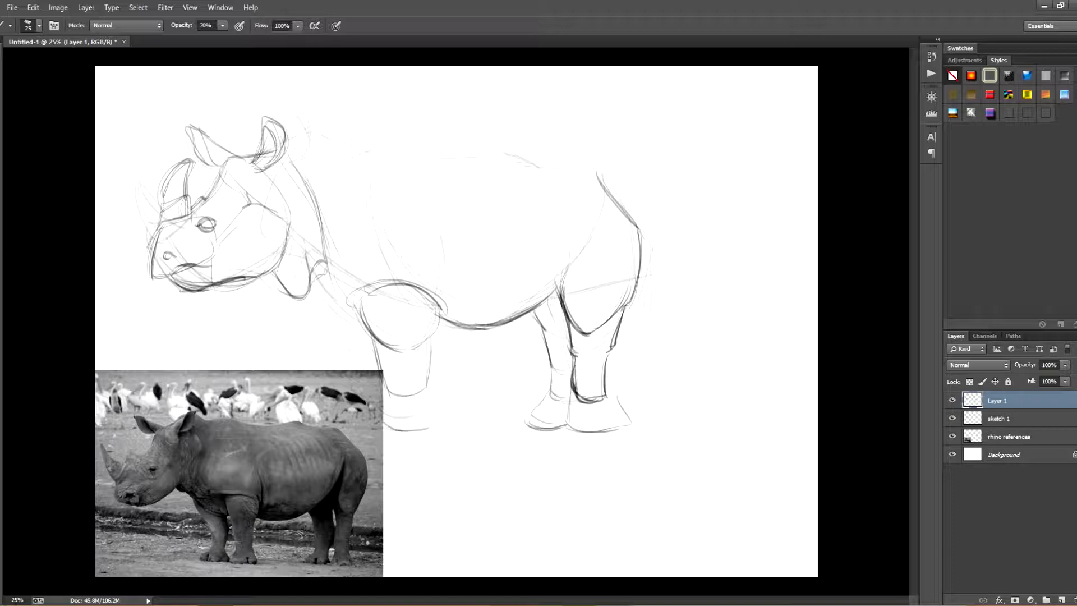
left_click_drag(432, 389, 438, 427)
mouse_move(316, 279)
left_mouse_down()
mouse_move(367, 324)
mouse_move(359, 364)
mouse_move(381, 382)
mouse_move(360, 396)
left_mouse_up()
left_click_drag(357, 409, 377, 429)
left_click_drag(346, 411, 343, 424)
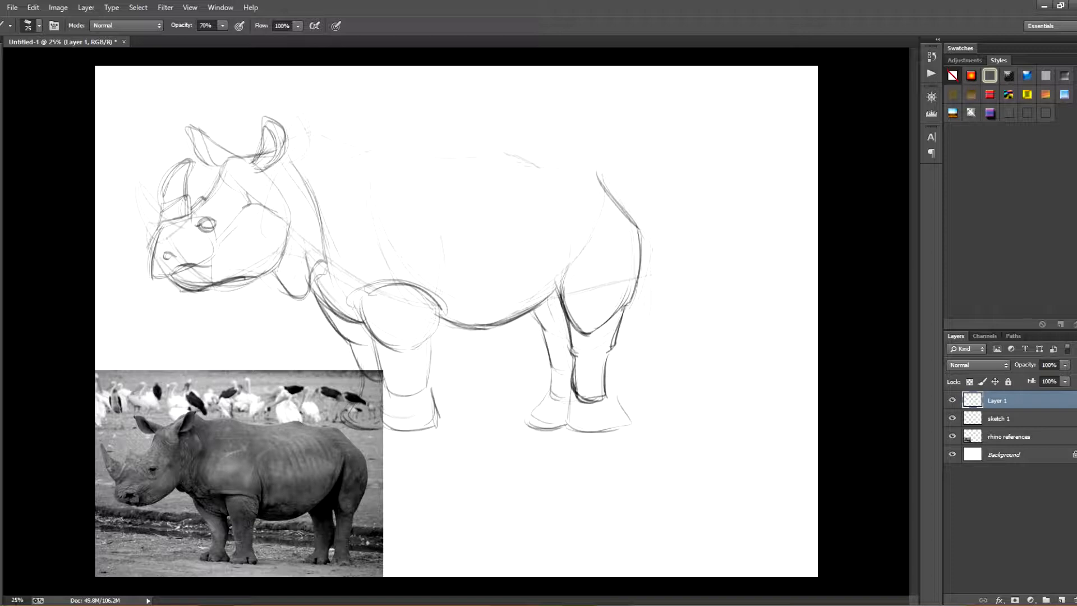
- Draw the topline from the neck over the shoulder hump to the rump, plus the shoulder, front-leg and thigh folds
mouse_move(229, 155)
left_mouse_down()
mouse_move(314, 129)
mouse_move(343, 149)
mouse_move(431, 152)
left_mouse_up()
left_click_drag(449, 243, 445, 316)
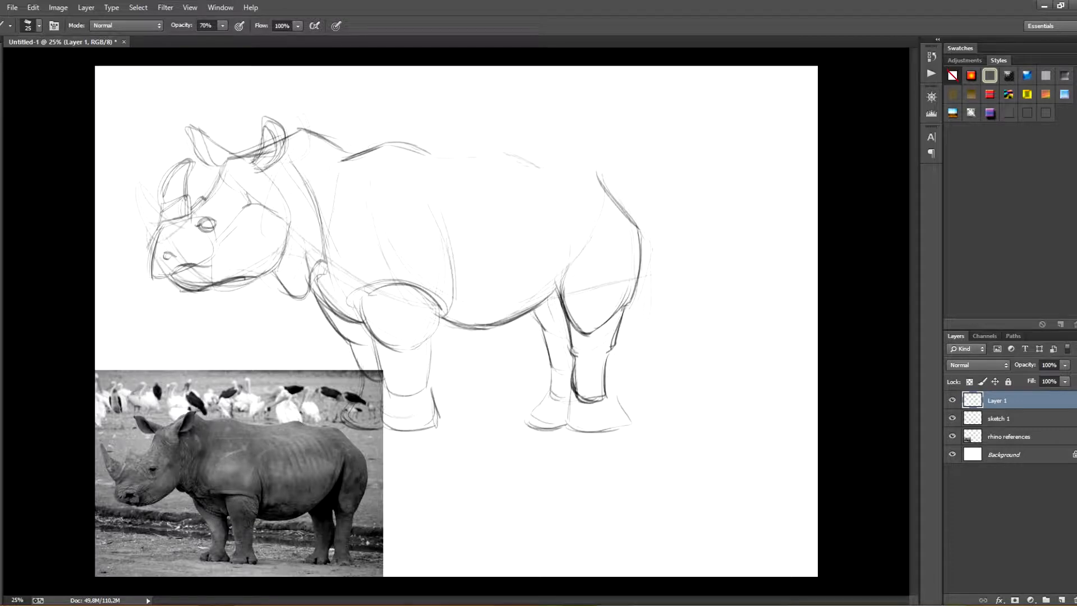
left_click_drag(437, 222, 444, 318)
mouse_move(343, 297)
left_mouse_down()
mouse_move(448, 282)
mouse_move(449, 298)
left_mouse_up()
key("ctrl+z")
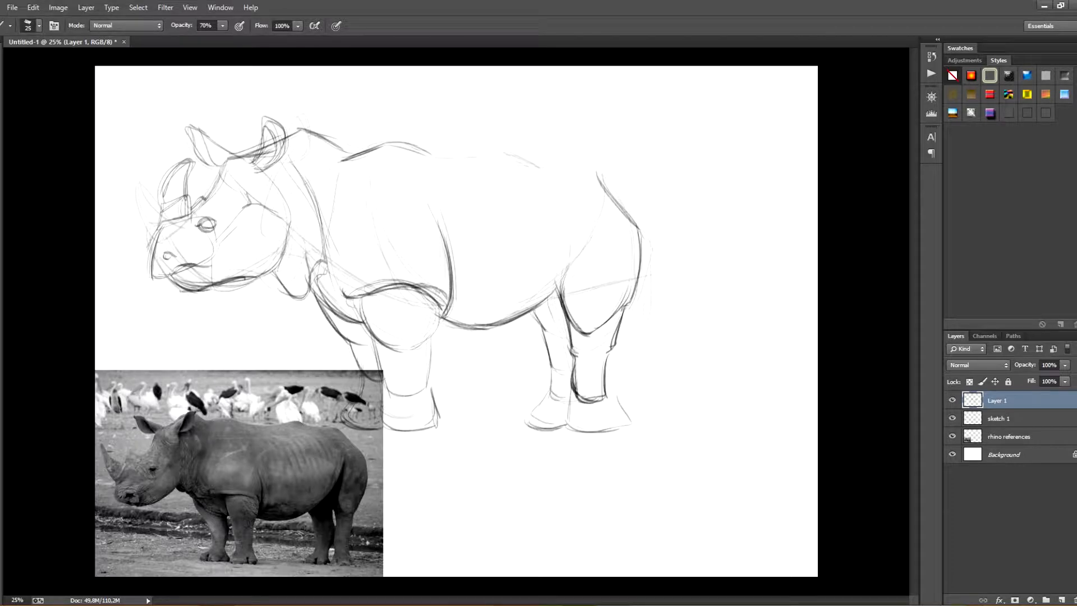
mouse_move(432, 154)
left_mouse_down()
mouse_move(498, 150)
mouse_move(579, 166)
mouse_move(641, 232)
left_mouse_up()
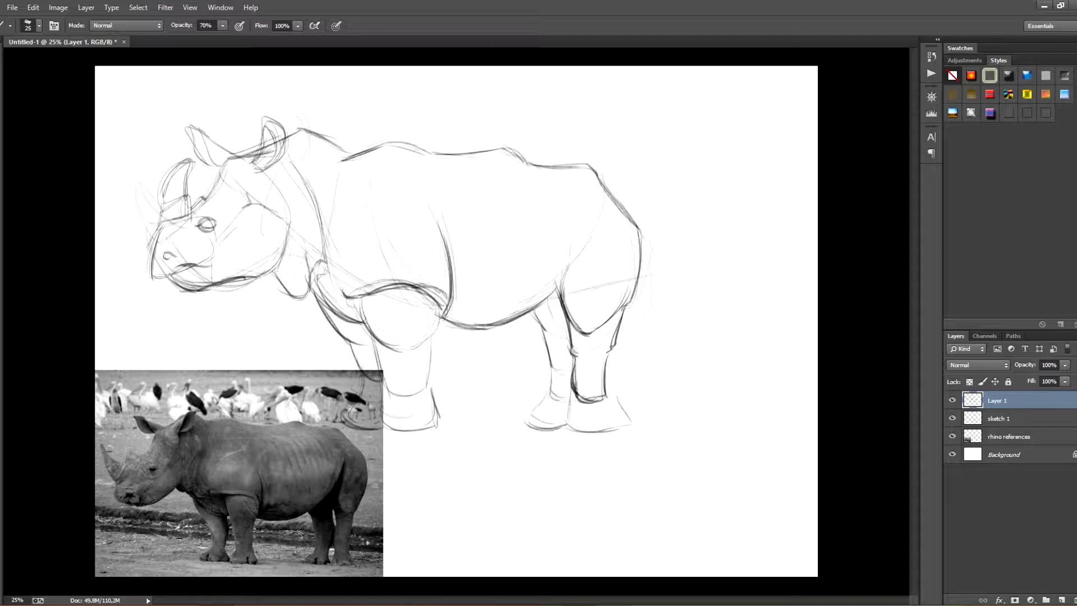
left_click_drag(597, 206, 555, 289)
- Reinforce the forehead line, the far ear, the horn's front edge and the front of the snout
left_click_drag(224, 166, 206, 198)
left_click_drag(192, 129, 225, 166)
left_click_drag(198, 130, 251, 159)
left_click_drag(180, 161, 149, 275)
left_click_drag(157, 225, 145, 267)
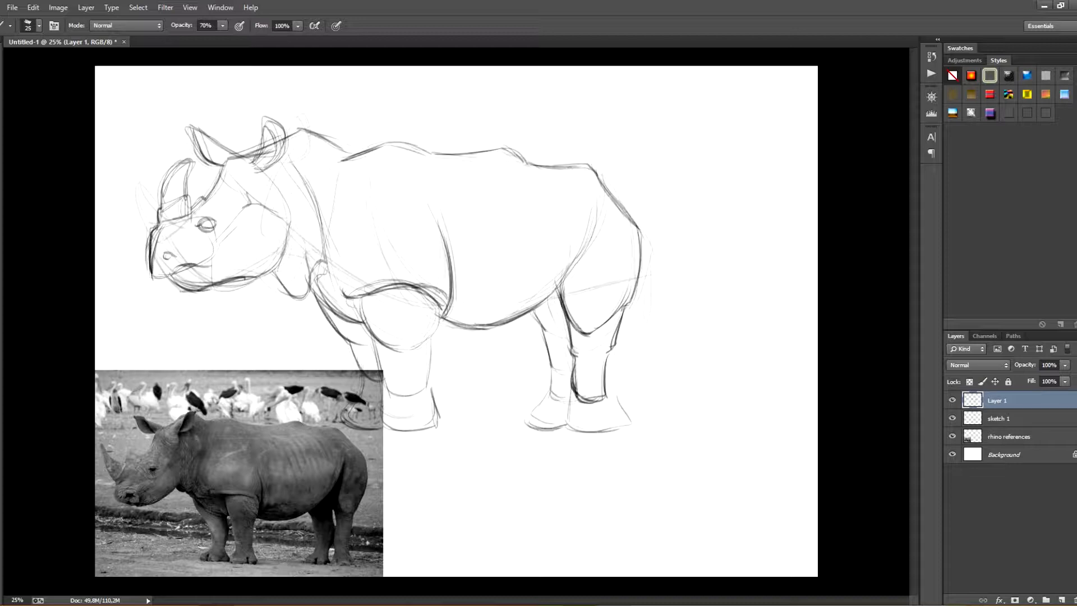
- Move Layer 1 and sketch 1 together toward the canvas's right side, then make Layer 1 active alone
key("v")
left_click(998, 417, "ctrl")
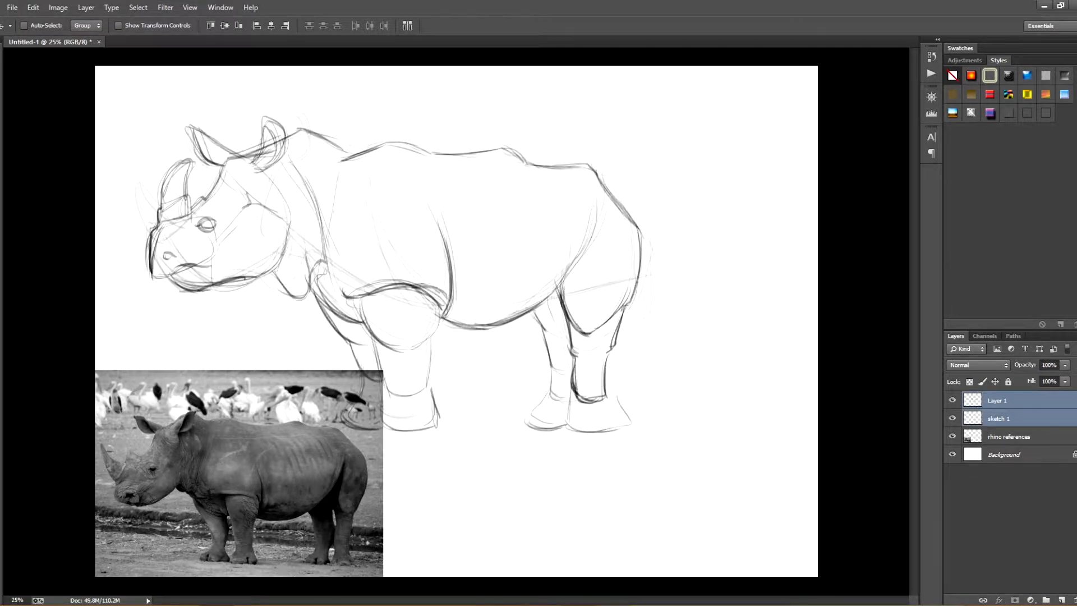
left_click_drag(440, 220, 561, 220)
key("b")
left_click(999, 400)
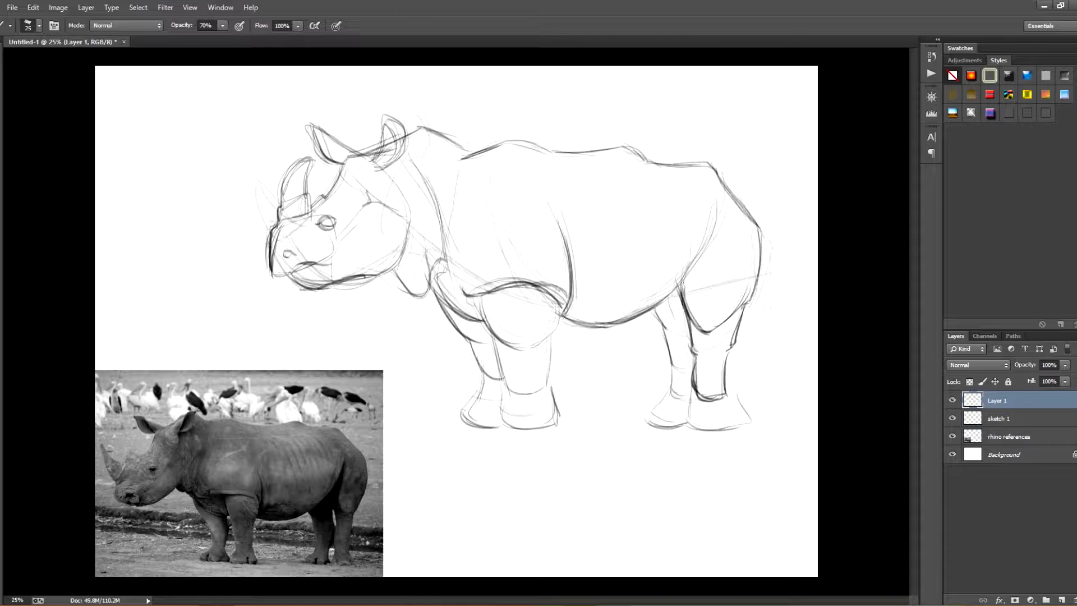
- Reinforce the front edge of the near front leg and draw the toes on its foot
mouse_move(494, 338)
left_mouse_down()
mouse_move(509, 394)
mouse_move(495, 426)
left_mouse_up()
left_click_drag(500, 412, 549, 413)
mouse_move(498, 408)
left_mouse_down()
mouse_move(496, 431)
mouse_move(517, 428)
left_mouse_up()
mouse_move(544, 410)
left_mouse_down()
mouse_move(542, 429)
mouse_move(560, 426)
mouse_move(538, 429)
left_mouse_up()
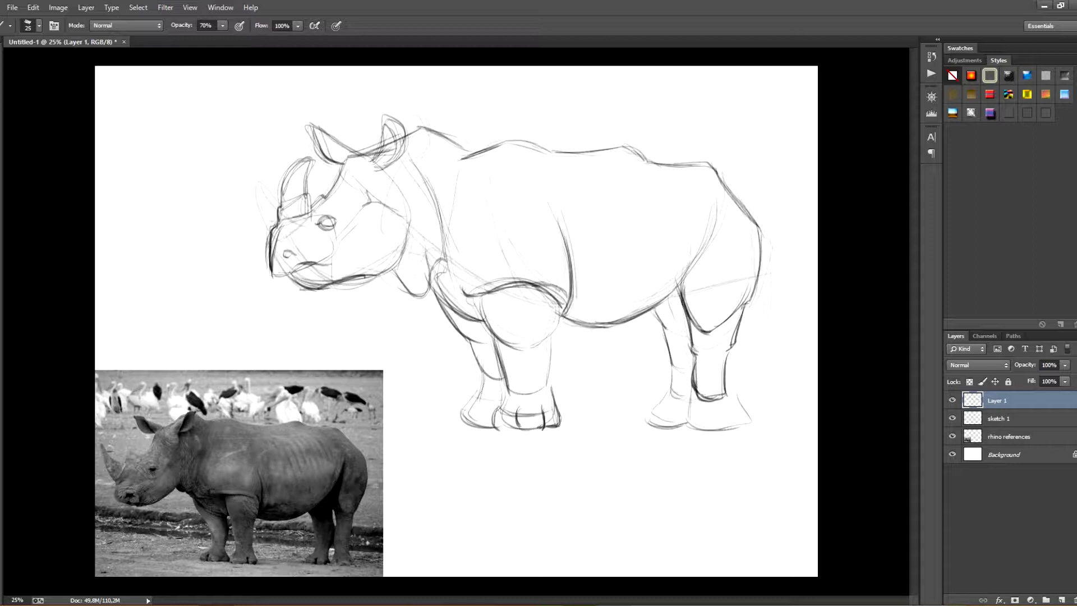
- Draw the toes on the far front foot and on both hind feet
mouse_move(473, 400)
left_mouse_down()
mouse_move(462, 421)
mouse_move(476, 424)
left_mouse_up()
mouse_move(662, 400)
left_mouse_down()
mouse_move(648, 425)
mouse_move(660, 406)
left_mouse_up()
left_click_drag(666, 408, 664, 430)
mouse_move(722, 400)
left_mouse_down()
mouse_move(713, 427)
mouse_move(744, 426)
left_mouse_up()
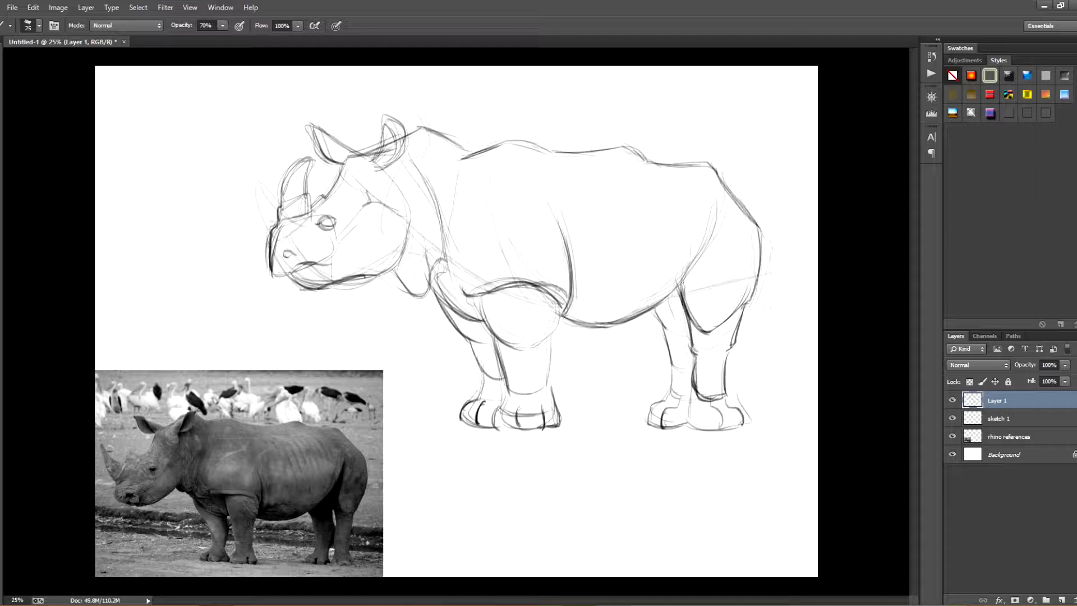
left_click_drag(479, 393, 463, 420)
- On the sketch 1 layer, erase the construction lines around the muzzle and behind the cheek
left_click(1004, 418)
key("e")
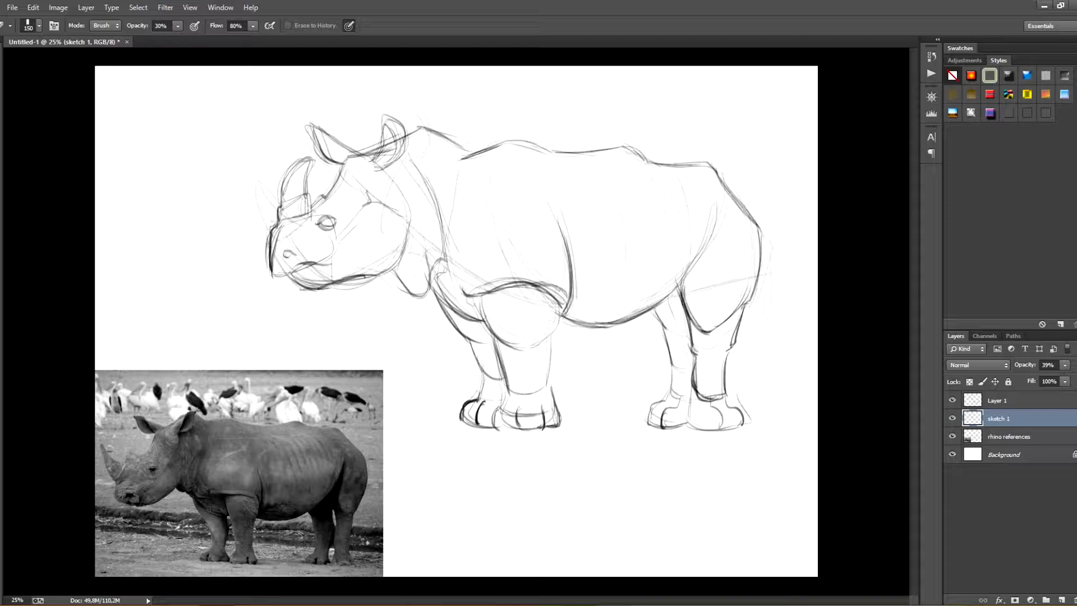
left_click_drag(335, 273, 284, 285)
left_click_drag(414, 225, 431, 243)
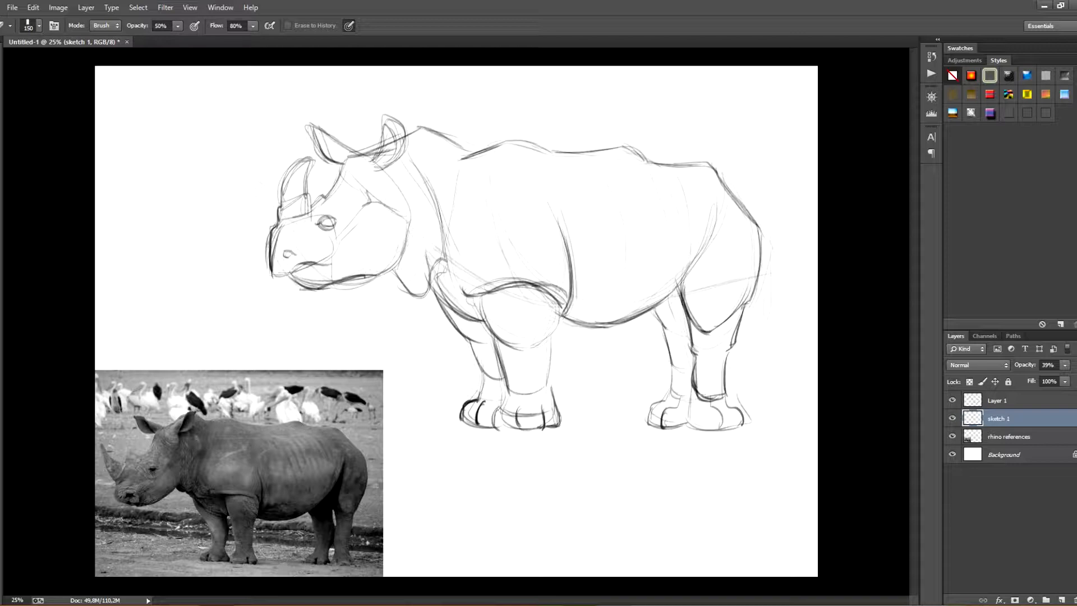
key("b")
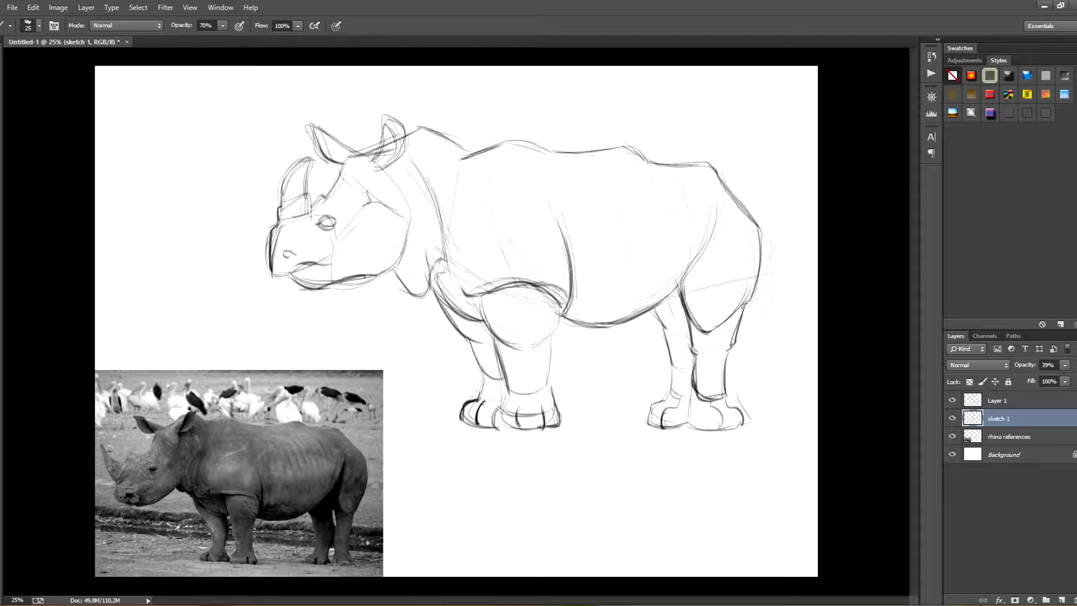
- Move the rhino references so the head close-up and the full-body photo both sit beneath the drawn head and body
key("ctrl+plus")
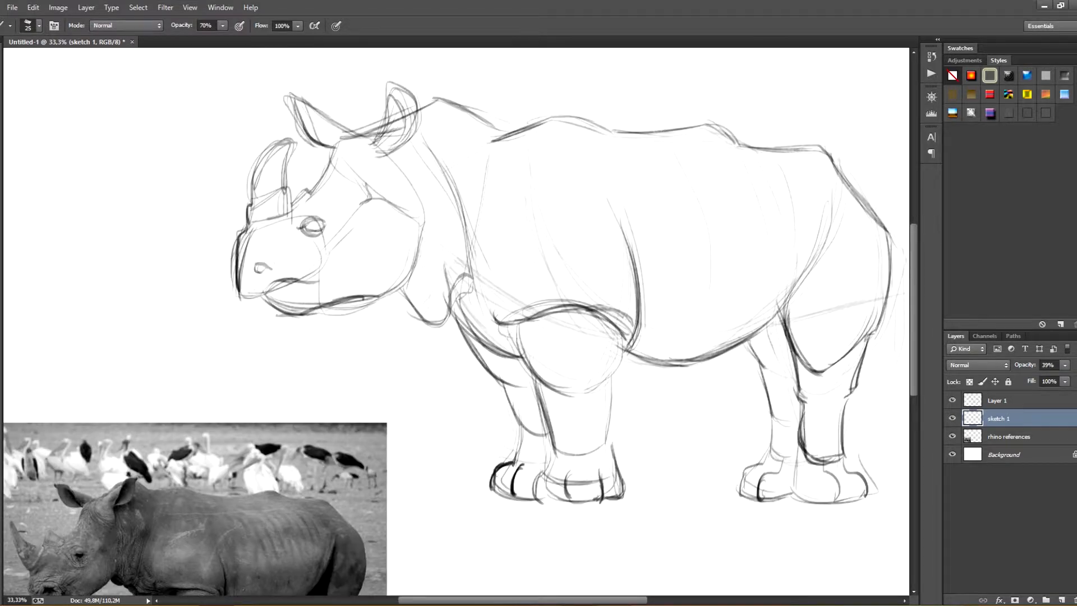
left_click(1004, 400)
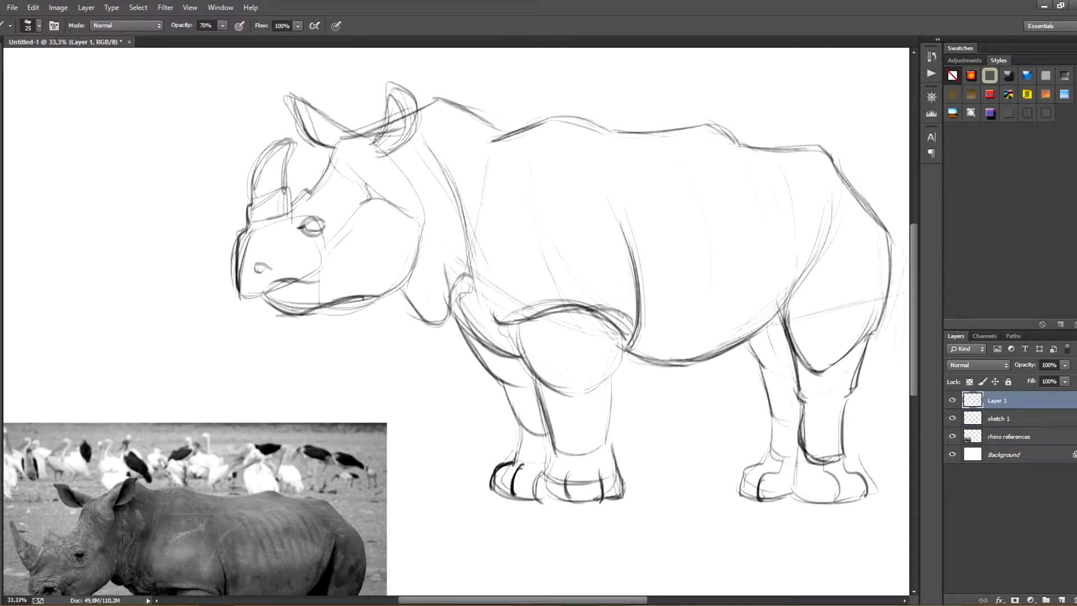
left_click(1008, 436)
key("v")
left_click_drag(224, 504, 719, 450)
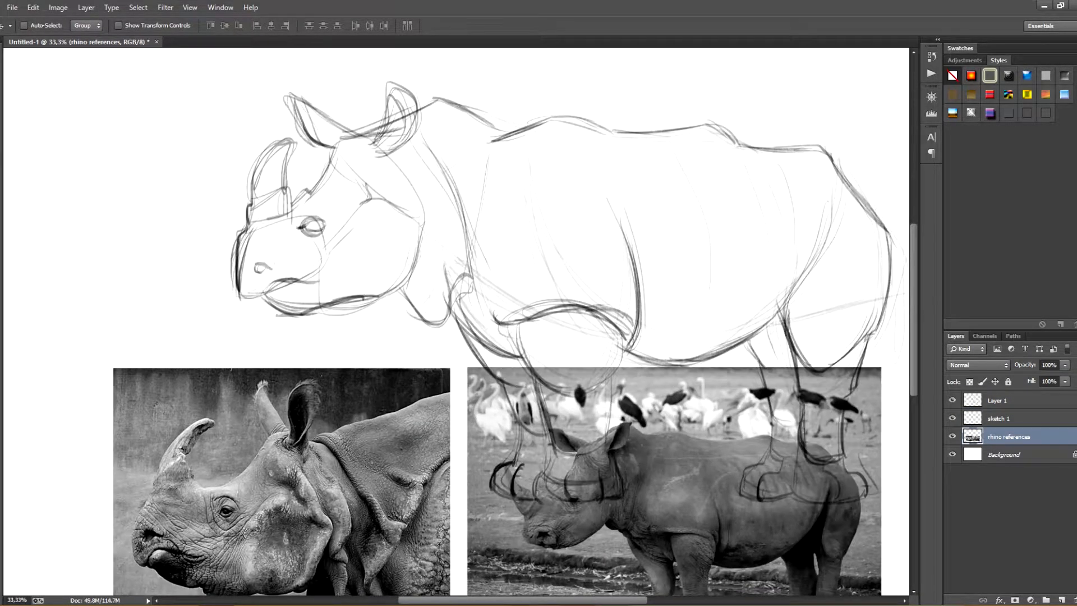
- On Layer 1, refine the eye, nostril and mouth with darker lines using a size 20 brush
left_click(1003, 400)
key("b")
left_click_drag(305, 225, 335, 227)
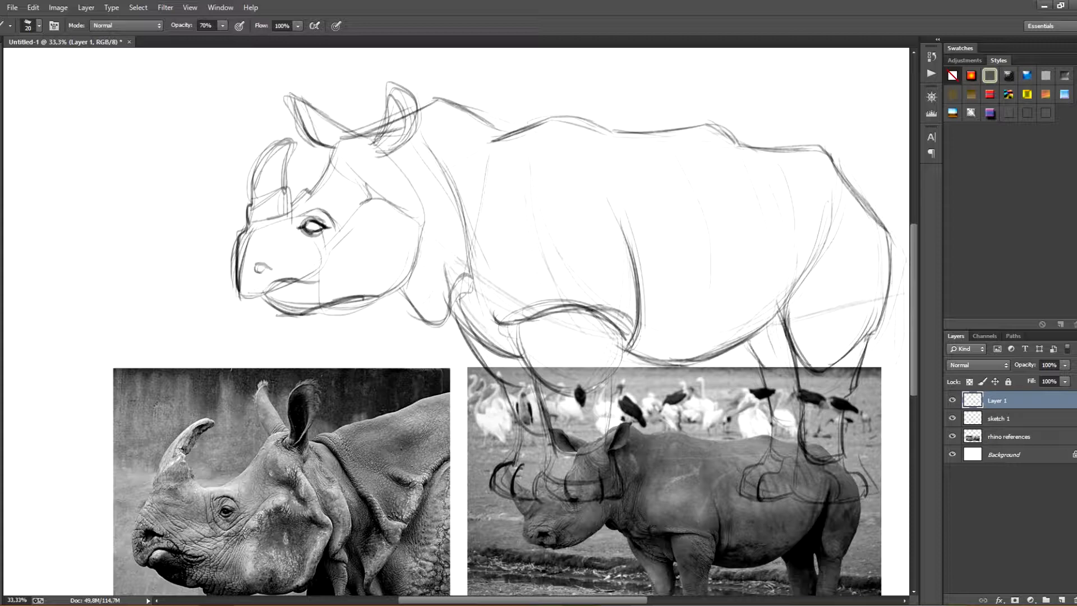
mouse_move(256, 265)
left_mouse_down()
mouse_move(275, 270)
mouse_move(263, 303)
left_mouse_up()
mouse_move(247, 297)
left_mouse_down()
mouse_move(267, 302)
mouse_move(282, 280)
mouse_move(280, 304)
mouse_move(317, 307)
mouse_move(300, 314)
left_mouse_up()
key("e")
key("b")
left_click_drag(273, 304, 322, 311)
left_click_drag(307, 312, 325, 305)
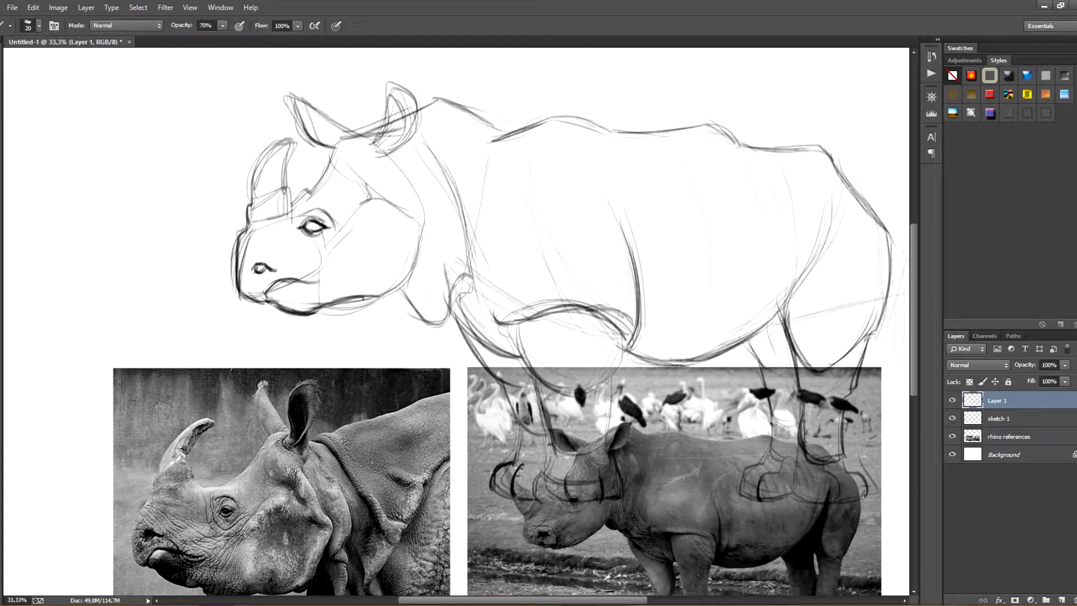
- Move the rhino references layer slightly upward on the canvas
left_click(1008, 437)
key("v")
left_click_drag(617, 476, 615, 452)
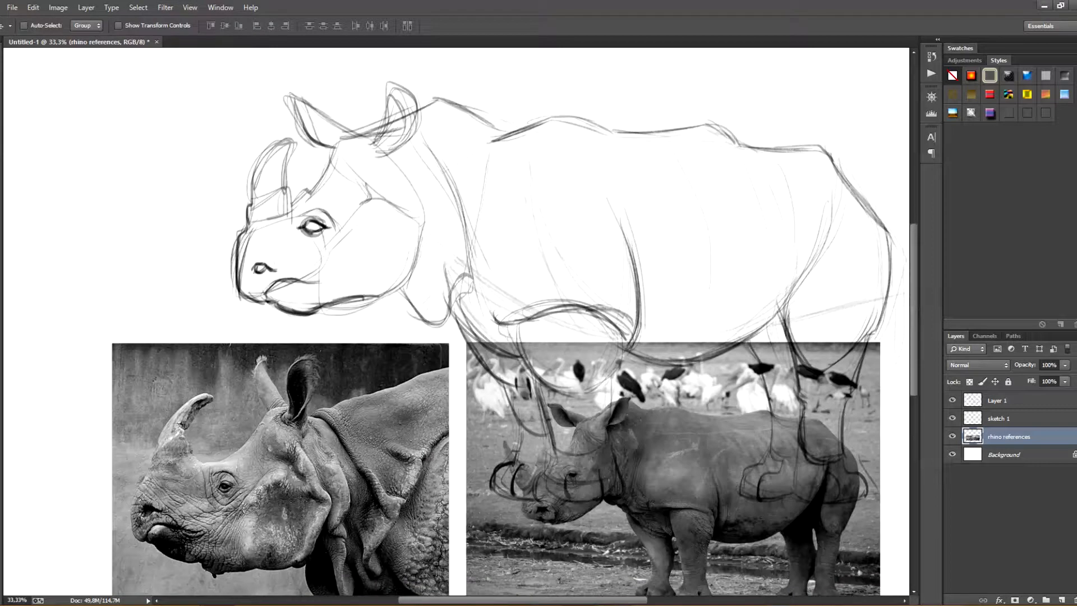
- On Layer 1, darken the lower jaw and draw the contour of the cheek behind the eye
left_click(997, 400)
key("b")
left_click_drag(343, 305, 405, 290)
left_click_drag(362, 212, 339, 246)
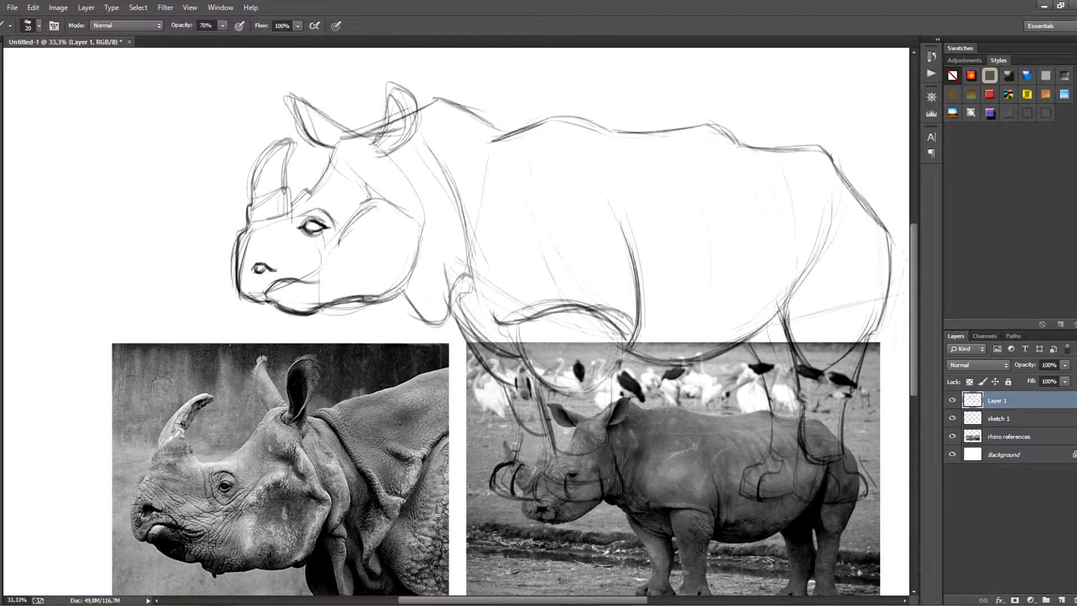
left_click_drag(339, 288, 376, 298)
- Redraw the horn narrower with a firm base line and erase its old outer contour
left_click_drag(251, 211, 287, 189)
mouse_move(248, 208)
left_mouse_down()
mouse_move(287, 186)
mouse_move(275, 193)
mouse_move(293, 146)
left_mouse_up()
mouse_move(292, 146)
left_mouse_down()
mouse_move(279, 185)
mouse_move(291, 145)
left_mouse_up()
key("e")
left_click_drag(252, 181, 287, 140)
mouse_move(287, 140)
left_mouse_down()
mouse_move(252, 175)
mouse_move(269, 162)
left_mouse_up()
key("b")
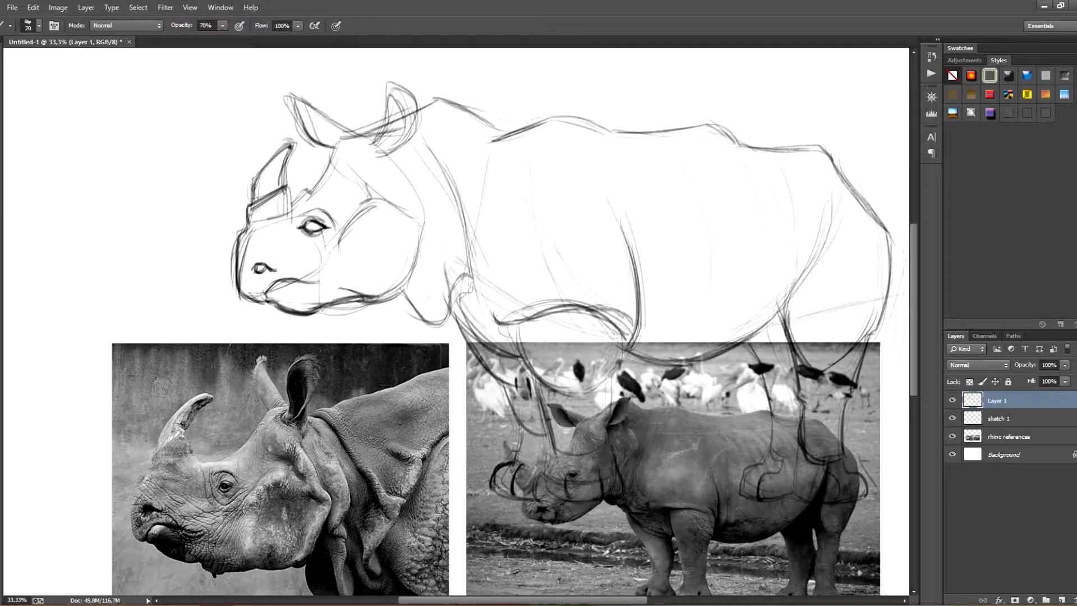
- Refine the forehead line, the brow crease and the hanging throat fold
key("e")
key("b")
mouse_move(290, 203)
left_mouse_down()
mouse_move(328, 174)
mouse_move(335, 150)
left_mouse_up()
left_click_drag(307, 273, 284, 284)
left_click_drag(347, 171, 389, 191)
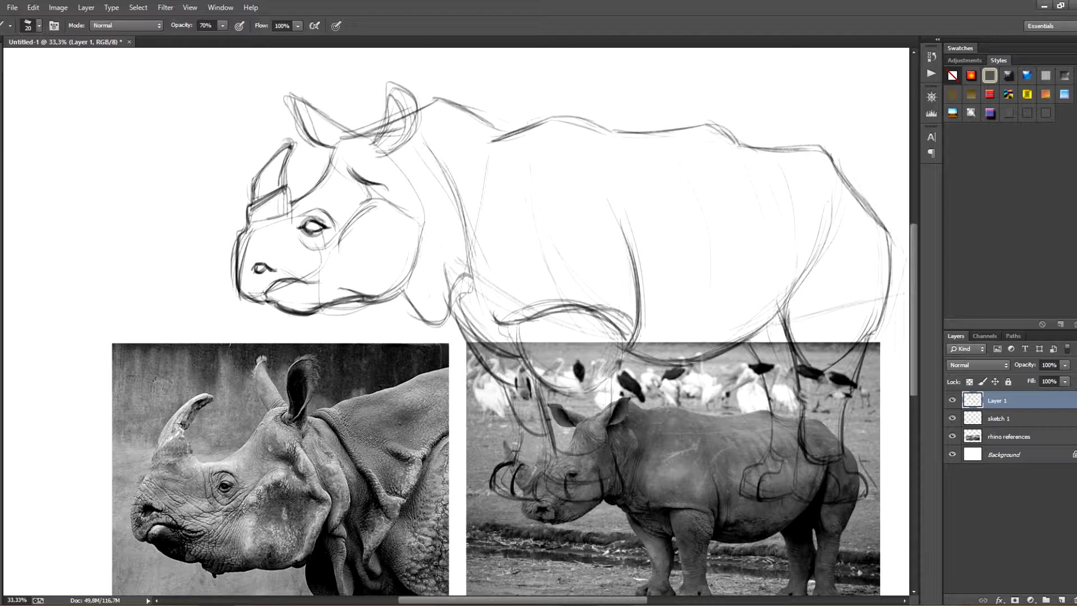
left_click_drag(417, 245, 437, 313)
left_click_drag(420, 106, 448, 134)
mouse_move(421, 109)
left_mouse_down()
mouse_move(455, 142)
mouse_move(475, 207)
left_mouse_up()
left_click_drag(457, 166, 480, 245)
key("ctrl+alt+z")
key("ctrl+alt+z")
key("ctrl+alt+z")
- Draw the heavy neck fold from behind the near ear down to the top of the front leg, erasing rough strokes
left_click_drag(421, 115, 483, 214)
mouse_move(427, 112)
left_mouse_down()
mouse_move(485, 218)
mouse_move(426, 103)
mouse_move(442, 100)
left_mouse_up()
key("e")
key("b")
mouse_move(421, 108)
left_mouse_down()
mouse_move(441, 98)
mouse_move(484, 205)
left_mouse_up()
key("e")
left_click_drag(443, 129, 484, 217)
key("b")
left_click_drag(431, 109, 492, 239)
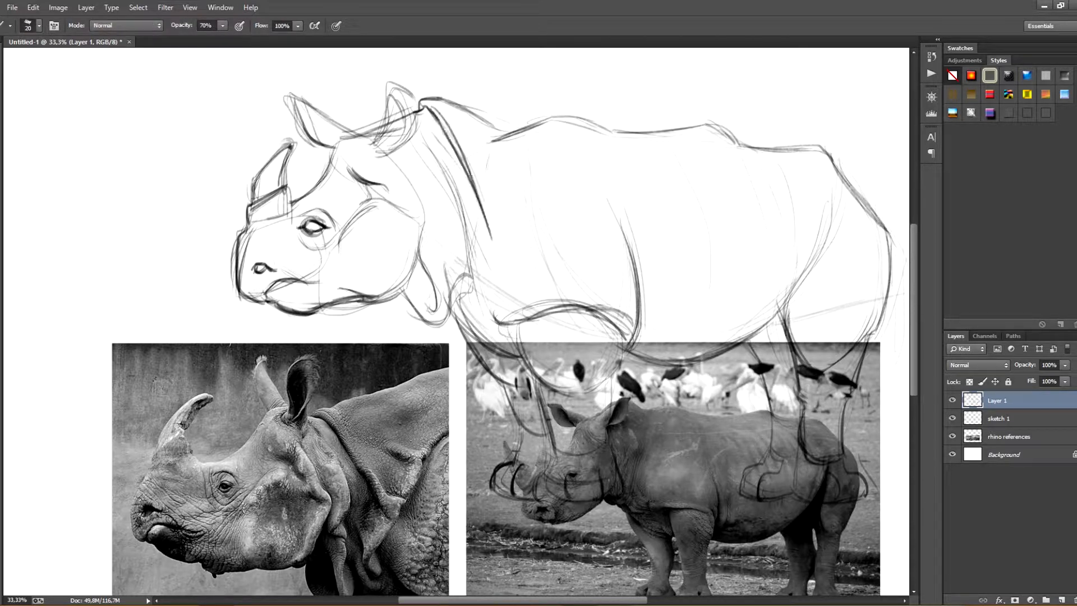
mouse_move(443, 127)
left_mouse_down()
mouse_move(492, 241)
mouse_move(512, 250)
mouse_move(504, 309)
mouse_move(492, 308)
left_mouse_up()
left_click_drag(493, 306, 492, 303)
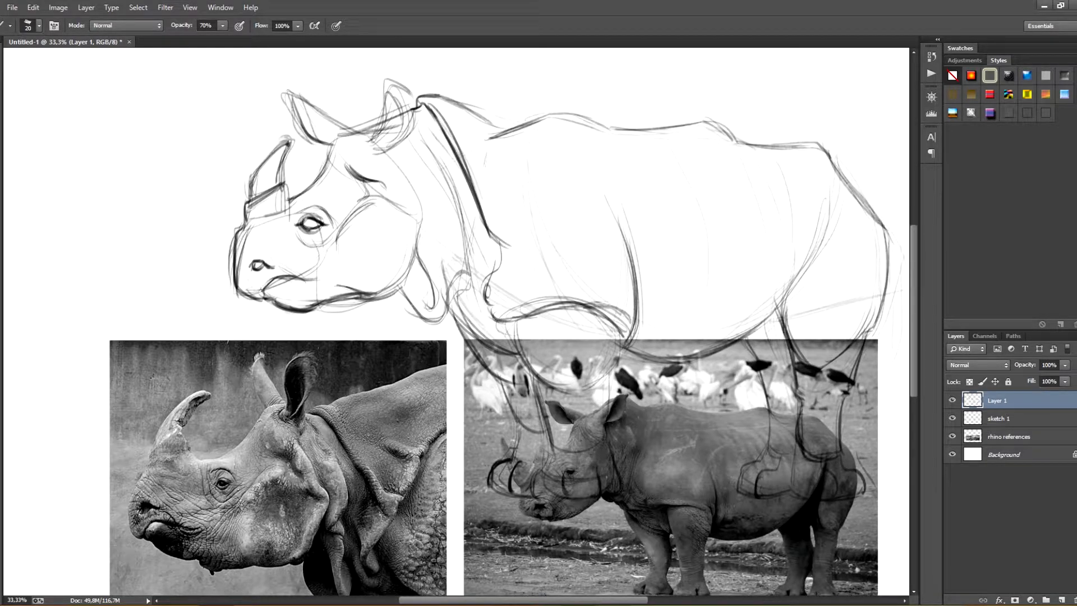
- Draw the small curled skin folds behind the jaw and at the lower end of the neck fold
left_click_drag(437, 261, 445, 274)
left_click_drag(421, 231, 445, 282)
mouse_move(424, 166)
left_mouse_down()
mouse_move(441, 229)
mouse_move(422, 252)
left_mouse_up()
mouse_move(427, 233)
left_mouse_down()
mouse_move(438, 260)
mouse_move(431, 253)
mouse_move(480, 304)
left_mouse_up()
key("ctrl+alt+z")
key("ctrl+alt+z")
key("ctrl+alt+z")
left_click_drag(492, 273, 482, 306)
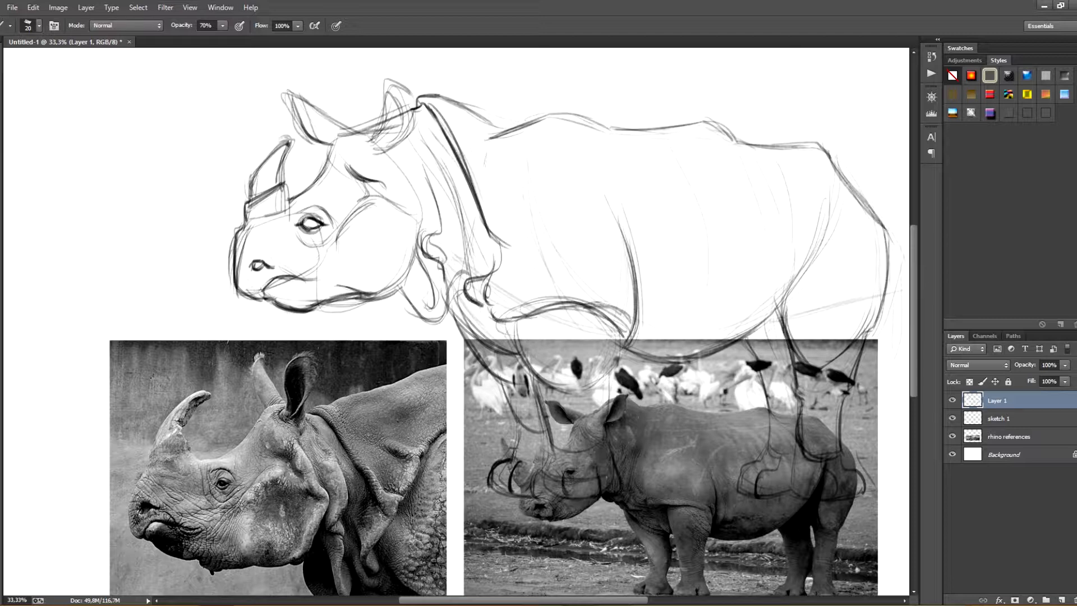
left_click_drag(501, 254, 476, 280)
- Fill in the pupil, add an inner line along the horn and erase the old lines inside the near ear
left_click_drag(305, 220, 312, 227)
left_click_drag(283, 146, 272, 188)
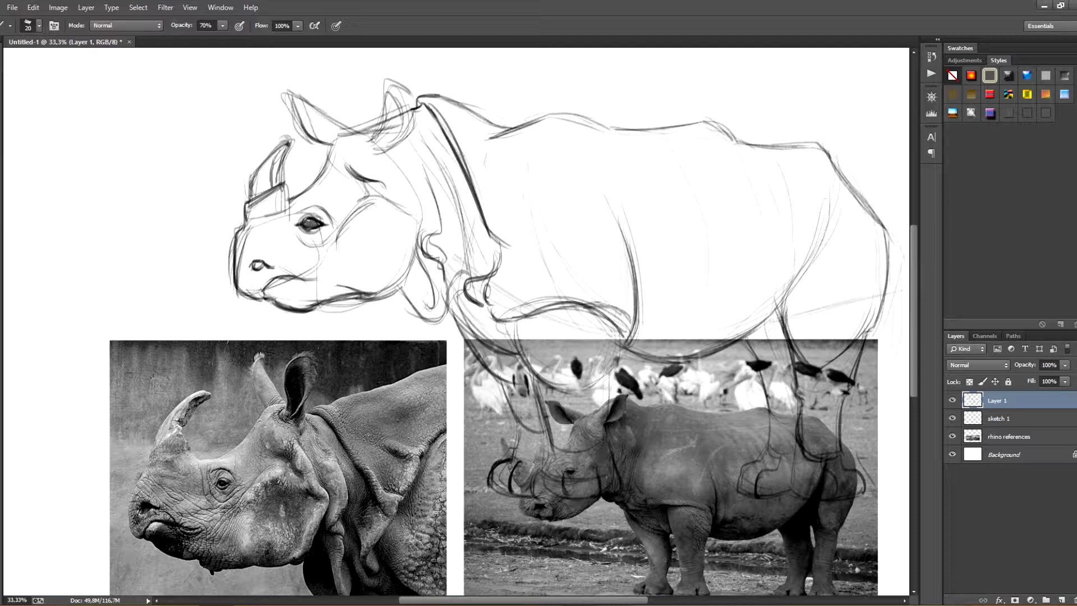
key("2")
key("7")
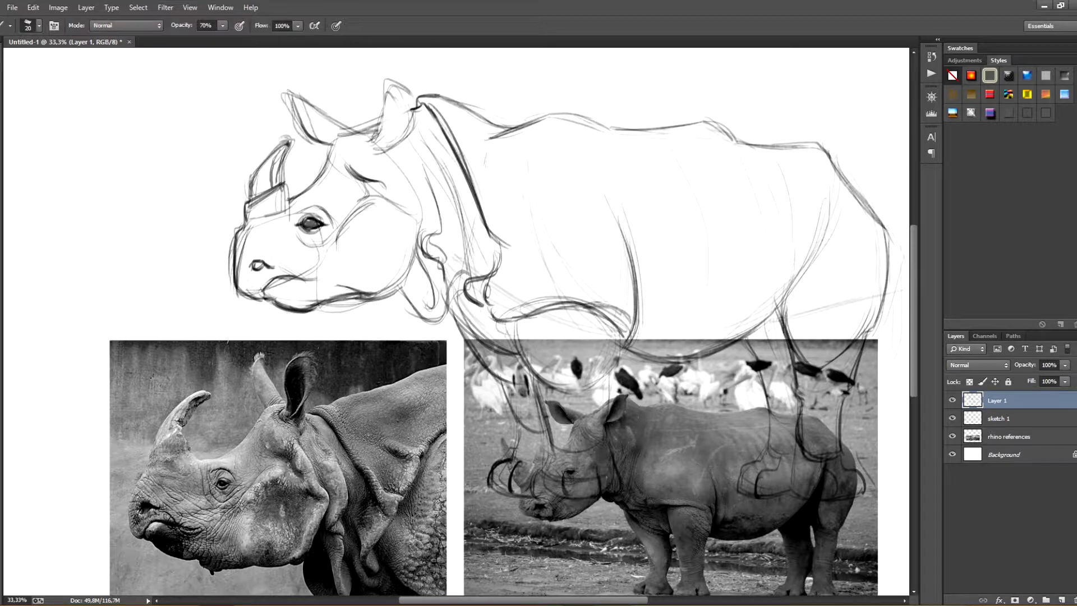
mouse_move(381, 130)
left_mouse_down()
mouse_move(388, 83)
mouse_move(408, 84)
mouse_move(410, 143)
left_mouse_up()
mouse_move(399, 99)
left_mouse_down()
mouse_move(402, 129)
mouse_move(378, 142)
left_mouse_up()
mouse_move(404, 104)
left_mouse_down()
mouse_move(382, 142)
mouse_move(391, 139)
left_mouse_up()
left_click_drag(396, 77, 410, 78)
left_click_drag(405, 84, 409, 106)
key("ctrl+alt+z")
key("ctrl+alt+z")
key("ctrl+alt+z")
key("ctrl+alt+z")
key("ctrl+alt+z")
key("ctrl+alt+z")
- Redraw the near ear's rounded outline and darken the far ear's inner contour
left_click_drag(378, 119, 408, 96)
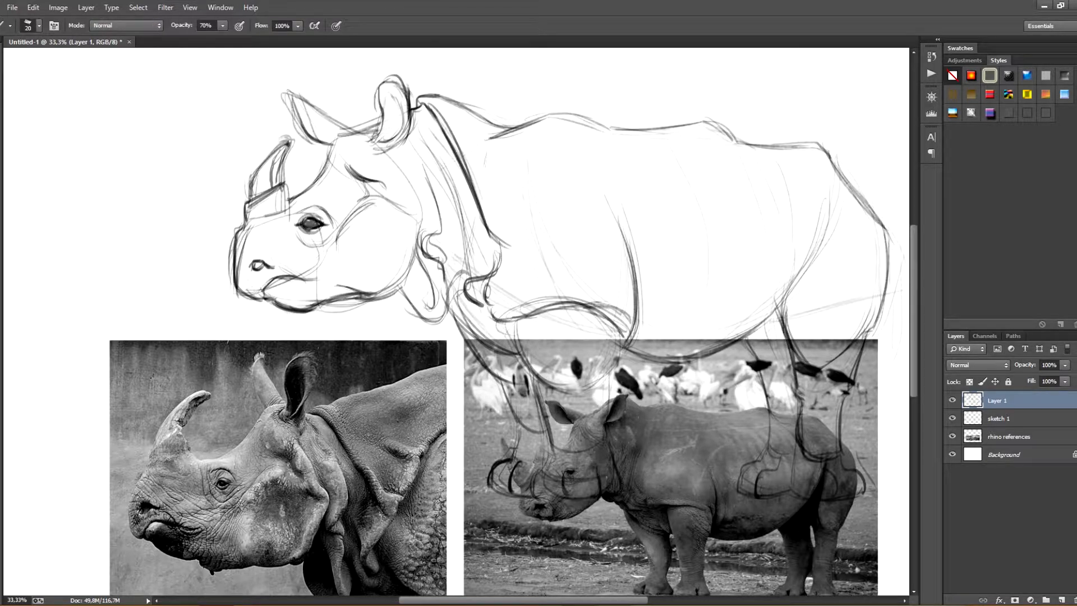
left_click_drag(292, 98, 330, 148)
- Darken the front of the mouth, erase the rough front of the snout and redraw it as a single cleaner contour
mouse_move(268, 289)
left_mouse_down()
mouse_move(274, 301)
mouse_move(265, 303)
left_mouse_up()
key("e")
left_click_drag(243, 225, 235, 279)
left_click_drag(239, 227, 234, 278)
key("b")
left_click_drag(241, 229, 232, 283)
left_click_drag(242, 228, 233, 287)
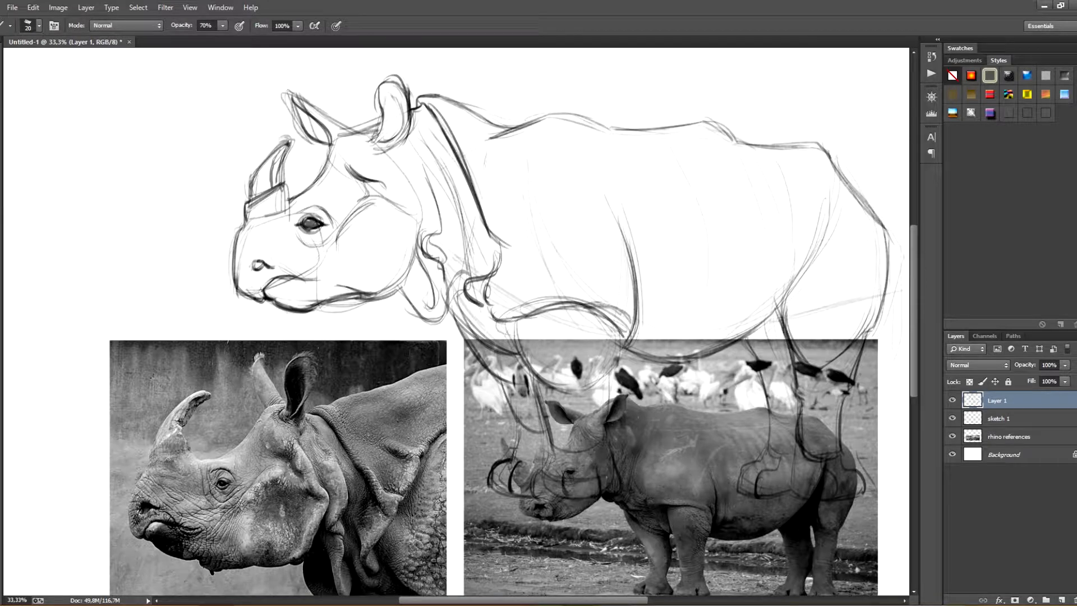
mouse_move(220, 212)
left_mouse_down()
mouse_move(360, 309)
mouse_move(202, 235)
left_mouse_up()
key("ctrl+z")
left_click_drag(214, 276, 200, 313)
left_click_drag(198, 288, 212, 303)
key("ctrl+alt+z")
key("ctrl+alt+z")
- Toggle the visibility of Layer 1 and sketch 1 to check the refined line work against the rough sketch
left_click_drag(952, 400, 951, 418)
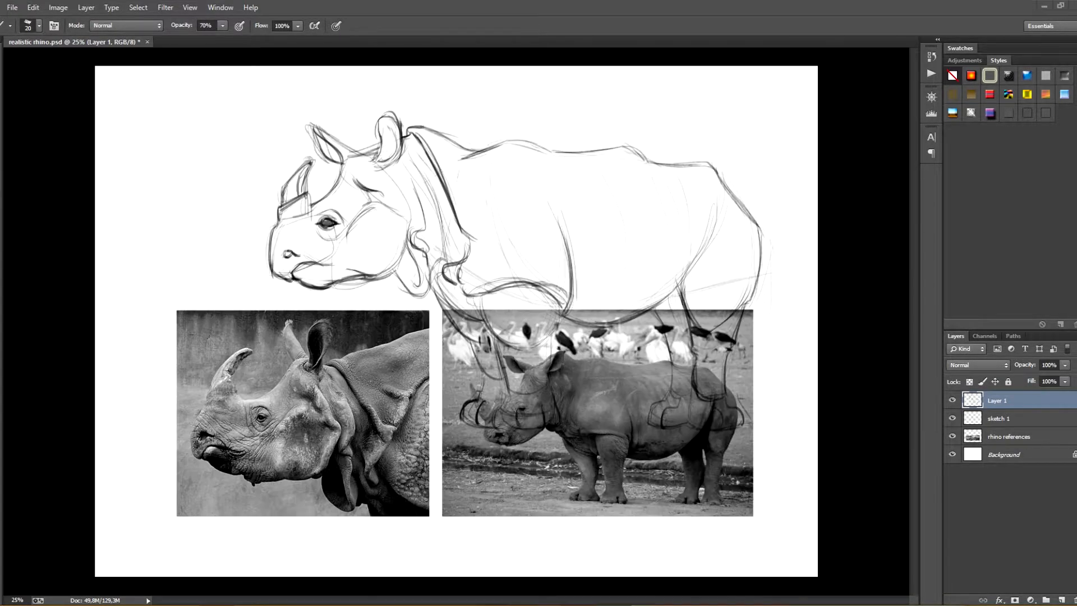
key("ctrl+plus")
key("ctrl+plus")
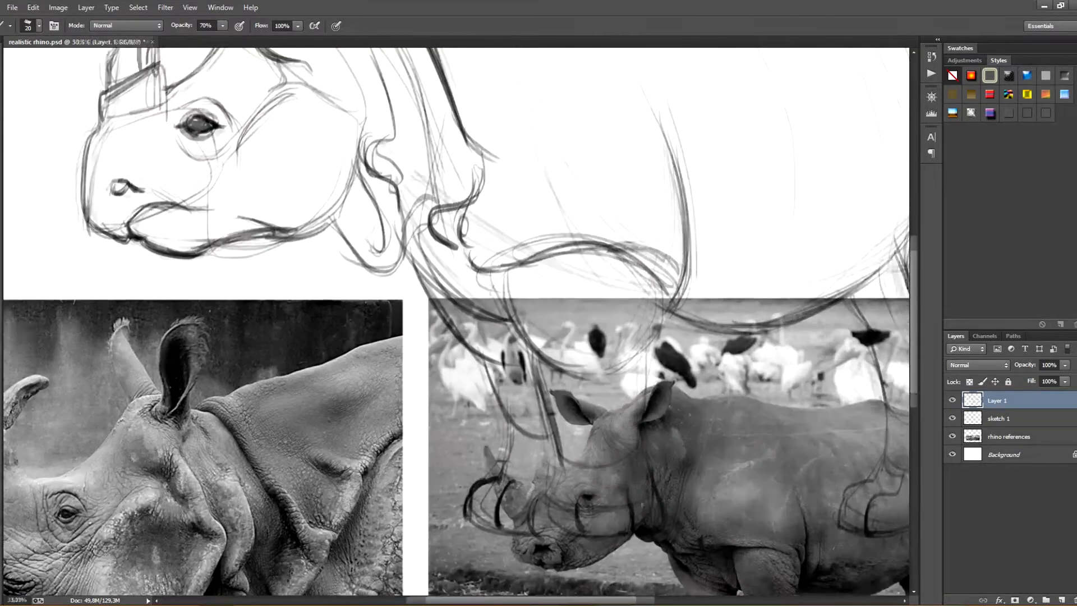
- Move the reference photos sideways so the full-body rhino photo lies beside the sketch's front legs, and return to Layer 1 with the Brush tool
left_click_drag(456, 281, 449, 383)
key("v")
left_click_drag(393, 337, 518, 274)
key("ctrl+z")
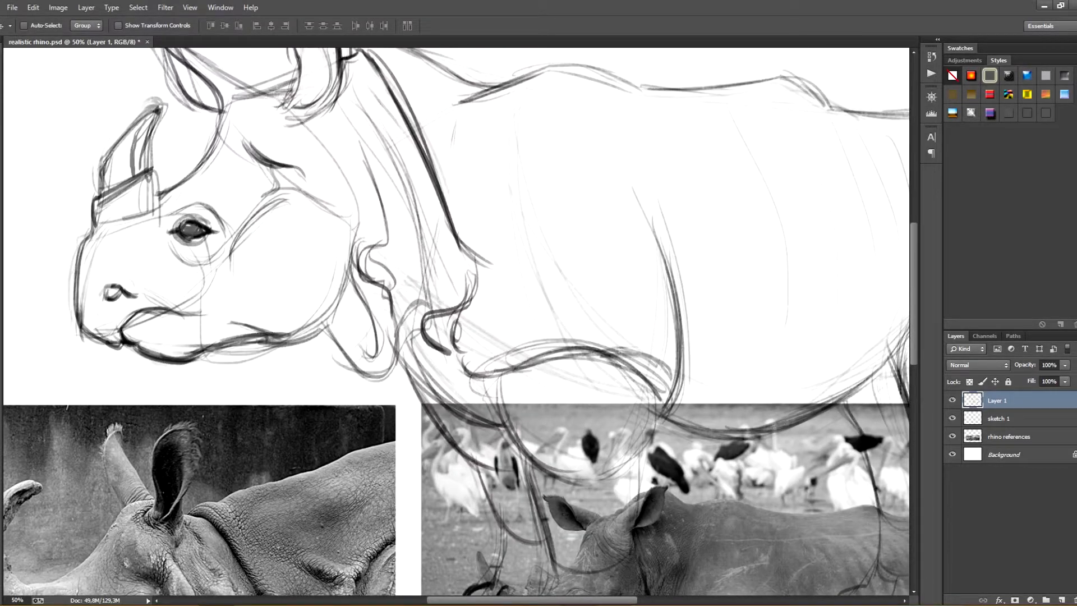
left_click(1008, 436)
mouse_move(196, 505)
left_mouse_down()
mouse_move(608, 331)
mouse_move(289, 407)
mouse_move(297, 421)
left_mouse_up()
left_click_drag(617, 415, 345, 388)
mouse_move(614, 418)
left_mouse_down()
mouse_move(347, 449)
mouse_move(216, 451)
left_mouse_up()
mouse_move(336, 393)
left_mouse_down()
mouse_move(334, 422)
mouse_move(378, 429)
left_mouse_up()
left_click(997, 400)
key("b")
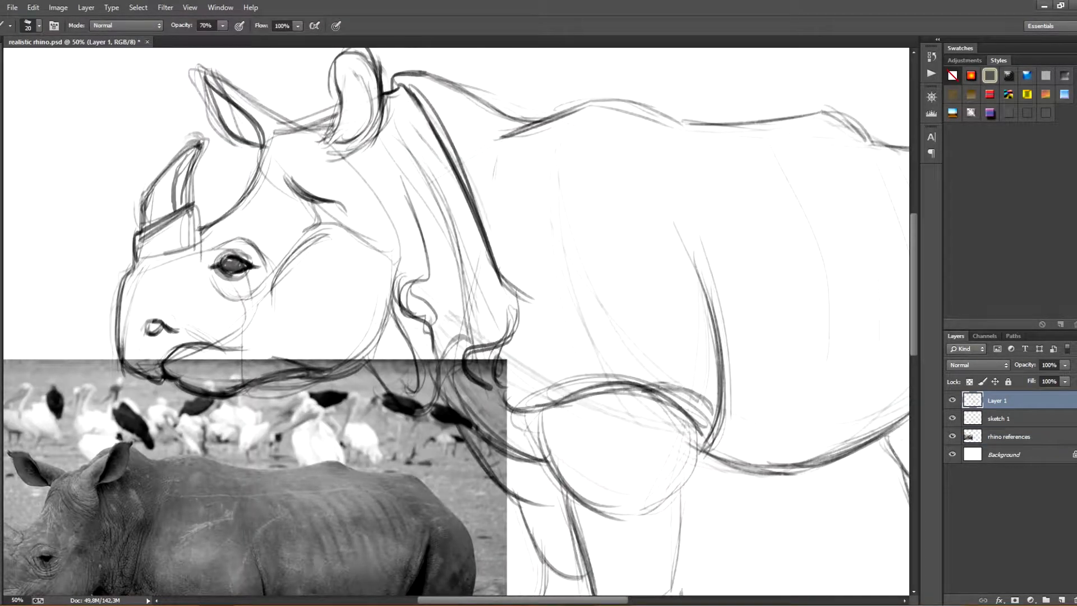
- Merge Layer 1 with sketch 1, lower the merged layer's opacity and add a new layer above it
left_click(1011, 418, "shift")
right_click(1012, 418)
left_click(921, 465)
left_click_drag(1024, 365, 983, 365)
left_click(1061, 599)
mouse_move(392, 393)
left_mouse_down()
mouse_move(463, 358)
mouse_move(473, 384)
mouse_move(447, 404)
left_mouse_up()
key("ctrl+z")
left_click_drag(127, 482, 153, 465)
key("ctrl+z")
- Shift the reference photos so the full-body rhino photo clears the sketched front legs, and make Layer 2 active
mouse_move(318, 157)
left_mouse_down()
mouse_move(314, 178)
mouse_move(357, 139)
mouse_move(455, 96)
left_mouse_up()
mouse_move(455, 392)
left_mouse_down()
mouse_move(422, 316)
mouse_move(366, 262)
left_mouse_up()
left_click(1008, 436)
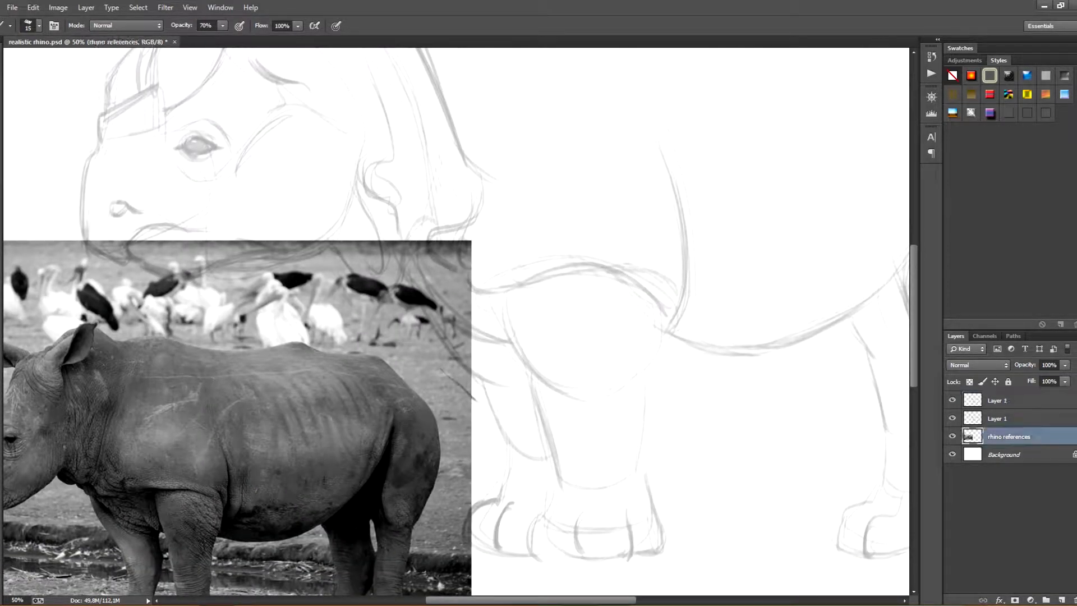
key("v")
left_click_drag(408, 377, 330, 298)
left_click(998, 401)
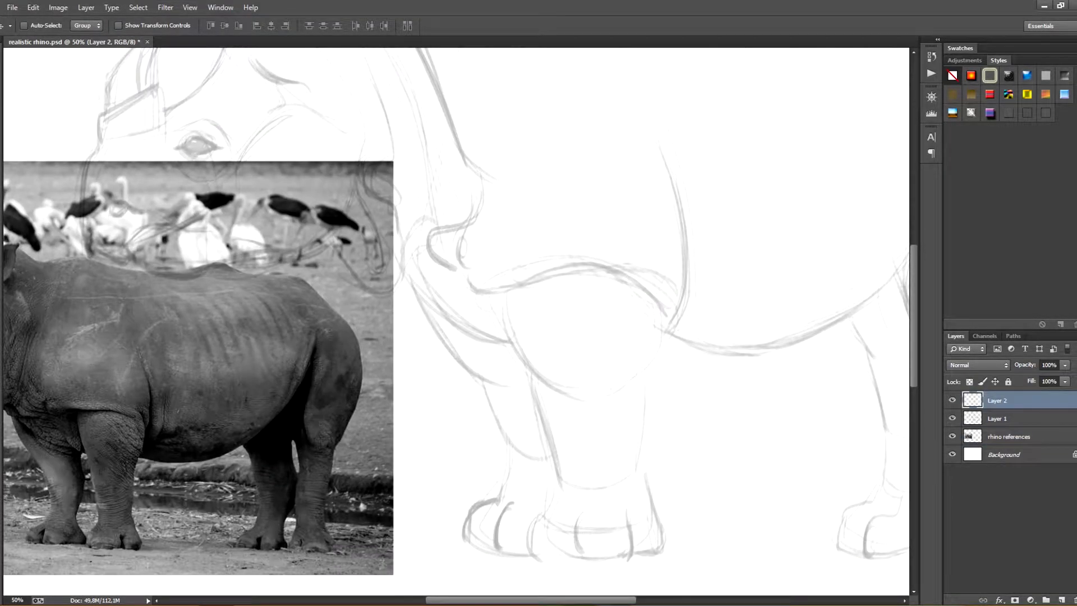
- Draw the chest fold in front of the near foreleg and the curved fold across the leg's top on Layer 2
key("b")
left_click_drag(477, 317, 519, 360)
left_click_drag(471, 310, 522, 360)
left_click_drag(497, 349, 521, 364)
mouse_move(483, 292)
left_mouse_down()
mouse_move(521, 293)
mouse_move(572, 272)
mouse_move(679, 302)
left_mouse_up()
mouse_move(525, 288)
left_mouse_down()
mouse_move(584, 272)
mouse_move(566, 273)
left_mouse_up()
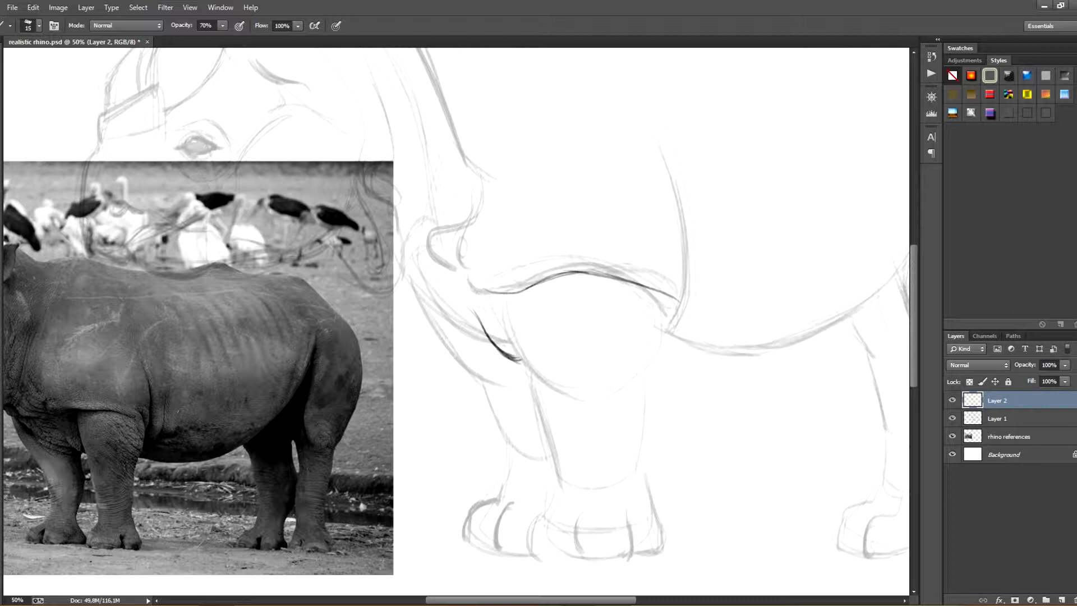
- Refine both ends of the fold above the near foreleg, erasing its stray end, and draw the small chest fold in front
mouse_move(490, 292)
left_mouse_down()
mouse_move(483, 306)
mouse_move(515, 295)
left_mouse_up()
left_click_drag(486, 294, 525, 291)
left_click_drag(459, 271, 460, 300)
left_click_drag(448, 279, 469, 305)
key("e")
mouse_move(677, 301)
left_mouse_down()
mouse_move(625, 279)
mouse_move(678, 301)
left_mouse_up()
key("b")
left_click_drag(603, 273, 656, 295)
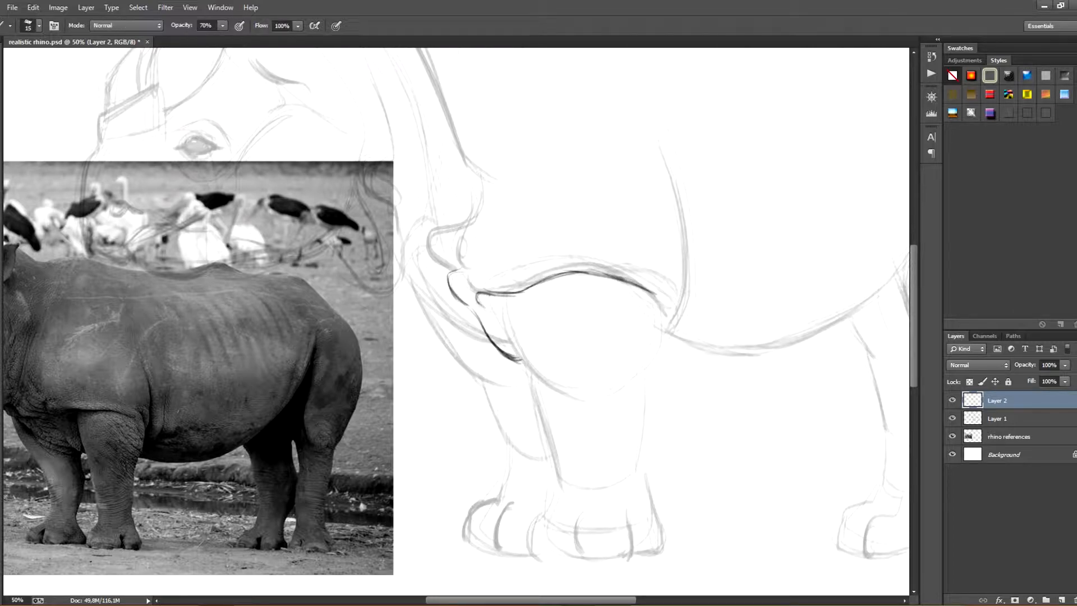
- Draw the long shoulder crease down to the elbow and the upper front edge of the near foreleg
left_click_drag(668, 160, 685, 281)
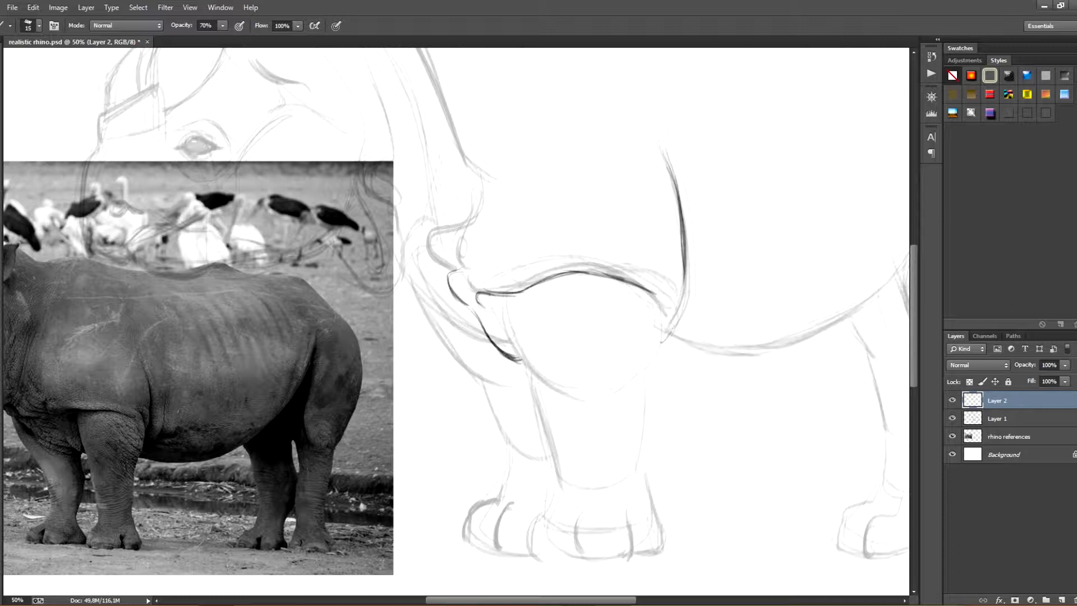
left_click_drag(662, 342, 676, 307)
mouse_move(663, 342)
left_mouse_down()
mouse_move(685, 265)
mouse_move(657, 349)
left_mouse_up()
left_click_drag(676, 308, 658, 349)
left_click_drag(499, 294, 530, 385)
left_click_drag(505, 292, 537, 389)
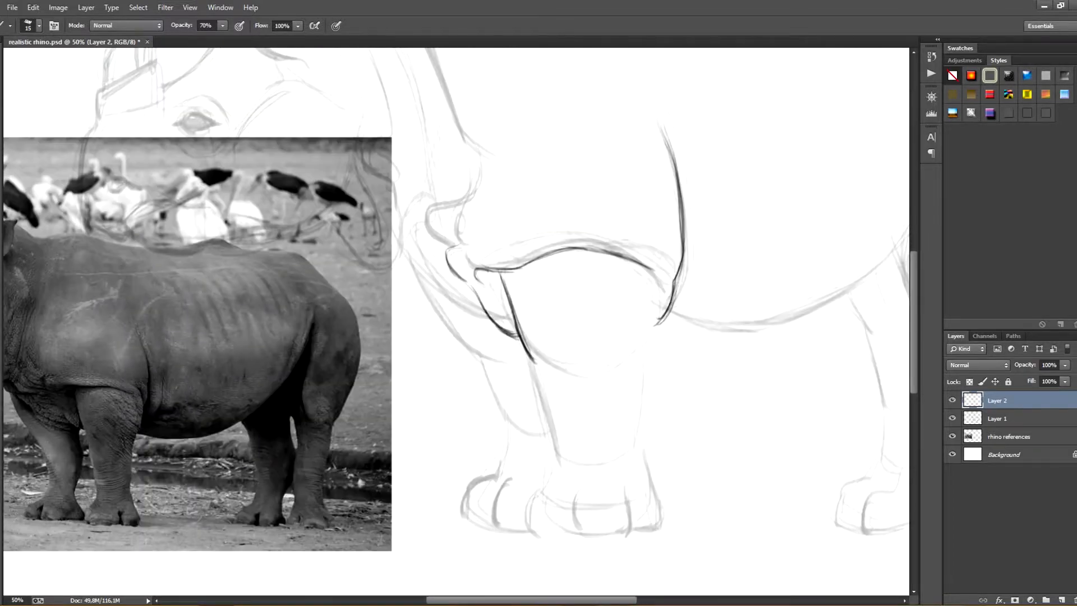
- Outline the near foreleg's elbow and rear edge down to the heel, and its lower front edge
mouse_move(655, 238)
left_mouse_down()
mouse_move(674, 288)
mouse_move(645, 362)
left_mouse_up()
left_click_drag(659, 318, 642, 376)
left_click_drag(533, 362, 552, 443)
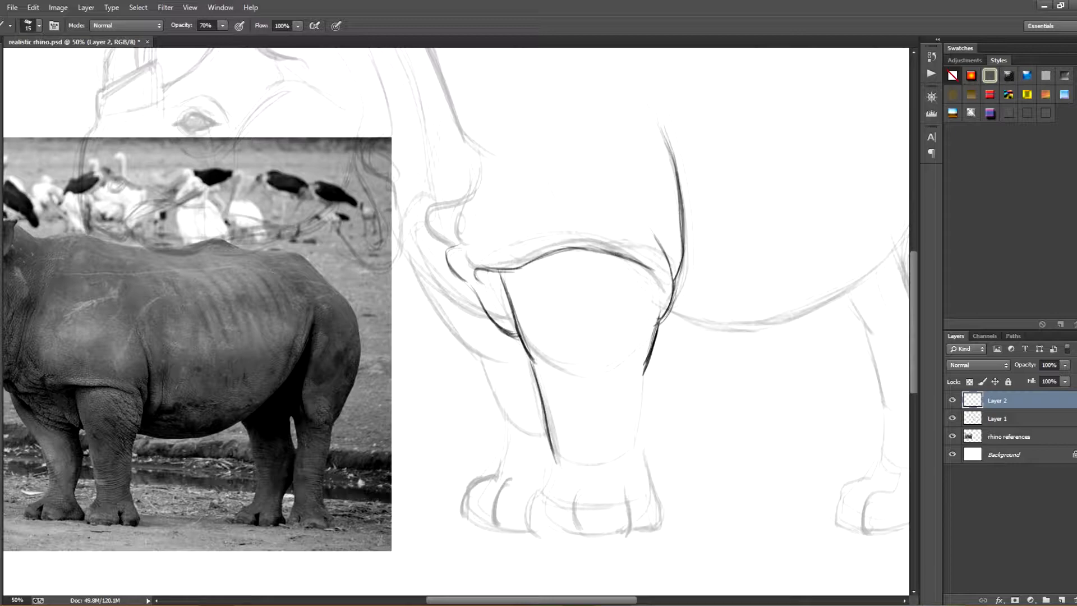
mouse_move(644, 372)
left_mouse_down()
mouse_move(641, 452)
mouse_move(646, 442)
left_mouse_up()
mouse_move(648, 435)
left_mouse_down()
mouse_move(640, 455)
mouse_move(667, 521)
left_mouse_up()
- Draw the far foreleg's front contour and outline the feet and toes of both front legs
mouse_move(538, 336)
left_mouse_down()
mouse_move(611, 372)
mouse_move(610, 330)
left_mouse_up()
left_click_drag(479, 253, 580, 401)
mouse_move(544, 345)
left_mouse_down()
mouse_move(587, 423)
mouse_move(583, 464)
left_mouse_up()
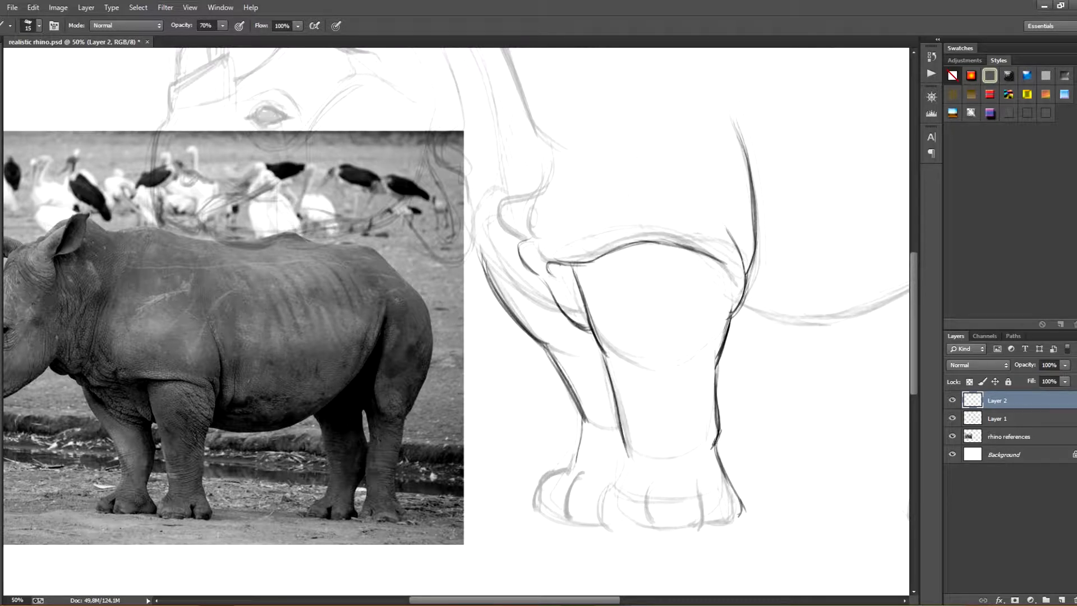
mouse_move(583, 418)
left_mouse_down()
mouse_move(577, 466)
mouse_move(532, 506)
mouse_move(569, 503)
mouse_move(598, 527)
left_mouse_up()
mouse_move(548, 499)
left_mouse_down()
mouse_move(536, 516)
mouse_move(561, 517)
left_mouse_up()
mouse_move(627, 442)
left_mouse_down()
mouse_move(622, 474)
mouse_move(598, 492)
mouse_move(611, 528)
left_mouse_up()
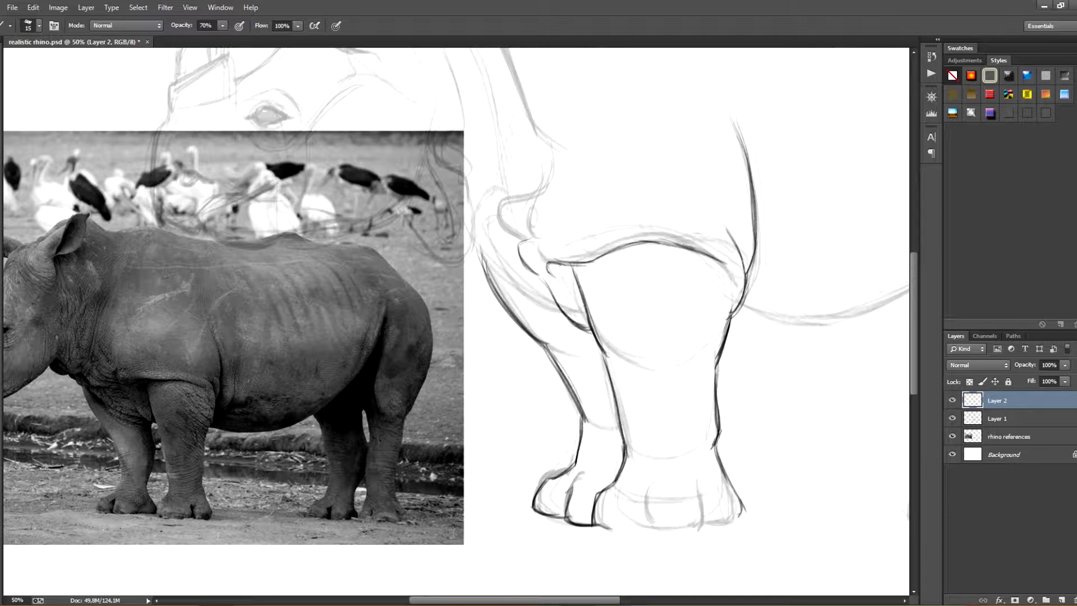
mouse_move(627, 491)
left_mouse_down()
mouse_move(615, 534)
mouse_move(677, 540)
mouse_move(741, 515)
left_mouse_up()
- Add skin folds and crease lines around the chest, elbow and upper part of the front legs
left_click_drag(673, 337, 682, 367)
left_click_drag(664, 324, 722, 399)
left_click_drag(693, 296, 713, 314)
mouse_move(713, 314)
left_mouse_down()
mouse_move(731, 342)
mouse_move(720, 310)
left_mouse_up()
mouse_move(689, 373)
left_mouse_down()
mouse_move(717, 416)
mouse_move(760, 419)
left_mouse_up()
left_click_drag(619, 362, 658, 408)
left_click_drag(547, 334, 584, 375)
left_click_drag(577, 359, 608, 398)
mouse_move(583, 360)
left_mouse_down()
mouse_move(658, 430)
mouse_move(580, 370)
mouse_move(548, 370)
left_mouse_up()
left_click_drag(649, 361, 731, 380)
mouse_move(723, 370)
left_mouse_down()
mouse_move(674, 378)
mouse_move(708, 385)
mouse_move(745, 370)
left_mouse_up()
mouse_move(689, 385)
left_mouse_down()
mouse_move(806, 330)
mouse_move(734, 371)
left_mouse_up()
left_click_drag(805, 328, 829, 305)
left_click_drag(780, 344, 831, 304)
mouse_move(774, 359)
left_mouse_down()
mouse_move(797, 302)
mouse_move(813, 300)
left_mouse_up()
- Move the reference photos so the rhino head close-up sits beside the sketched head
left_click_drag(426, 235, 646, 404)
left_click_drag(505, 337, 617, 330)
left_click(1016, 437)
key("v")
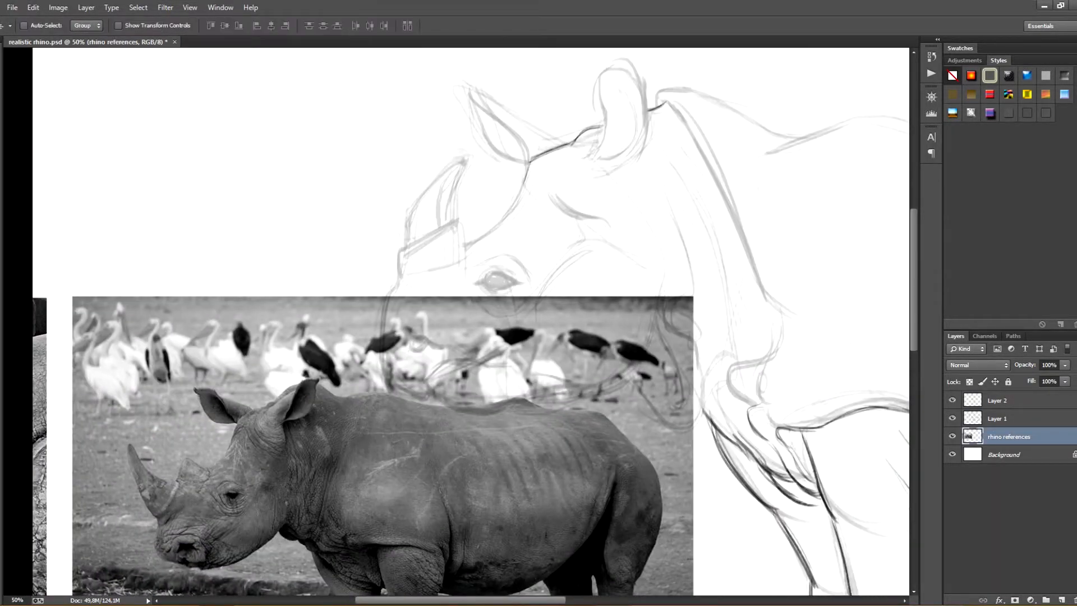
left_click_drag(359, 387, 790, 454)
left_click_drag(443, 463, 897, 373)
left_click_drag(561, 423, 808, 244)
left_click_drag(808, 244, 573, 247)
- Make Layer 2 active for drawing with the Brush tool
left_click(1004, 400)
left_click(1016, 436)
double_click(1032, 401)
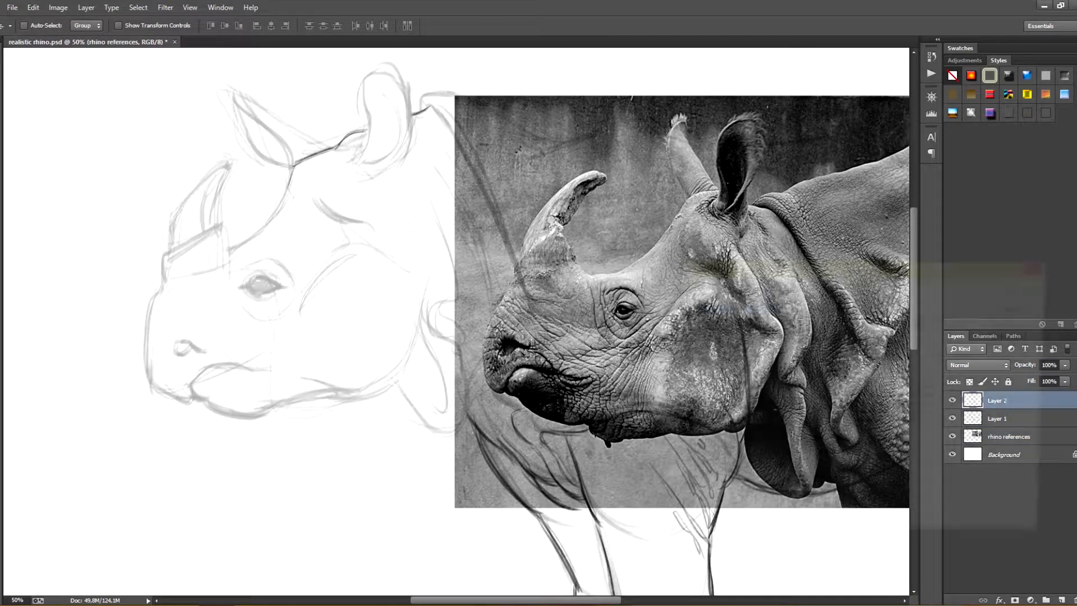
left_click(1016, 308)
key("b")
left_click(1016, 436)
left_click(1049, 365)
left_click(1003, 400)
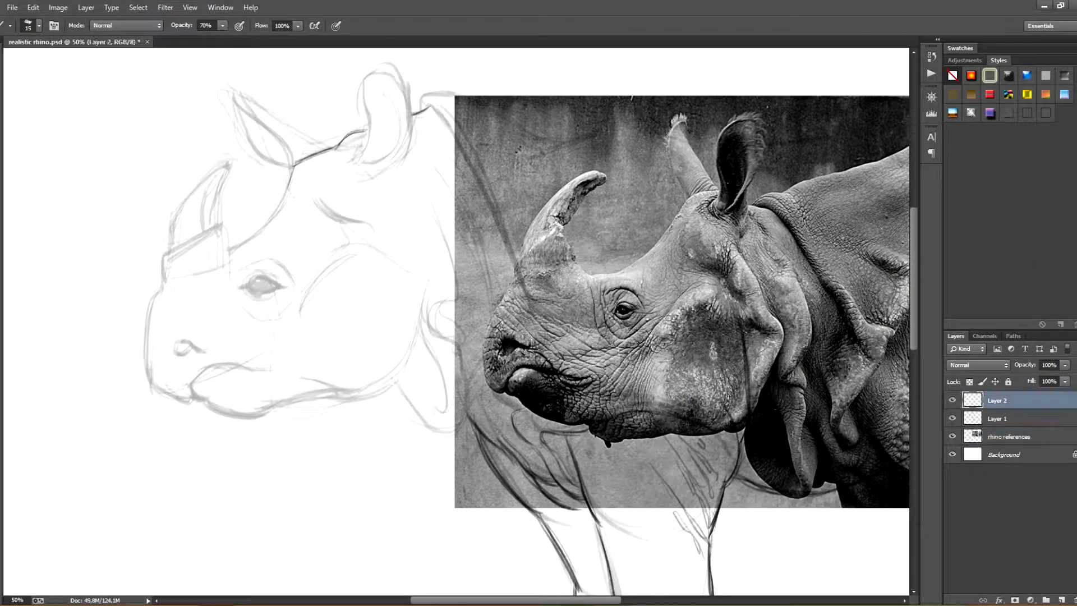
- Draw the horn's front edge, tip, back edge and base line with cleaner strokes
mouse_move(163, 282)
left_mouse_down()
mouse_move(170, 244)
mouse_move(220, 223)
left_mouse_up()
mouse_move(186, 244)
left_mouse_down()
mouse_move(198, 233)
mouse_move(175, 214)
mouse_move(240, 167)
mouse_move(217, 222)
left_mouse_up()
left_click_drag(232, 168, 216, 223)
mouse_move(231, 163)
left_mouse_down()
mouse_move(240, 168)
mouse_move(222, 189)
left_mouse_up()
mouse_move(204, 218)
left_mouse_down()
mouse_move(213, 181)
mouse_move(203, 221)
left_mouse_up()
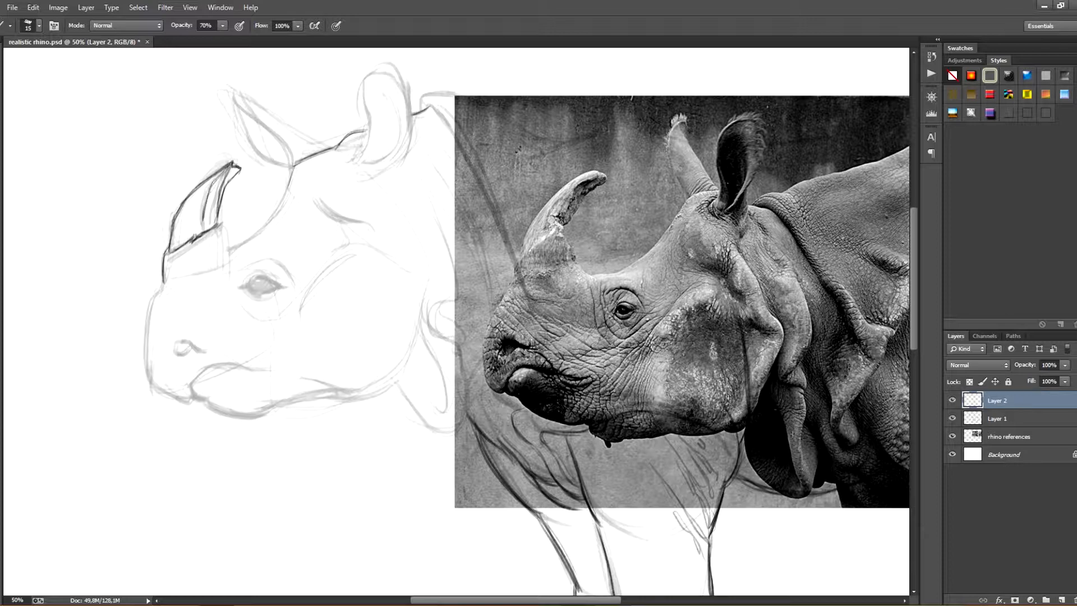
left_click_drag(221, 173, 202, 219)
mouse_move(202, 219)
left_mouse_down()
mouse_move(207, 229)
mouse_move(194, 235)
mouse_move(210, 222)
mouse_move(205, 213)
mouse_move(204, 222)
left_mouse_up()
key("ctrl+alt+z")
key("ctrl+alt+z")
key("ctrl+alt+z")
- Finish the horn's base and outline the front of the snout down to the upper lip
left_click_drag(193, 219, 209, 224)
left_click_drag(164, 270, 145, 359)
mouse_move(148, 305)
left_mouse_down()
mouse_move(146, 384)
mouse_move(190, 396)
left_mouse_up()
left_click_drag(145, 358, 149, 377)
- Define the horn's tip and trace the contour from the horn's back up along the forehead
left_click_drag(233, 163, 242, 168)
mouse_move(241, 169)
left_mouse_down()
mouse_move(217, 223)
mouse_move(234, 250)
mouse_move(269, 230)
mouse_move(295, 163)
left_mouse_up()
key("ctrl+z")
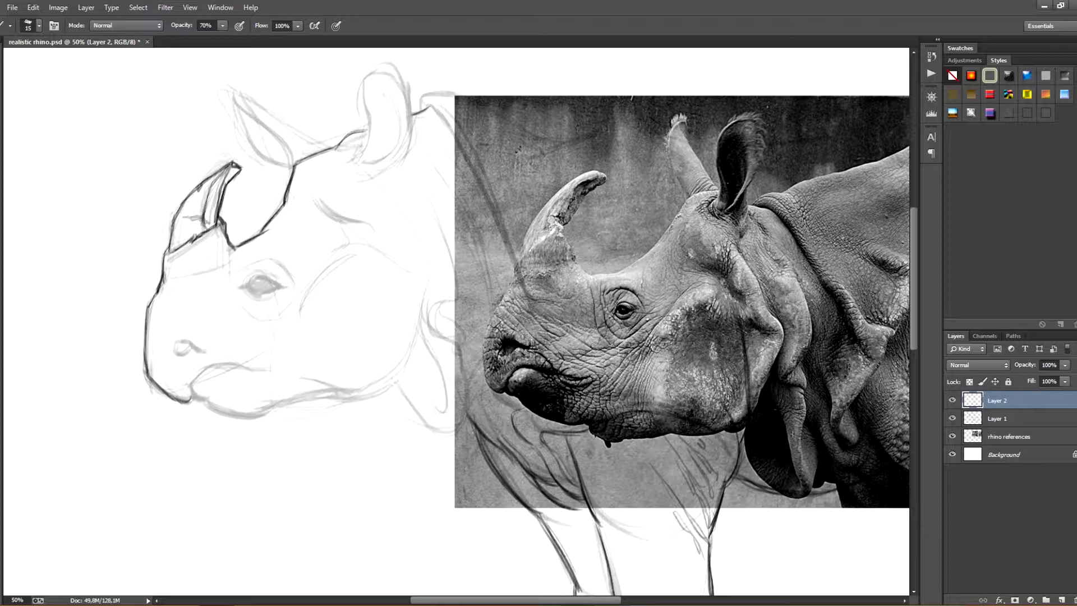
- Draw the mouth line and the contour of the lower lip and chin
mouse_move(193, 399)
left_mouse_down()
mouse_move(193, 383)
mouse_move(227, 361)
mouse_move(269, 369)
mouse_move(243, 375)
mouse_move(255, 378)
left_mouse_up()
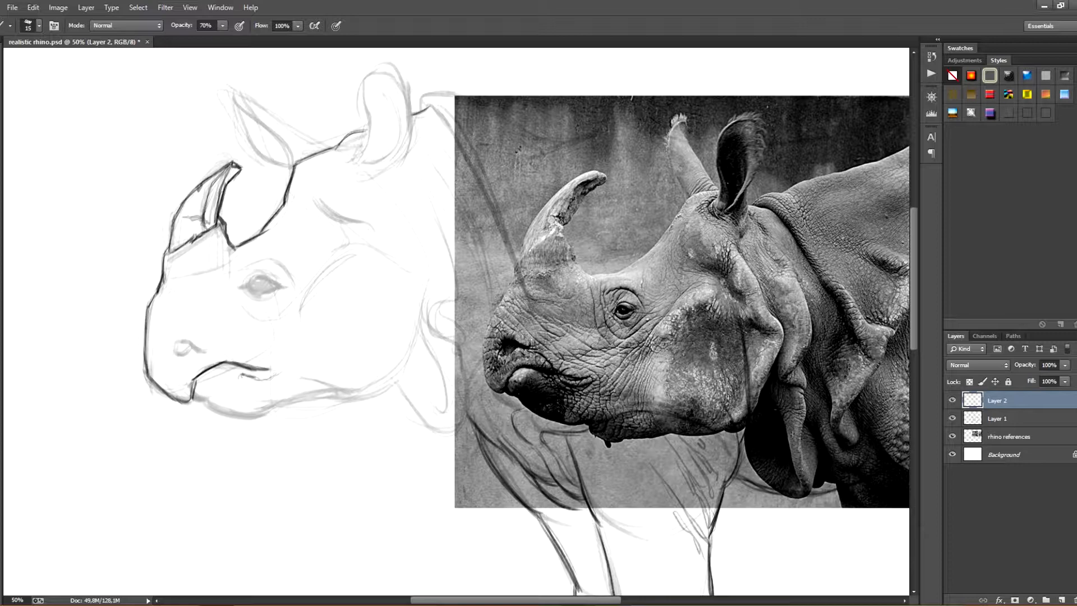
mouse_move(192, 399)
left_mouse_down()
mouse_move(264, 421)
mouse_move(288, 401)
left_mouse_up()
- Draw the eye's outline and the lid folds around it with a smaller brush
key("bracketleft")
key("bracketleft")
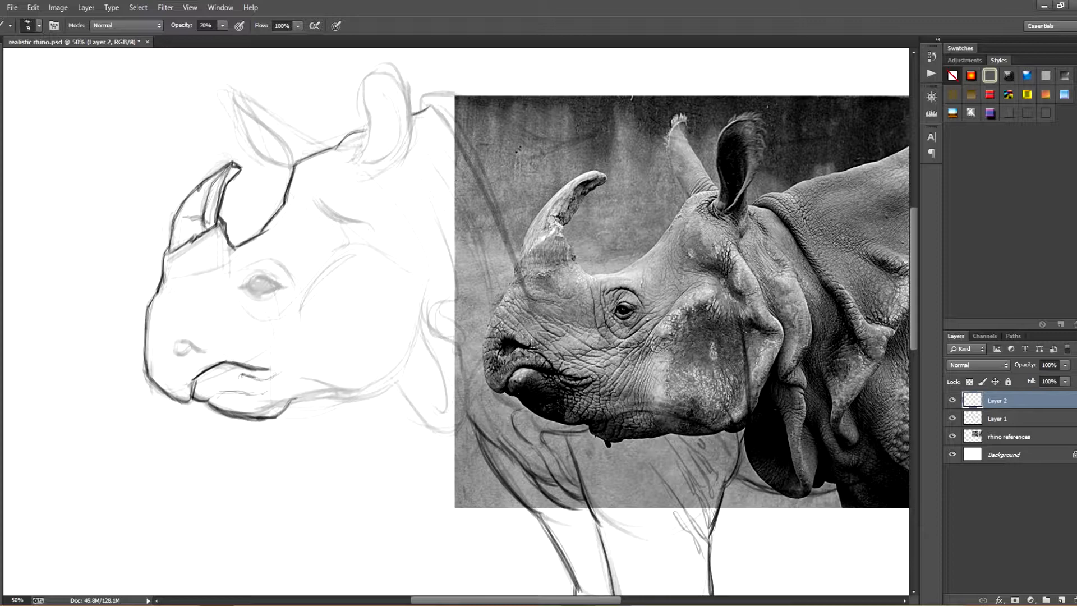
mouse_move(257, 280)
left_mouse_down()
mouse_move(283, 287)
mouse_move(258, 301)
mouse_move(276, 278)
mouse_move(282, 285)
mouse_move(291, 269)
mouse_move(295, 279)
mouse_move(275, 257)
mouse_move(281, 265)
left_mouse_up()
key("ctrl+z")
left_click_drag(289, 268, 296, 289)
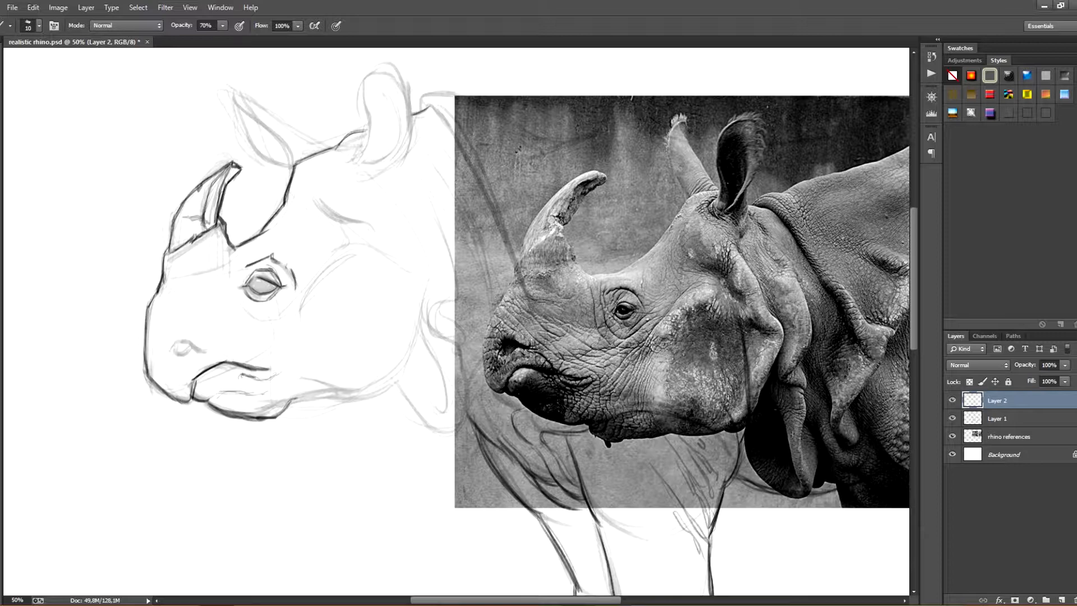
- Draw the nostril, a wrinkle below the horn and the eye's iris
mouse_move(183, 341)
left_mouse_down()
mouse_move(211, 353)
mouse_move(179, 359)
mouse_move(195, 351)
left_mouse_up()
left_click_drag(172, 280, 187, 286)
left_click_drag(263, 280, 260, 289)
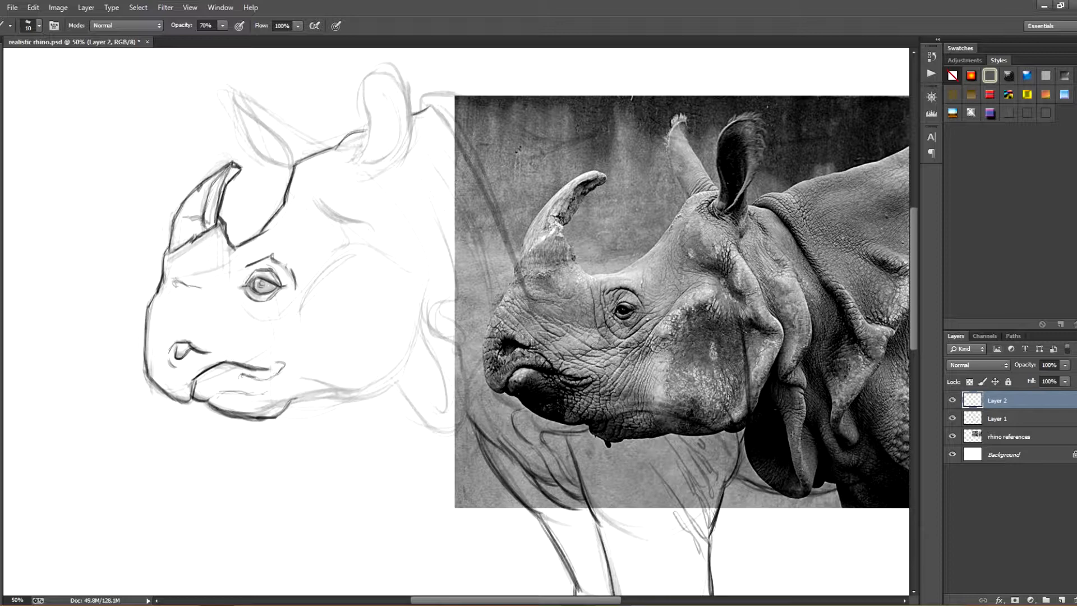
- Save the file and outline the lower jaw from the chin towards the cheek with a 15 px brush
key("ctrl+s")
left_click_drag(285, 396, 336, 391)
key("]")
left_click_drag(301, 403, 399, 387)
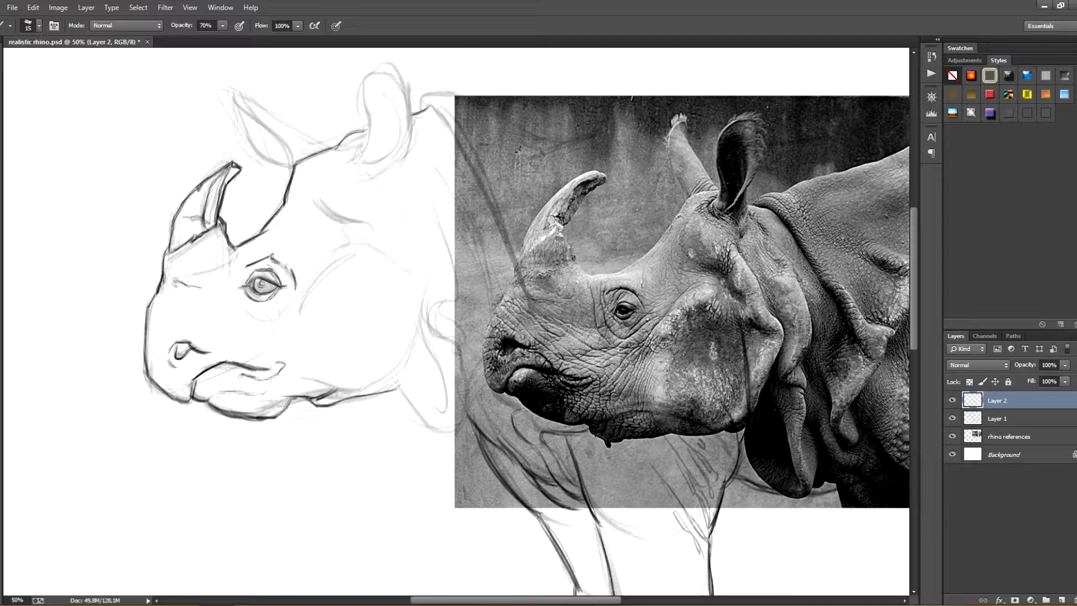
- Add wrinkles at the horn base, on the snout, around the mouth and below and behind the eye
left_click_drag(237, 247, 231, 270)
mouse_move(262, 283)
left_mouse_down()
mouse_move(247, 300)
mouse_move(245, 344)
left_mouse_up()
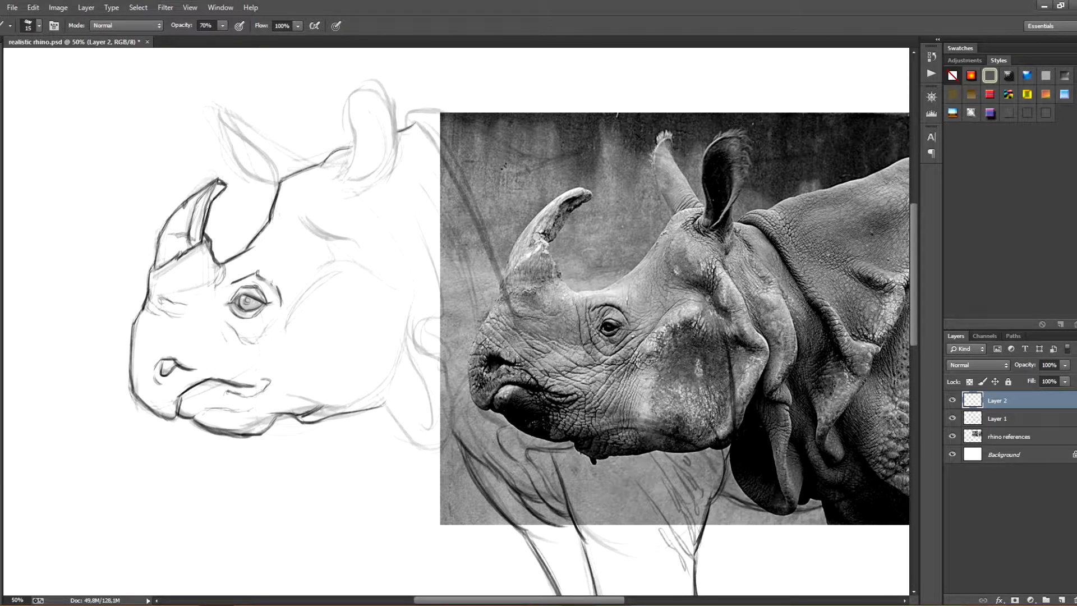
left_click_drag(149, 317, 177, 327)
left_click_drag(201, 378, 222, 371)
mouse_move(302, 299)
left_mouse_down()
mouse_move(346, 260)
mouse_move(310, 310)
left_mouse_up()
- Outline the near ear with a pointed tip and hair strokes, and add its inner contour
mouse_move(327, 163)
left_mouse_down()
mouse_move(307, 211)
mouse_move(358, 166)
mouse_move(345, 200)
mouse_move(343, 104)
left_mouse_up()
mouse_move(343, 104)
left_mouse_down()
mouse_move(368, 134)
mouse_move(356, 204)
left_mouse_up()
left_click_drag(360, 167, 364, 213)
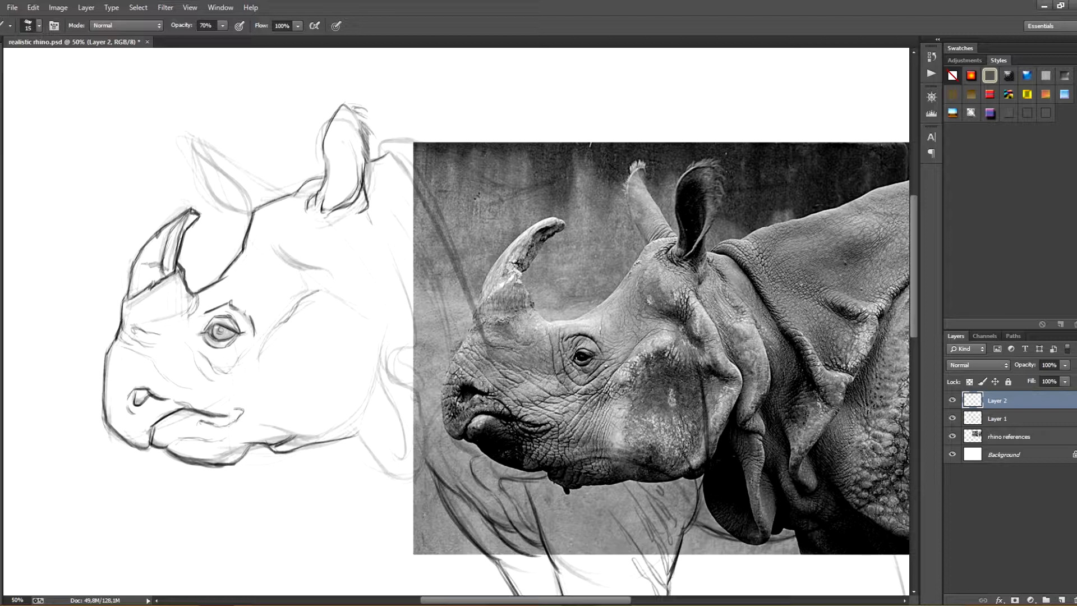
mouse_move(343, 140)
left_mouse_down()
mouse_move(357, 174)
mouse_move(331, 199)
left_mouse_up()
- Draw the far ear's outer and inner contours, with its hairy tip and its join to the head
left_click_drag(217, 153, 242, 171)
left_click_drag(196, 140, 294, 193)
mouse_move(205, 144)
left_mouse_down()
mouse_move(191, 135)
mouse_move(202, 176)
mouse_move(204, 133)
mouse_move(213, 147)
mouse_move(211, 191)
mouse_move(247, 208)
left_mouse_up()
mouse_move(206, 176)
left_mouse_down()
mouse_move(255, 213)
mouse_move(263, 193)
left_mouse_up()
left_click_drag(221, 159, 270, 184)
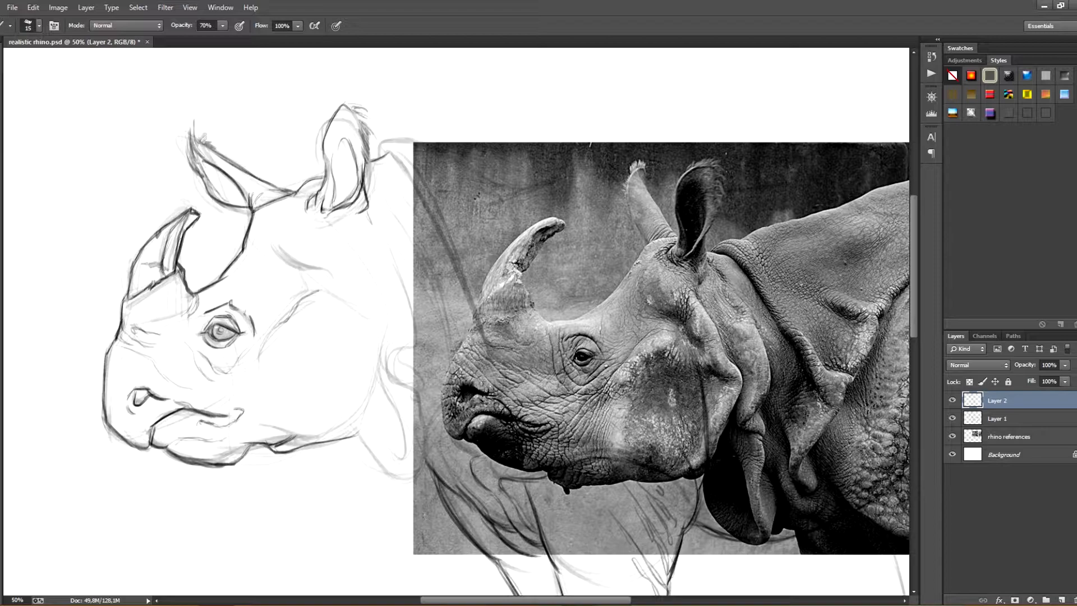
- Move the reference photos so the full-body rhino photo sits under the sketched back, and return to Layer 2 with the Brush tool
left_click(1009, 436)
key("v")
mouse_move(634, 377)
left_mouse_down()
mouse_move(733, 388)
mouse_move(269, 436)
mouse_move(91, 510)
mouse_move(101, 464)
mouse_move(82, 479)
left_mouse_up()
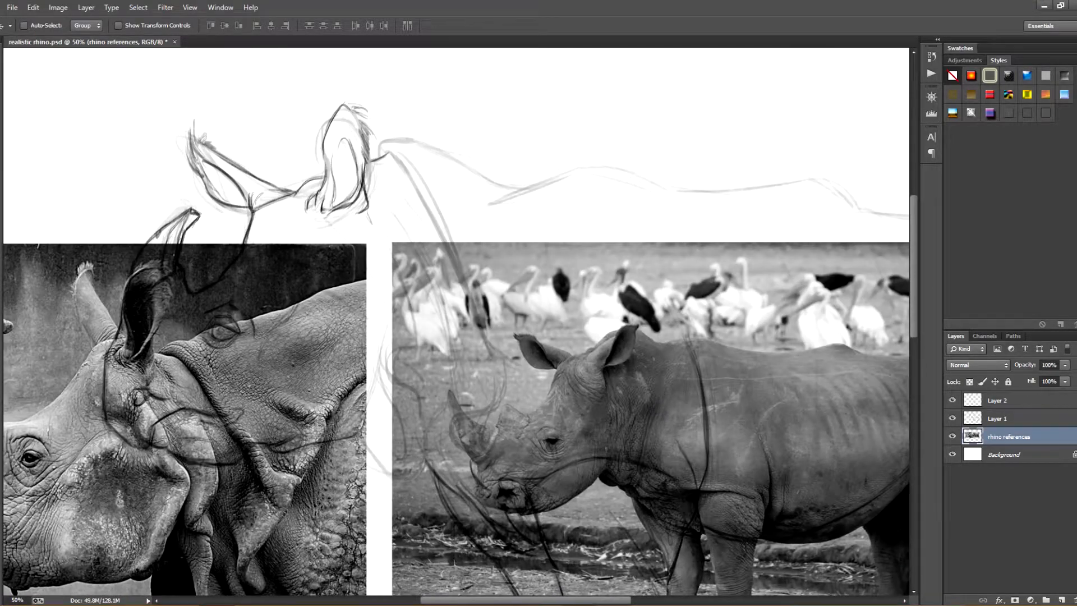
left_click(997, 400)
key("b")
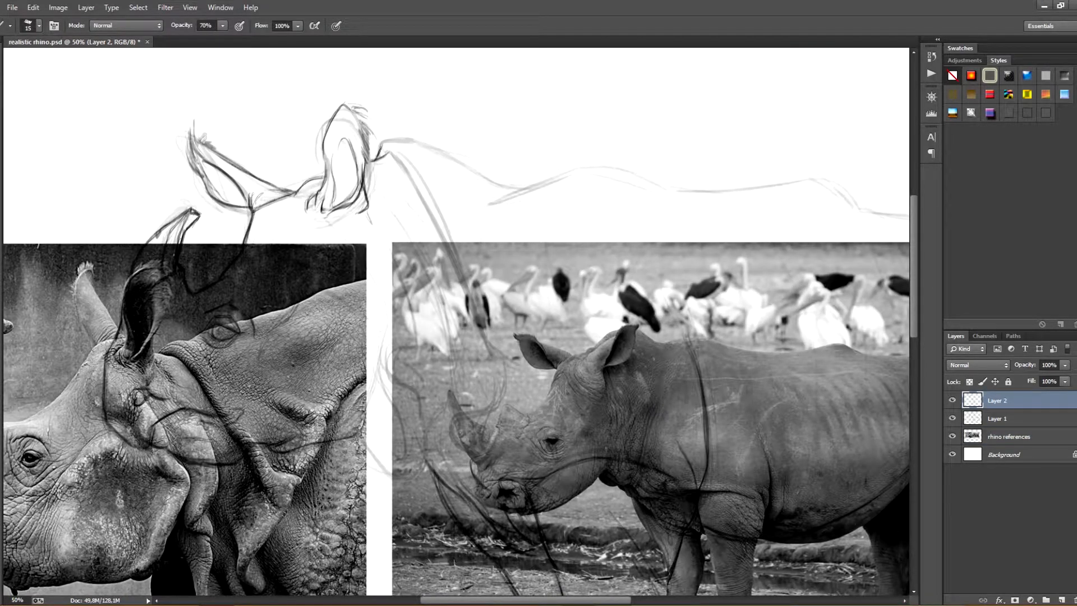
- Trace the upper contour from behind the near ear along the neck to the shoulder hump
mouse_move(380, 149)
left_mouse_down()
mouse_move(424, 144)
mouse_move(408, 141)
mouse_move(466, 165)
left_mouse_up()
left_click_drag(460, 161, 507, 186)
left_click_drag(504, 186, 575, 168)
left_click_drag(573, 168, 661, 186)
- Continue the back contour from the shoulder hump across the middle of the back to the rump
left_click_drag(662, 225, 626, 201)
left_click_drag(354, 131, 406, 210)
mouse_move(628, 174)
left_mouse_down()
mouse_move(532, 179)
mouse_move(667, 163)
left_mouse_up()
left_click_drag(572, 172, 682, 164)
mouse_move(606, 167)
left_mouse_down()
mouse_move(699, 161)
mouse_move(733, 191)
left_mouse_up()
mouse_move(740, 224)
left_mouse_down()
mouse_move(674, 193)
mouse_move(716, 165)
mouse_move(776, 164)
left_mouse_up()
left_click_drag(718, 165, 779, 163)
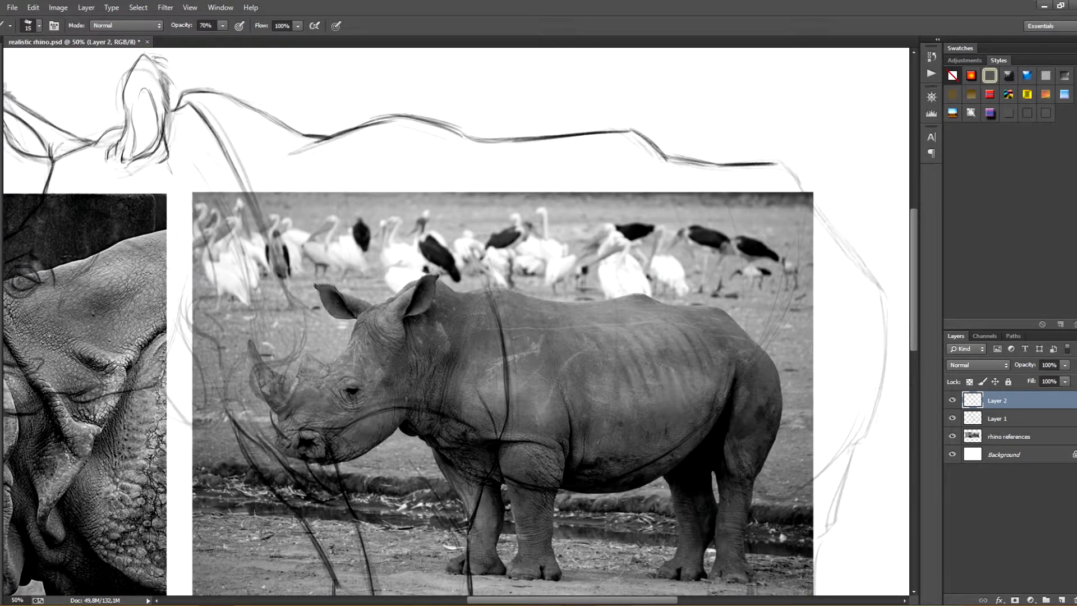
- Draw the rump contour sloping down from the end of the back to the hindquarters
left_click_drag(779, 213, 705, 202)
left_click_drag(705, 152, 755, 218)
left_click_drag(713, 161, 811, 286)
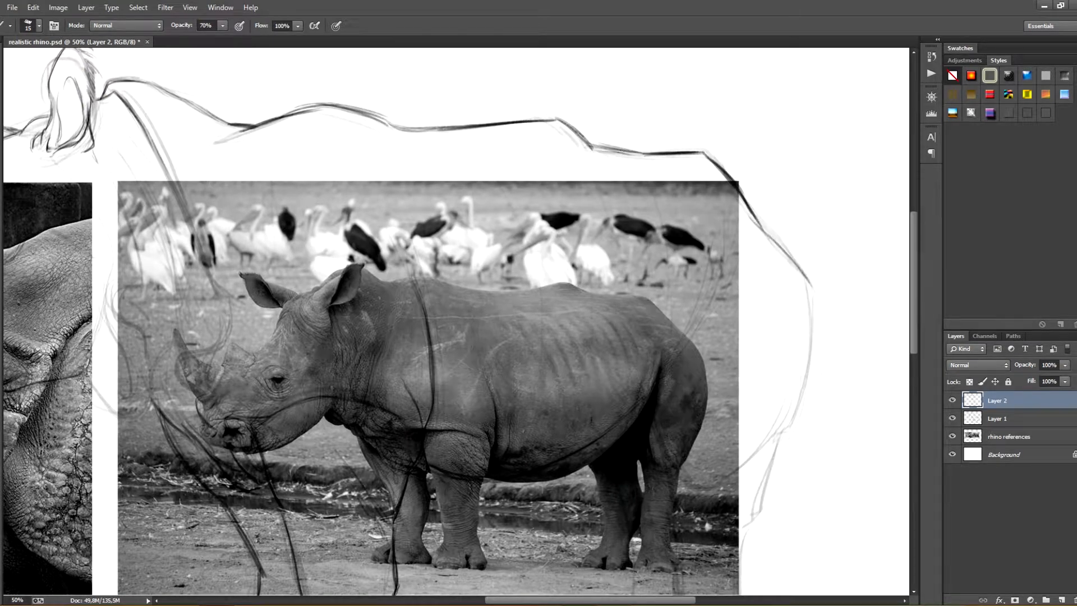
left_click_drag(755, 220, 814, 292)
mouse_move(770, 237)
left_mouse_down()
mouse_move(814, 294)
mouse_move(816, 239)
left_mouse_up()
- Draw the rear edge of the hindquarters down towards the hind leg with repeated strokes
left_click_drag(832, 201, 821, 303)
left_click_drag(833, 198, 817, 328)
left_click_drag(834, 217, 814, 334)
left_click_drag(833, 224, 807, 345)
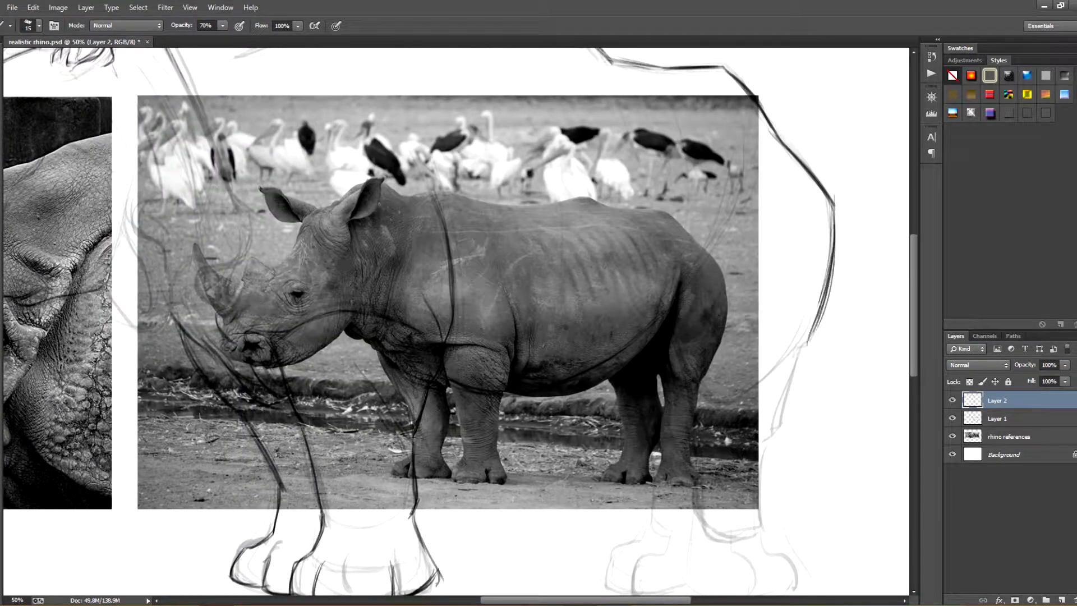
- Undo the rear-edge strokes of the hindquarters and redraw the contour curving from the rump down to the back of the thigh
key("ctrl+alt+z")
key("ctrl+alt+z")
key("ctrl+alt+z")
key("ctrl+alt+z")
key("ctrl+alt+z")
left_click_drag(833, 205, 820, 309)
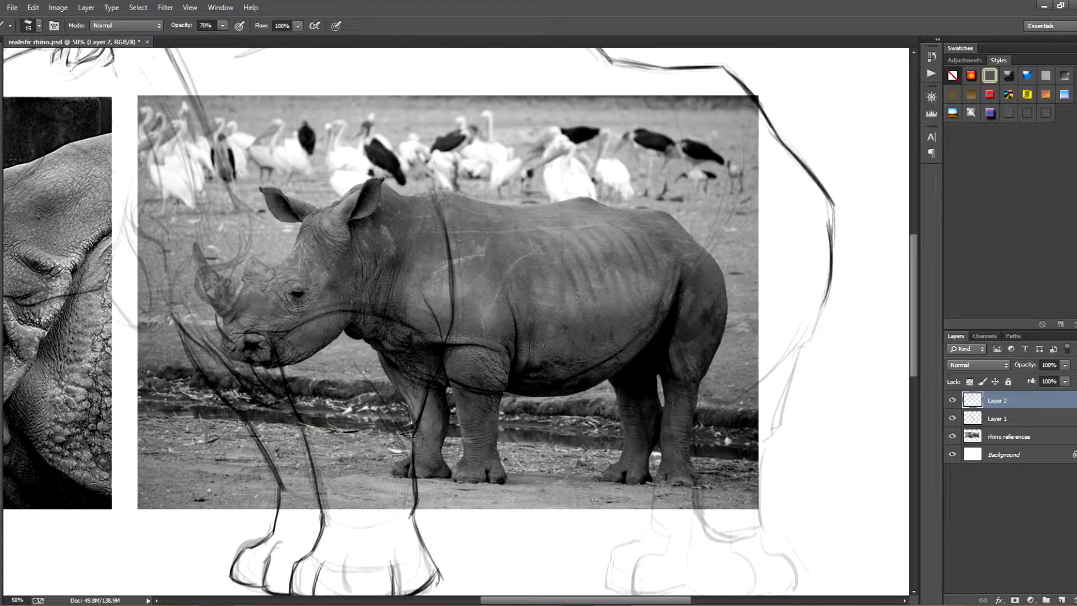
left_click_drag(834, 262, 796, 362)
left_click_drag(820, 314, 804, 349)
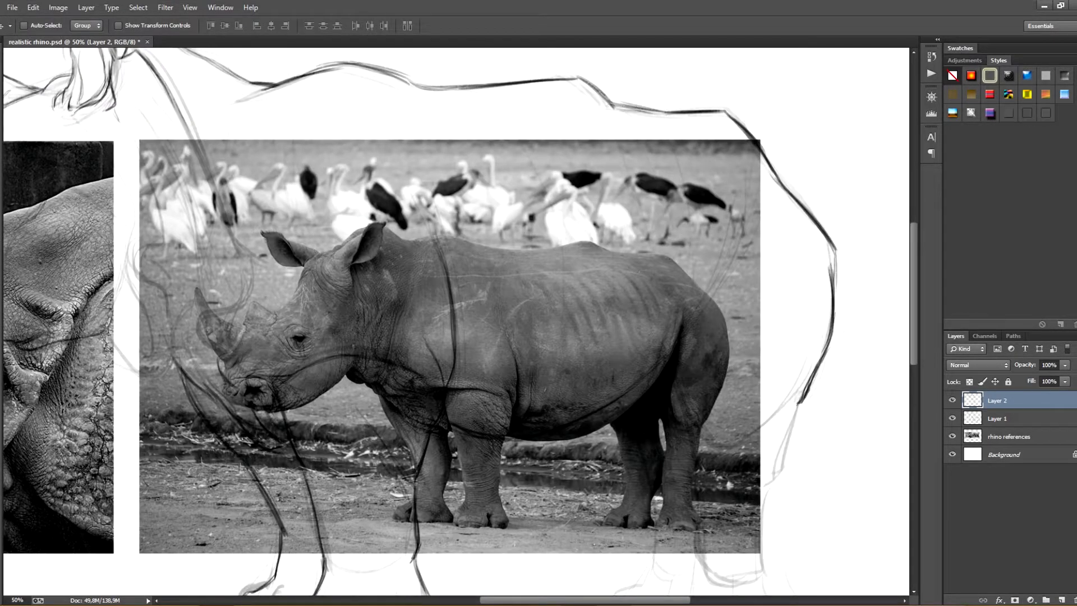
- Move the rhino references away from the hindquarters to uncover the rough sketch of the hind leg, then reactivate Layer 2
left_click(1008, 436)
mouse_move(638, 347)
left_mouse_down()
mouse_move(449, 336)
mouse_move(534, 304)
left_mouse_up()
left_click(997, 401)
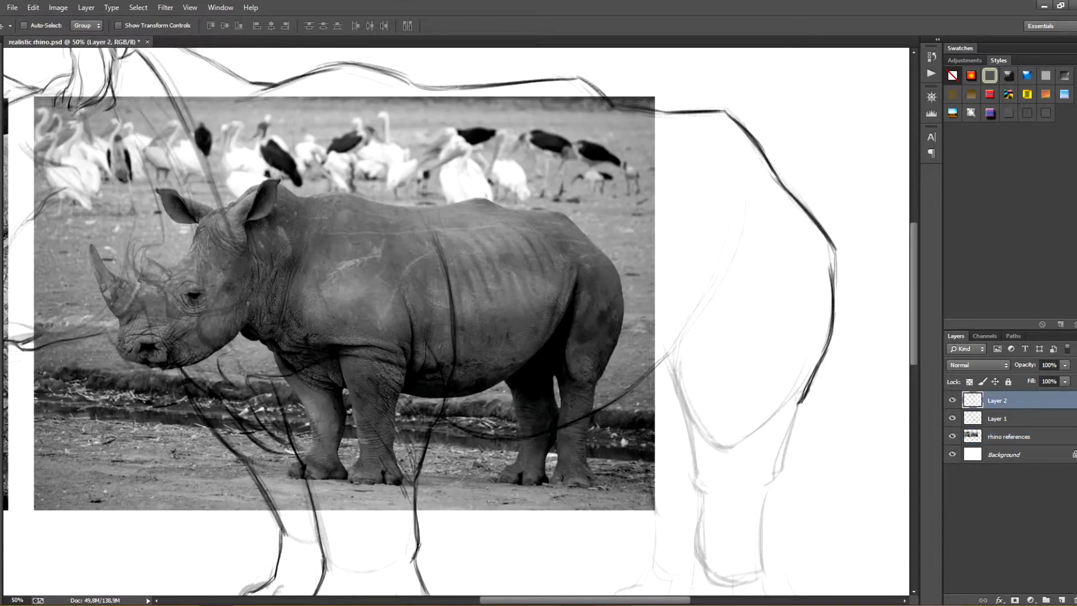
- Draw the lower contour of the near hind thigh and the flank crease rising from the belly
key("b")
mouse_move(665, 366)
left_mouse_down()
mouse_move(693, 453)
mouse_move(729, 451)
mouse_move(799, 403)
left_mouse_up()
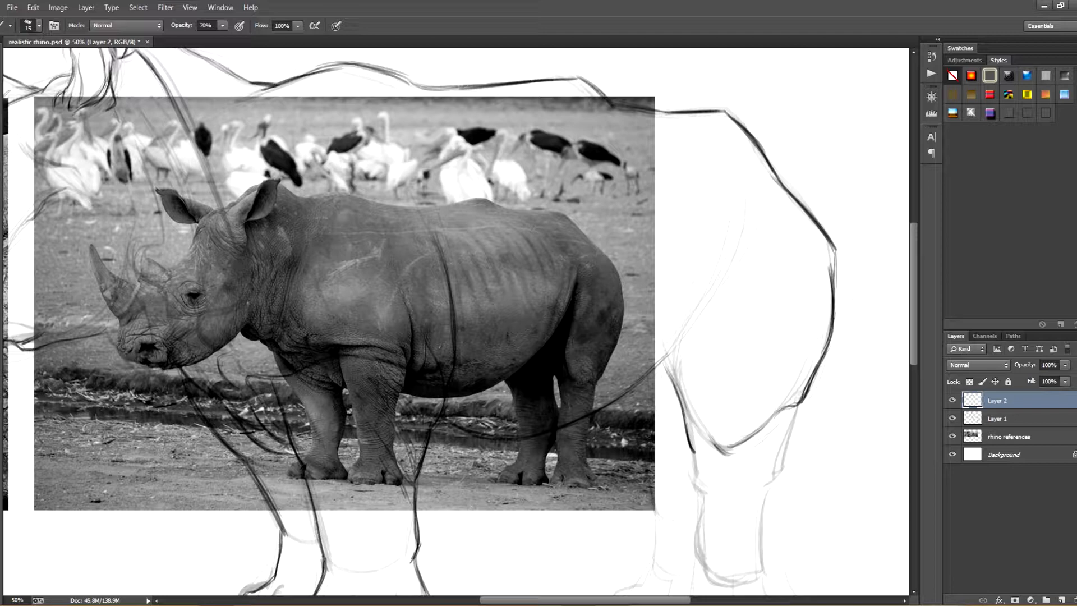
mouse_move(744, 220)
left_mouse_down()
mouse_move(659, 359)
mouse_move(746, 204)
mouse_move(708, 283)
left_mouse_up()
left_click_drag(711, 240, 693, 308)
- Draw the rear edge of the near hind knee and the leg's front edge down to the ankle
left_click_drag(797, 409, 768, 492)
left_click_drag(790, 439, 778, 478)
left_click_drag(696, 453, 695, 503)
key("ctrl+alt+z")
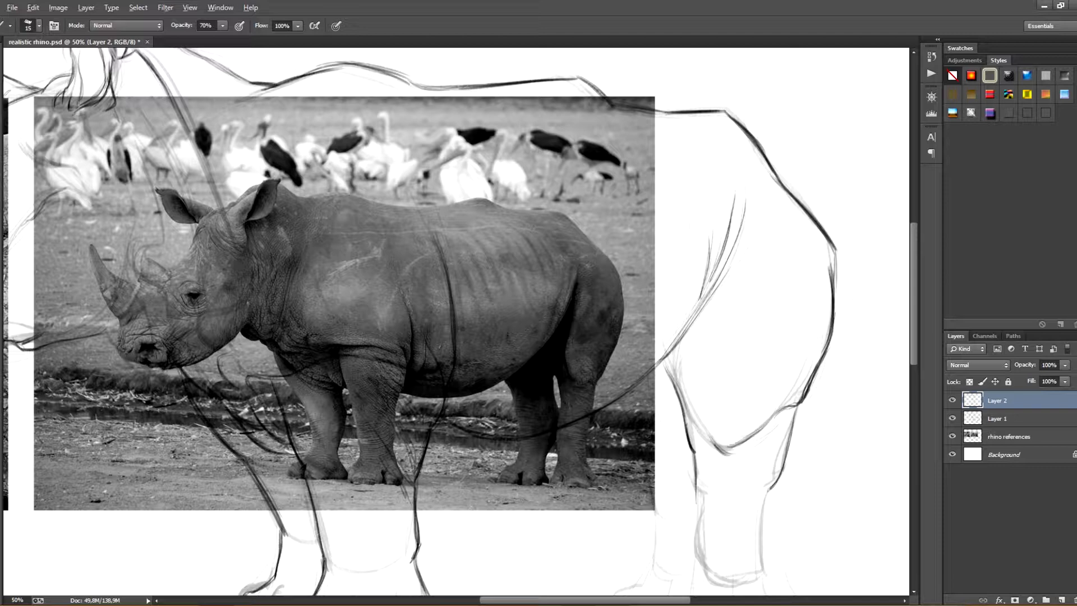
key("ctrl+alt+z")
left_click_drag(688, 440, 704, 465)
mouse_move(690, 444)
left_mouse_down()
mouse_move(707, 467)
mouse_move(701, 522)
left_mouse_up()
left_click_drag(695, 474, 699, 534)
left_click_drag(695, 525, 701, 572)
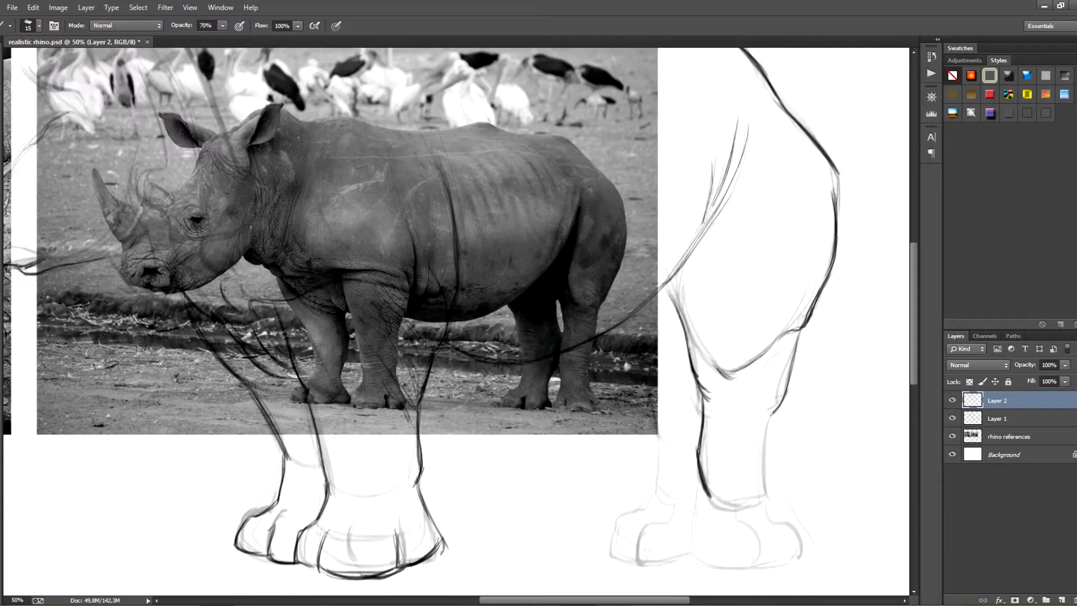
- Draw the rear edge of the near hind lower leg and add skin wrinkles across the knee and shin
left_click_drag(776, 409, 764, 490)
left_click_drag(769, 441, 759, 499)
left_click_drag(729, 448, 765, 448)
left_click_drag(712, 436, 771, 427)
left_click_drag(725, 458, 753, 455)
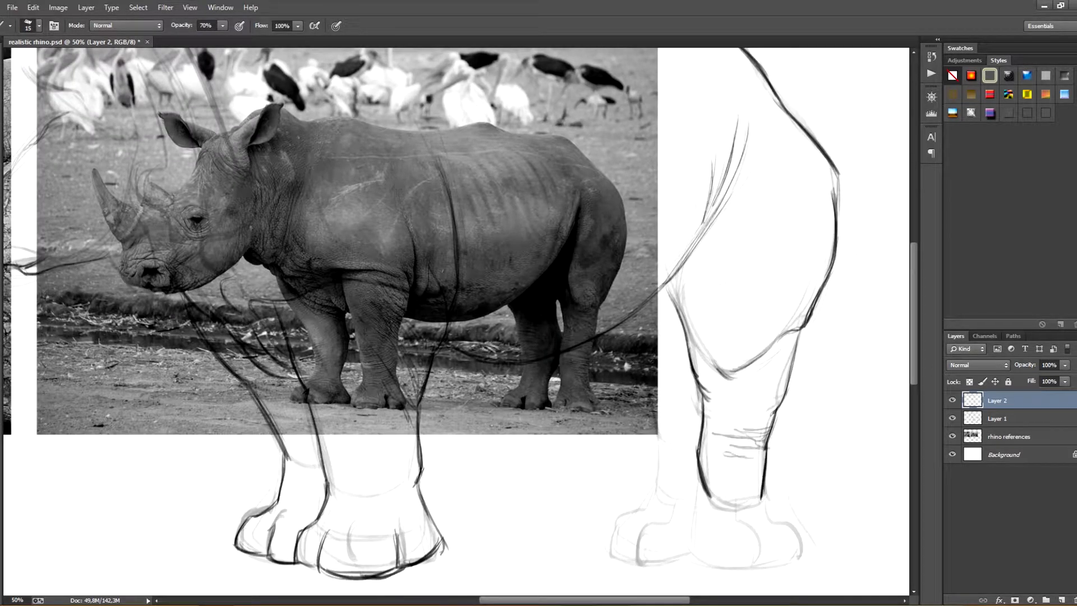
left_click_drag(761, 368, 780, 378)
mouse_move(780, 378)
left_mouse_down()
mouse_move(764, 360)
mouse_move(742, 357)
mouse_move(766, 360)
left_mouse_up()
- Reposition the rhino references so the rough lines of the far hind leg are uncovered
left_click(1008, 436)
key("v")
left_click_drag(546, 299, 505, 427)
- Trace the front edge of the far hind leg on Layer 2 from the belly down to the ankle
key("b")
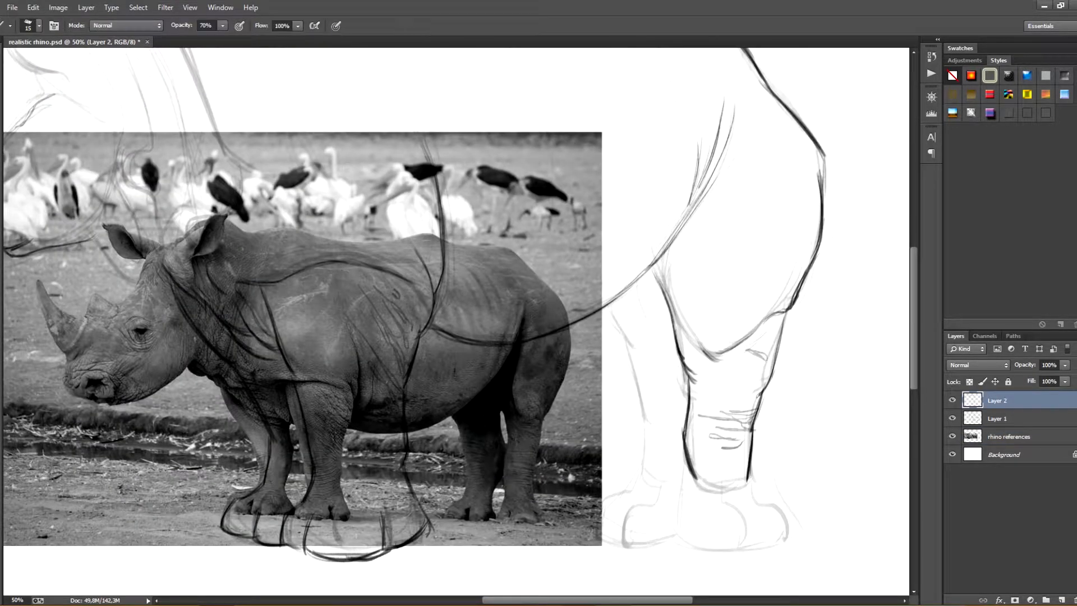
mouse_move(605, 308)
left_mouse_down()
mouse_move(630, 358)
mouse_move(625, 337)
mouse_move(634, 346)
mouse_move(644, 430)
left_mouse_up()
mouse_move(626, 362)
left_mouse_down()
mouse_move(646, 432)
mouse_move(642, 463)
left_mouse_up()
left_click_drag(642, 425, 645, 474)
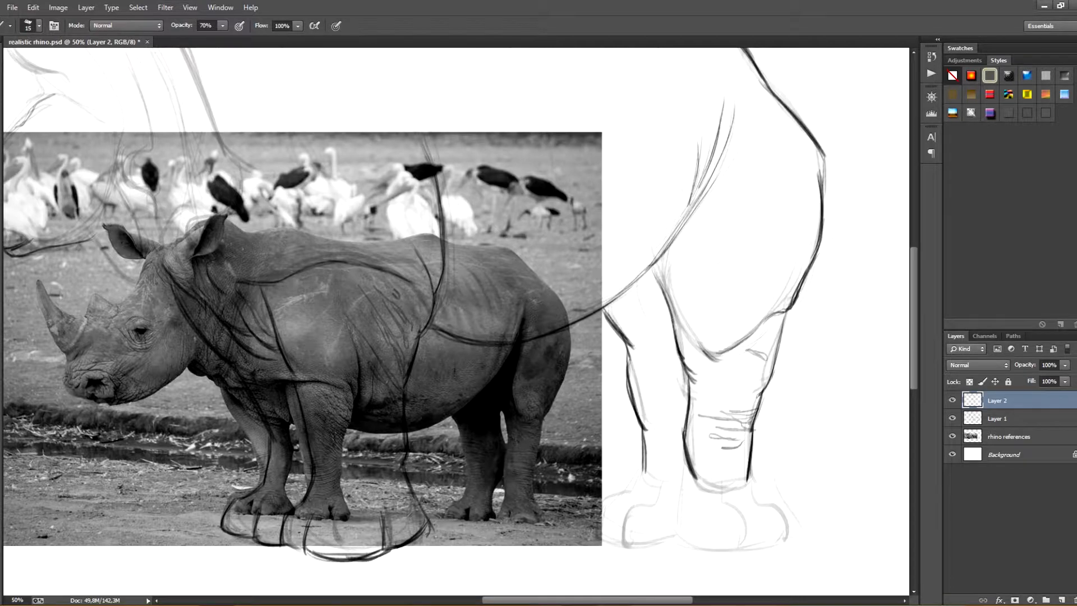
- Add short horizontal skin wrinkles across the far hind leg, undoing unwanted strokes
mouse_move(651, 404)
left_mouse_down()
mouse_move(648, 382)
mouse_move(667, 385)
left_mouse_up()
key("ctrl+z")
mouse_move(629, 367)
left_mouse_down()
mouse_move(653, 375)
mouse_move(638, 356)
left_mouse_up()
key("ctrl+alt+z")
key("ctrl+alt+z")
left_click_drag(637, 379, 663, 379)
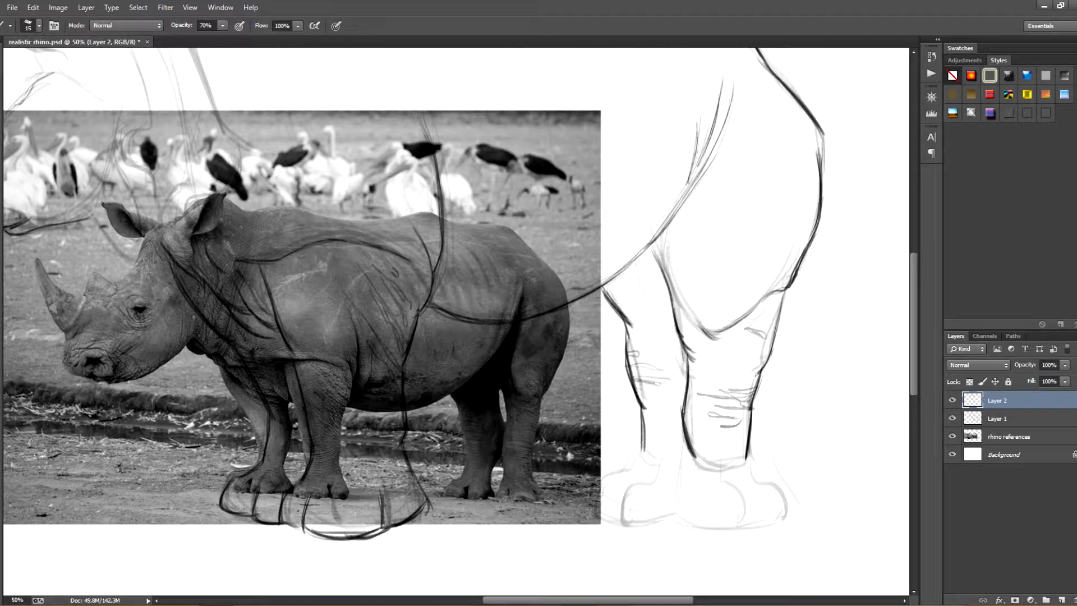
- Outline the front of the far hind foot and redraw the front edge of the near hind foot
left_click_drag(643, 442, 633, 474)
mouse_move(634, 477)
left_mouse_down()
mouse_move(663, 467)
mouse_move(631, 470)
mouse_move(614, 500)
left_mouse_up()
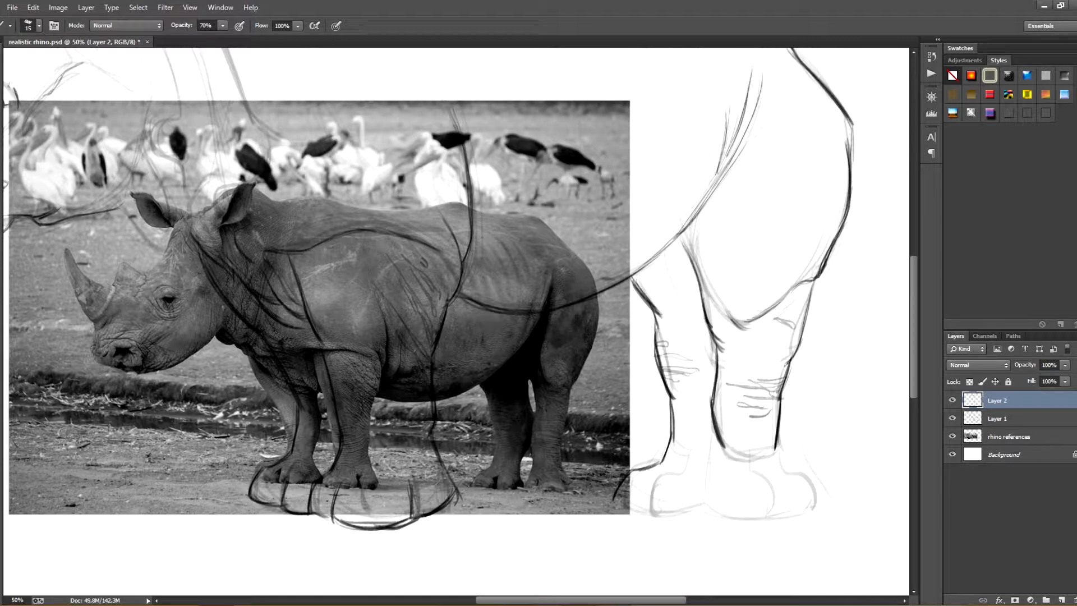
left_click_drag(717, 423, 701, 498)
left_click_drag(714, 454, 699, 508)
key("ctrl+alt+z")
key("ctrl+alt+z")
left_click_drag(716, 438, 701, 499)
left_click_drag(714, 458, 700, 508)
- Draw the rear edge of the near hind foot and the toe divisions and soles of both hind feet
mouse_move(777, 439)
left_mouse_down()
mouse_move(785, 470)
mouse_move(801, 477)
left_mouse_up()
left_click_drag(798, 472, 814, 509)
left_click_drag(728, 481, 724, 513)
mouse_move(721, 515)
left_mouse_down()
mouse_move(774, 524)
mouse_move(812, 506)
mouse_move(721, 516)
left_mouse_up()
mouse_move(668, 470)
left_mouse_down()
mouse_move(650, 500)
mouse_move(701, 516)
left_mouse_up()
mouse_move(641, 501)
left_mouse_down()
mouse_move(617, 509)
mouse_move(638, 500)
left_mouse_up()
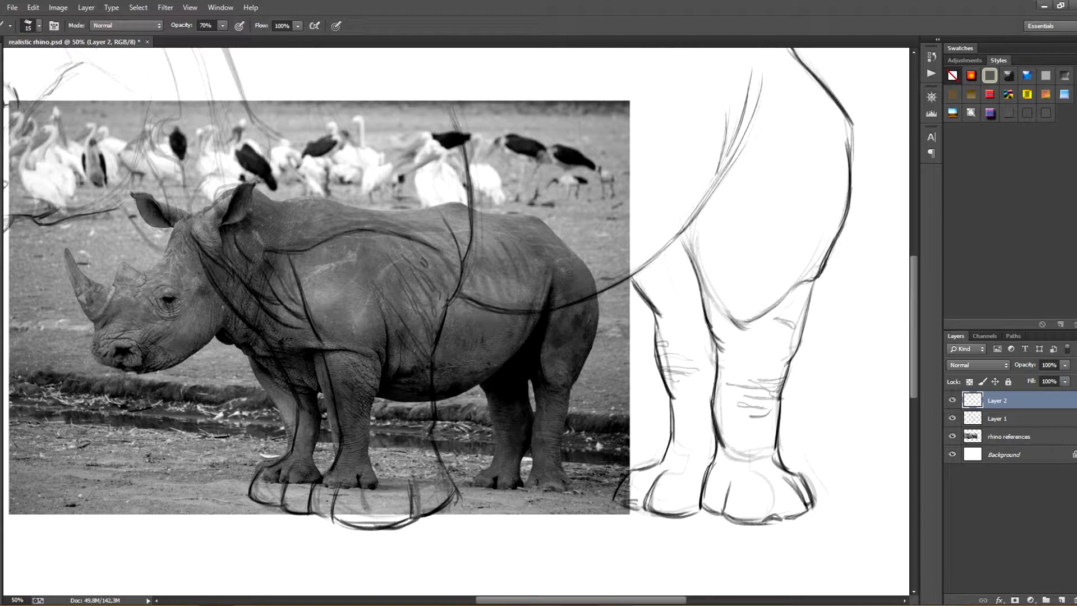
- Shift the rhino references so the head photo sits beside the drawn head, then reactivate Layer 2
mouse_move(449, 280)
left_mouse_down()
mouse_move(591, 323)
mouse_move(570, 402)
left_mouse_up()
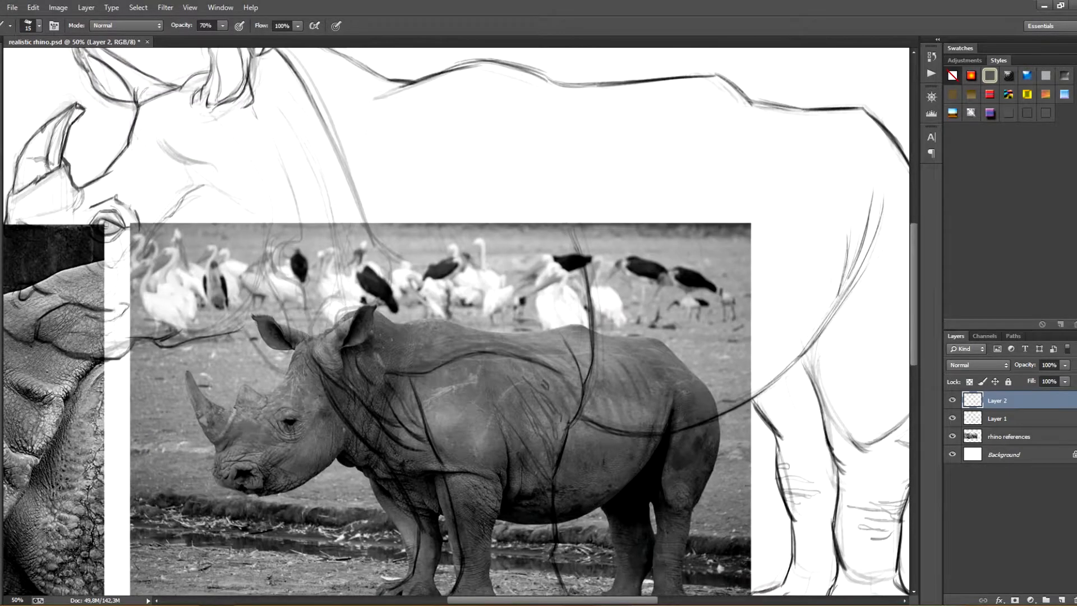
left_click(1009, 436)
key("v")
mouse_move(62, 403)
left_mouse_down()
mouse_move(819, 229)
mouse_move(894, 242)
mouse_move(879, 245)
left_mouse_up()
left_click(997, 400)
- Trace the loose skin fold hanging below the rear of the jaw with the brush
key("b")
left_click_drag(242, 331, 270, 374)
left_click_drag(249, 352, 300, 387)
left_click_drag(299, 386, 309, 354)
left_click_drag(243, 330, 267, 375)
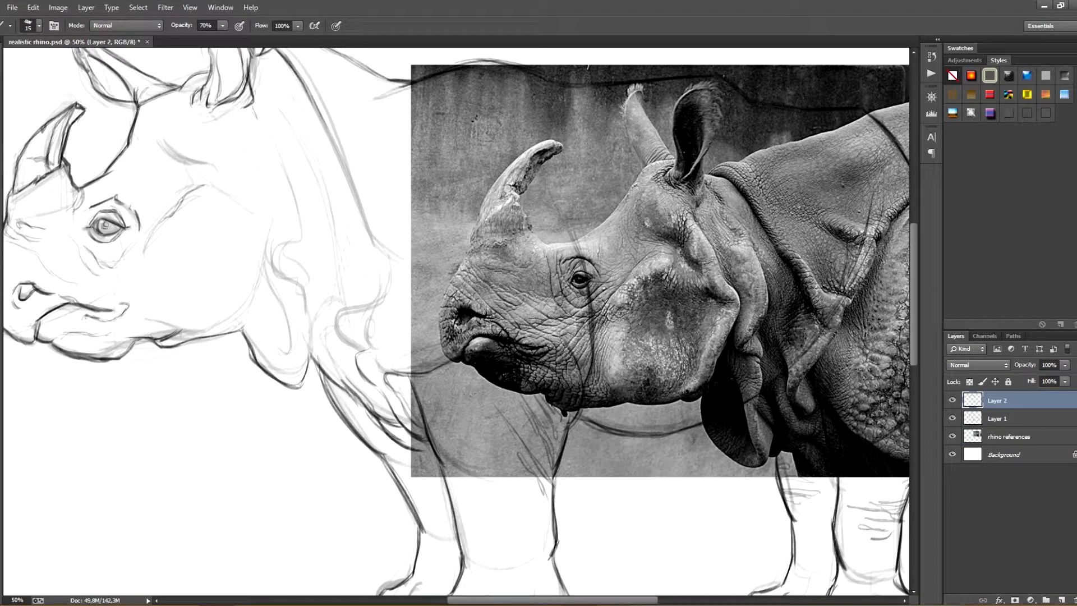
- Trace the rear contour of the cheek from the hanging fold up to the cheek's back corner
left_click_drag(241, 330, 274, 224)
left_click_drag(258, 275, 275, 238)
left_click_drag(272, 241, 296, 260)
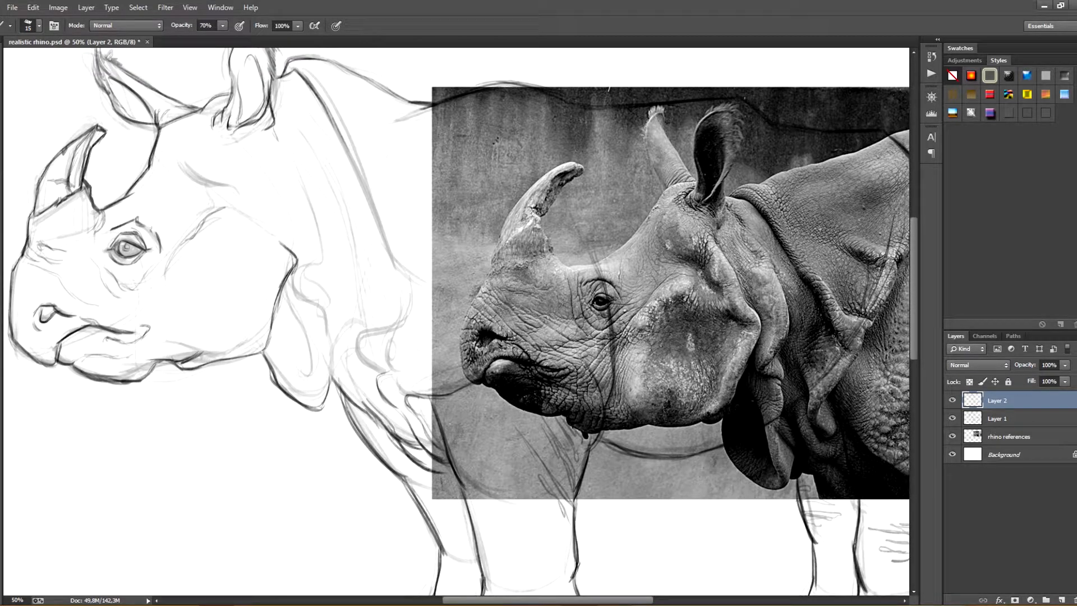
left_click_drag(239, 345, 257, 299)
- Draw the crease between the eye and near ear and the fold running from the ear base behind the cheek
left_click_drag(180, 166, 256, 212)
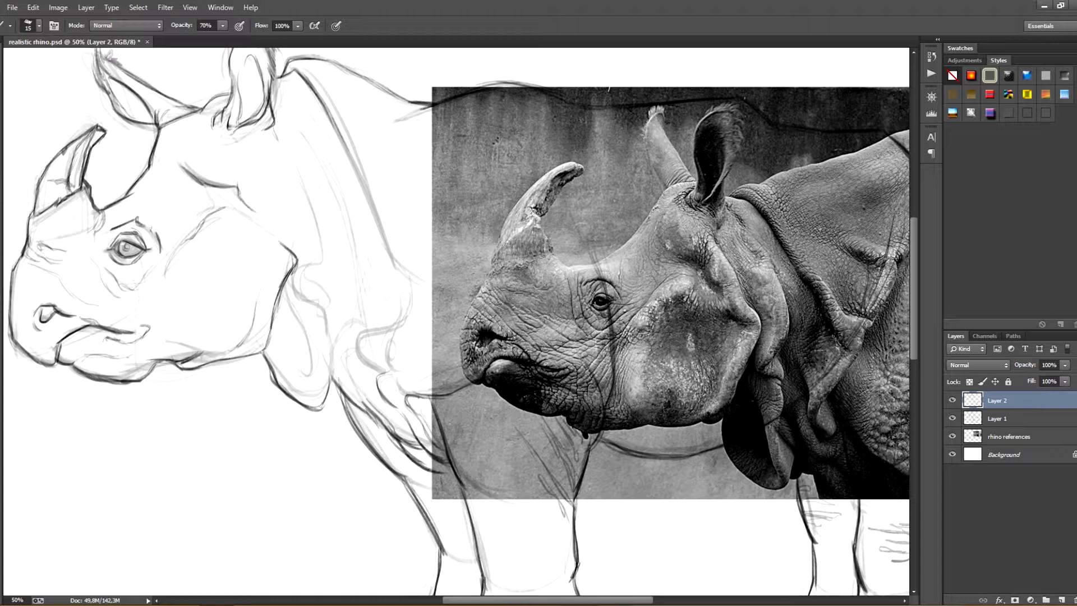
left_click_drag(203, 185, 213, 203)
left_click_drag(242, 145, 298, 255)
left_click_drag(337, 392, 327, 403)
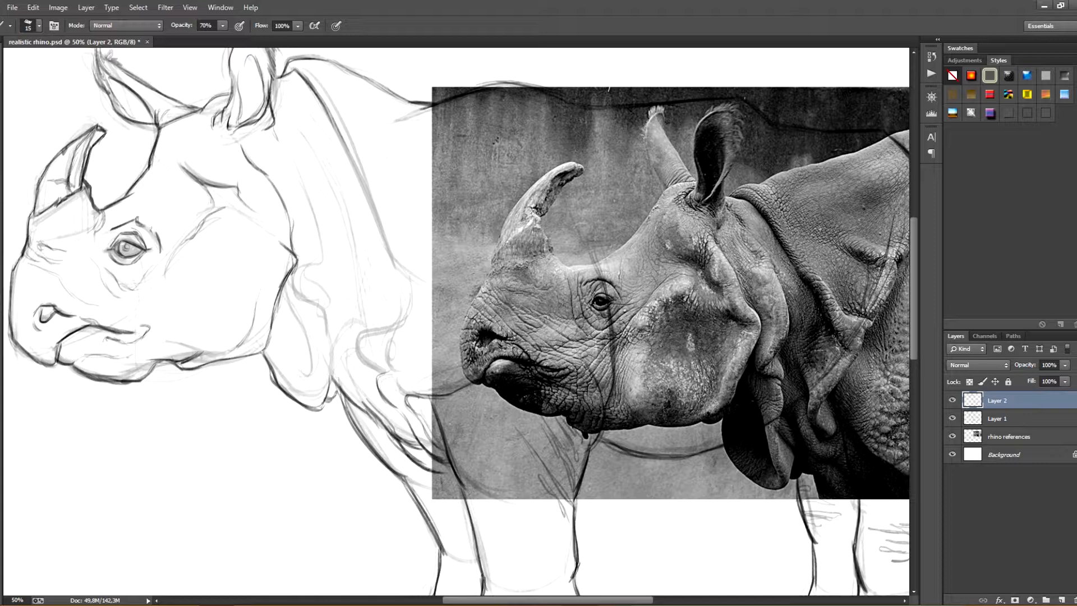
left_click_drag(255, 233, 273, 257)
left_click_drag(237, 211, 254, 223)
- Trace the long neck folds behind the cheek and the curled skin folds at the base of the neck
mouse_move(302, 163)
left_mouse_down()
mouse_move(337, 252)
mouse_move(313, 286)
mouse_move(331, 314)
left_mouse_up()
mouse_move(292, 268)
left_mouse_down()
mouse_move(292, 292)
mouse_move(327, 321)
mouse_move(329, 280)
mouse_move(303, 326)
mouse_move(317, 396)
mouse_move(312, 359)
left_mouse_up()
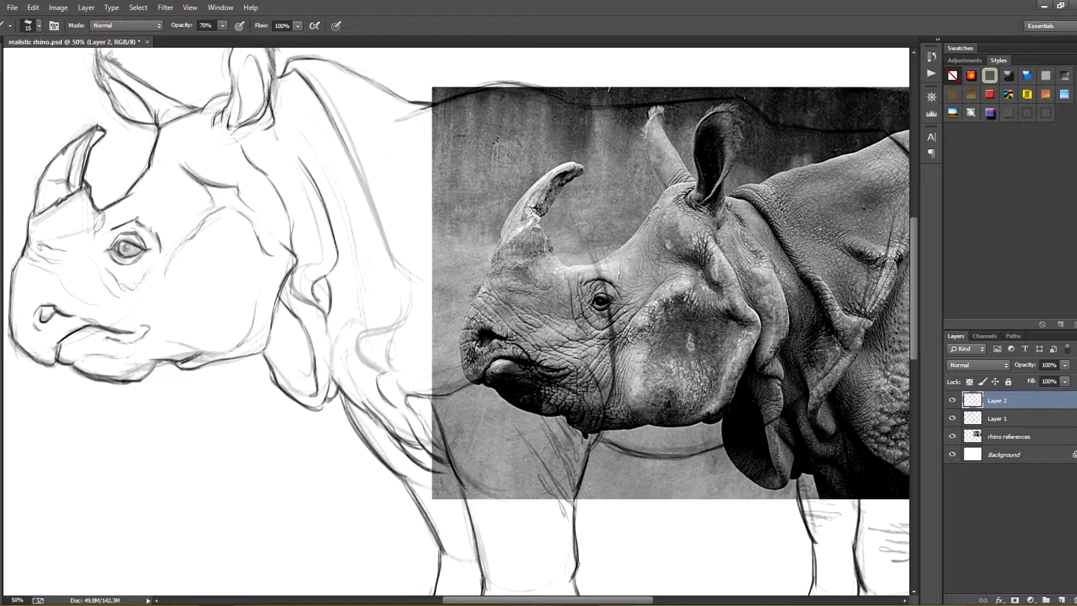
left_click_drag(338, 304, 326, 364)
mouse_move(348, 287)
left_mouse_down()
mouse_move(365, 373)
mouse_move(387, 375)
mouse_move(389, 348)
mouse_move(382, 362)
mouse_move(376, 348)
mouse_move(371, 365)
left_mouse_up()
key("ctrl+alt+z")
key("ctrl+alt+z")
key("ctrl+alt+z")
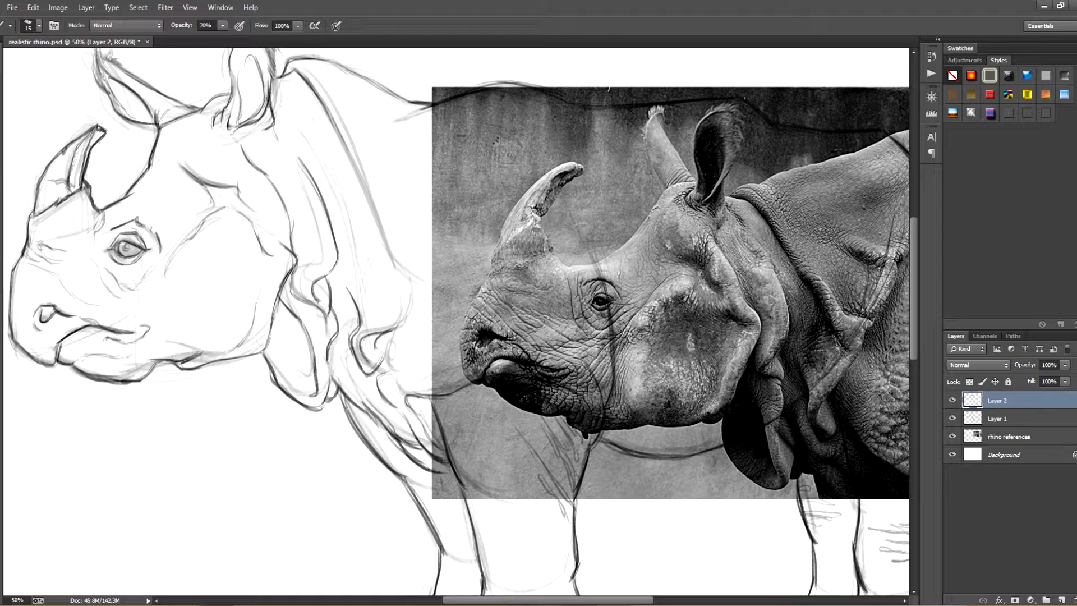
left_click_drag(404, 277, 383, 333)
- Strengthen the long edge of the shoulder fold from behind the near ear down towards the chest
left_click_drag(132, 187, 105, 206)
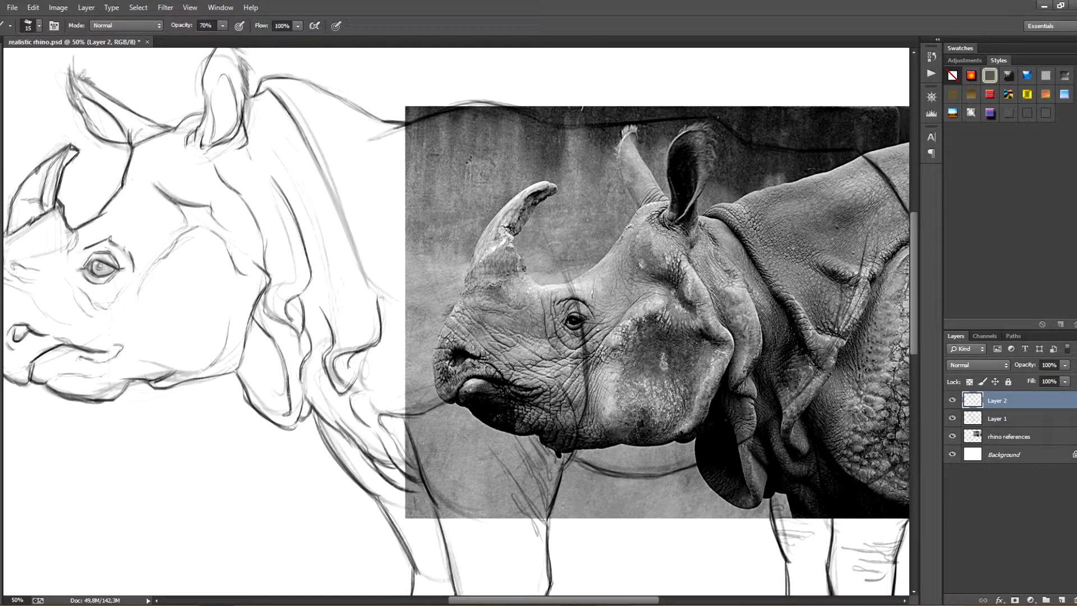
left_click_drag(321, 169, 352, 241)
mouse_move(320, 171)
left_mouse_down()
mouse_move(355, 221)
mouse_move(373, 291)
left_mouse_up()
left_click_drag(355, 244, 376, 294)
- Hide the rhino references layer and move Layer 1 and Layer 2 together down and left on the canvas
left_click(952, 436)
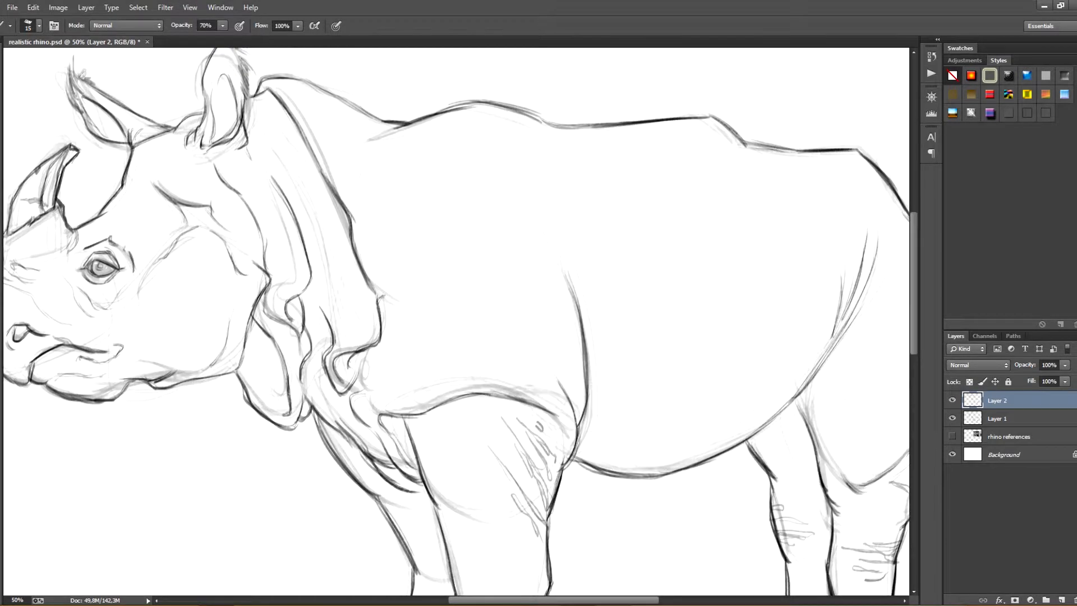
key("ctrl+minus")
key("ctrl+minus")
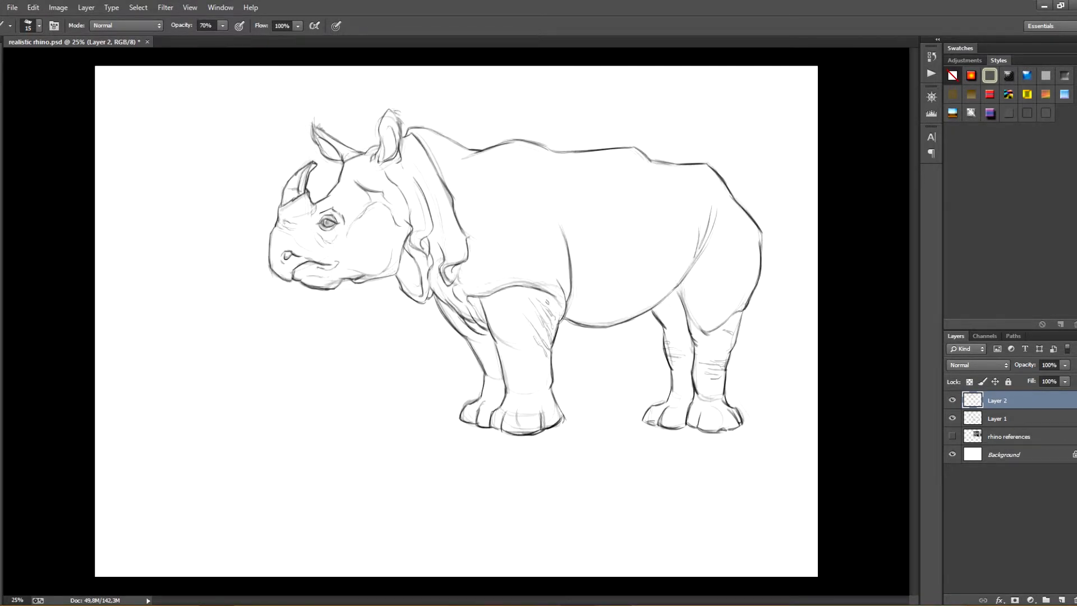
left_click(1003, 418, "shift")
key("v")
left_click_drag(515, 270, 452, 307)
left_click_drag(507, 292, 500, 294)
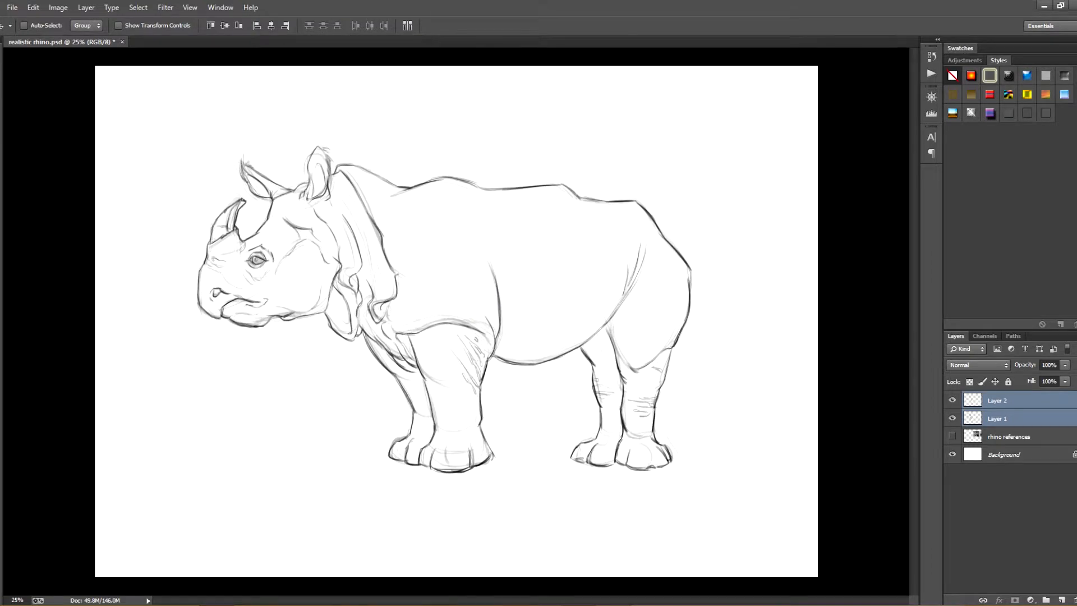
- Move the rhino references to the lower part of the canvas, hide them again and activate Layer 2
left_click(953, 435)
left_click(1008, 436)
mouse_move(713, 226)
left_mouse_down()
mouse_move(462, 348)
mouse_move(410, 435)
left_mouse_up()
left_click(952, 436)
left_click(1004, 400)
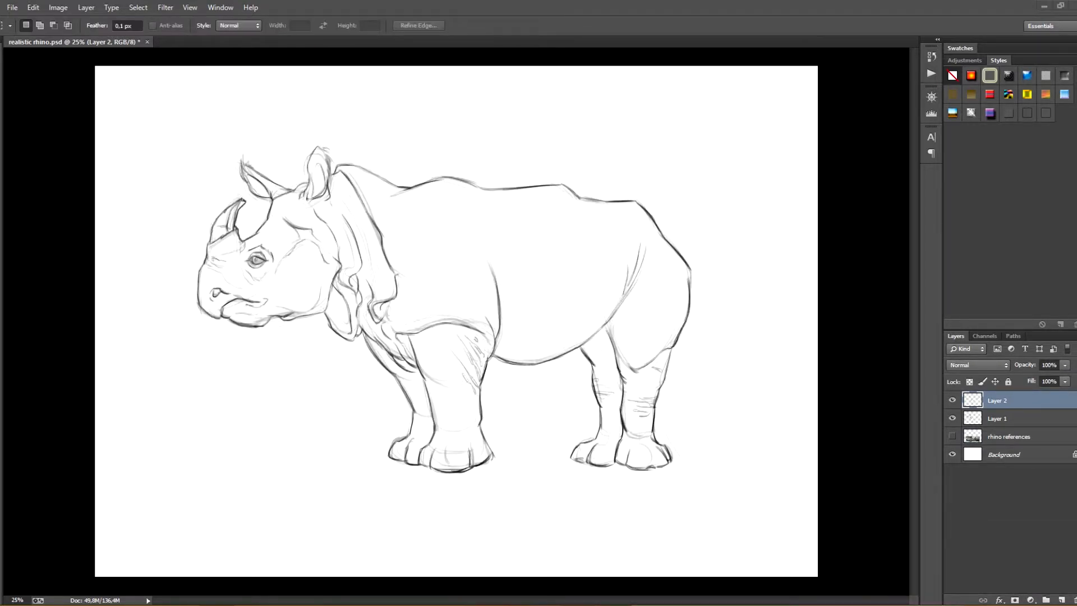
- Show the rhino references and scale them down into the lower-left corner of the canvas
left_click(952, 436)
key("ctrl+t")
key("Escape")
left_click(1016, 437)
key("ctrl+t")
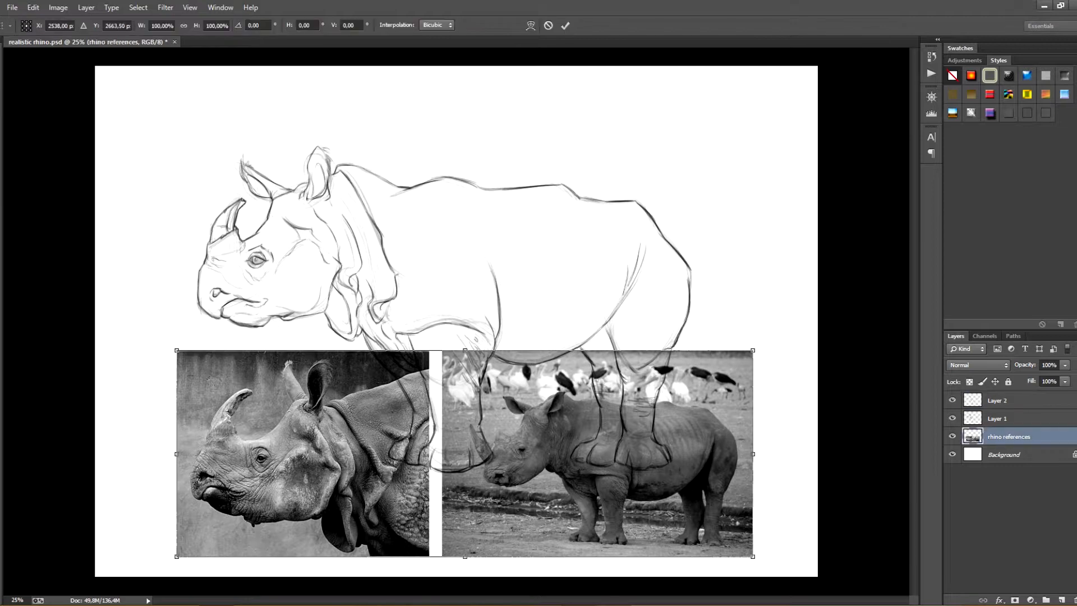
left_click_drag(753, 351, 489, 445)
left_click_drag(429, 488, 364, 495)
key("Return")
- Merge Layer 1 and Layer 2 and rename the merged layer "sketch"
left_click(1009, 419)
left_click(1010, 401, "shift")
right_click(1014, 402)
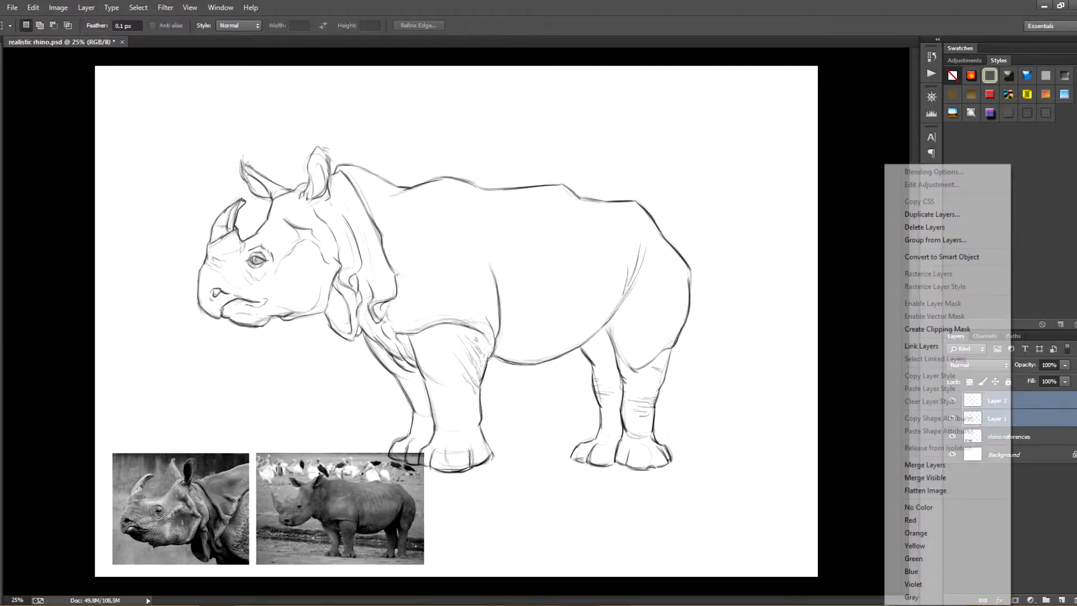
left_click(926, 464)
double_click(997, 401)
type("sketch")
key("Return")
- Move the sketch up and right so its feet clear the reference photos
key("v")
left_click_drag(504, 262, 557, 241)
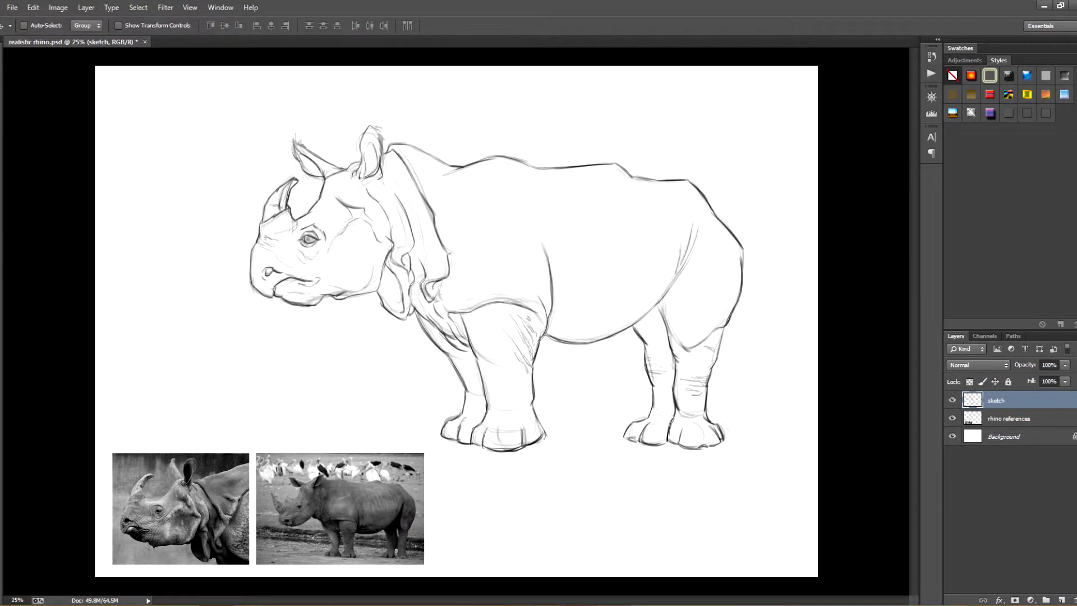
- Lower the sketch layer's opacity to fade it and add a new layer above, discarding a test brush stroke
left_click_drag(1025, 365, 993, 365)
left_click(1060, 600)
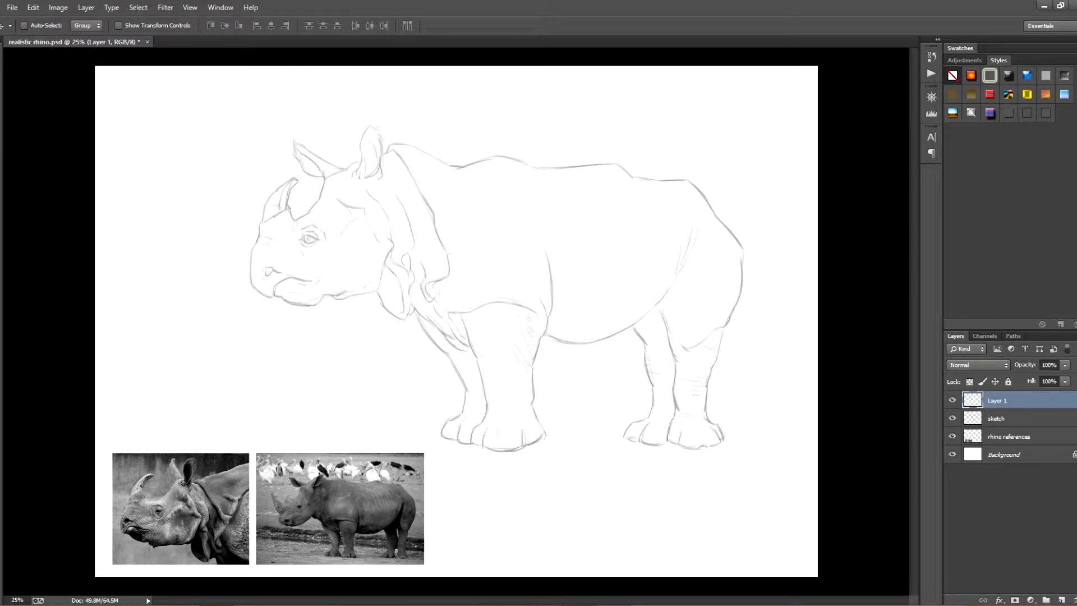
key("b")
left_click_drag(265, 336, 335, 303)
key("ctrl+z")
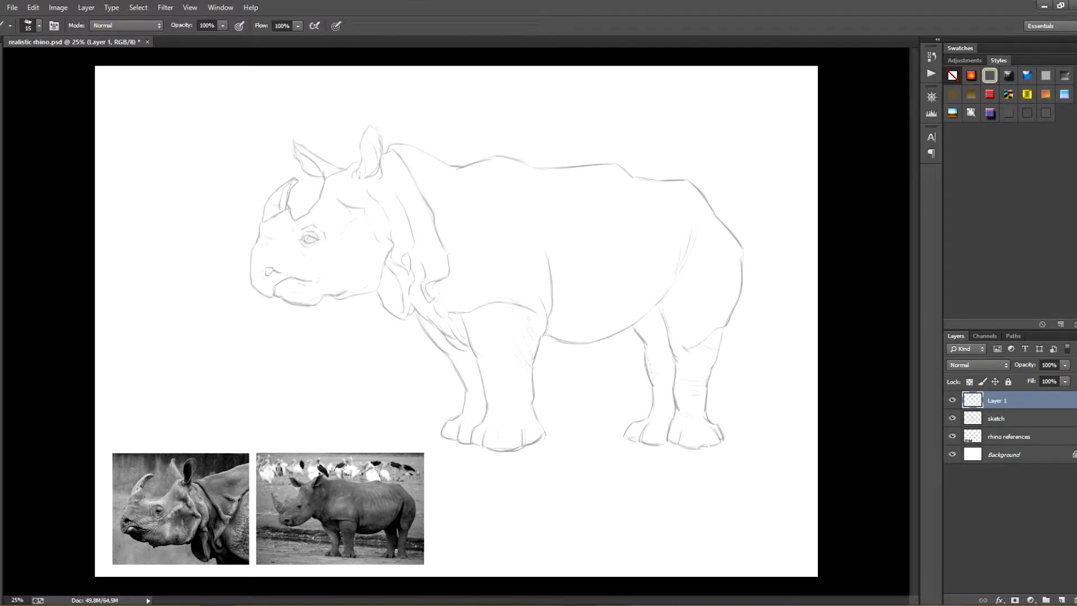
- Fade the sketch layer slightly more and draw a dark line along the rear edge of the cheek on Layer 1
key("ctrl+plus")
key("ctrl+plus")
left_click_drag(427, 504, 454, 243)
key("ctrl+minus")
left_click_drag(468, 180, 457, 211)
left_click(1009, 418)
left_click_drag(1025, 365, 1020, 365)
left_click(1010, 400)
left_click_drag(465, 185, 454, 228)
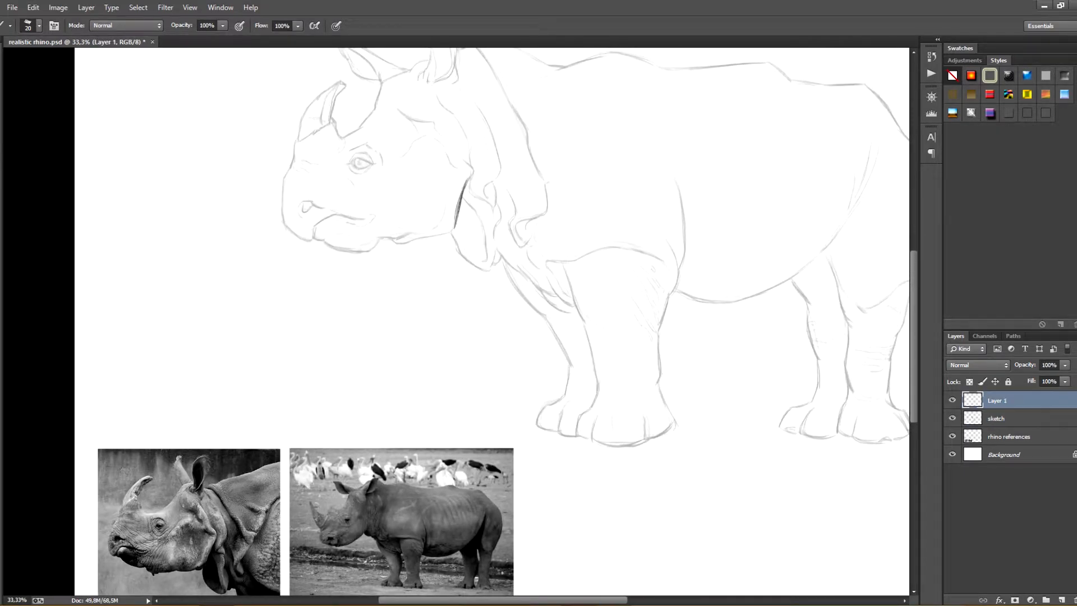
- Draw the dark outline of the snout, mouth line and lower lip on Layer 1, rotating the canvas to suit
left_click_drag(283, 182, 281, 218)
mouse_move(283, 183)
left_mouse_down()
mouse_move(282, 223)
mouse_move(416, 126)
mouse_move(426, 159)
left_mouse_up()
key("r")
key("r")
mouse_move(425, 160)
left_mouse_down()
mouse_move(371, 180)
mouse_move(304, 260)
mouse_move(320, 234)
mouse_move(335, 230)
mouse_move(348, 250)
mouse_move(364, 210)
left_mouse_up()
left_click_drag(365, 225, 368, 209)
mouse_move(370, 224)
left_mouse_down()
mouse_move(372, 209)
mouse_move(366, 240)
left_mouse_up()
left_click_drag(366, 225, 380, 240)
mouse_move(380, 226)
left_mouse_down()
mouse_move(388, 241)
mouse_move(483, 220)
left_mouse_up()
- Reinforce the cheek's rear edge and extend the chin outline towards the jaw in the rotated view
key("r")
left_click_drag(471, 183, 480, 213)
left_click_drag(475, 200, 488, 219)
key("r")
mouse_move(488, 220)
left_mouse_down()
mouse_move(398, 231)
mouse_move(421, 220)
left_mouse_up()
left_click_drag(422, 221, 410, 240)
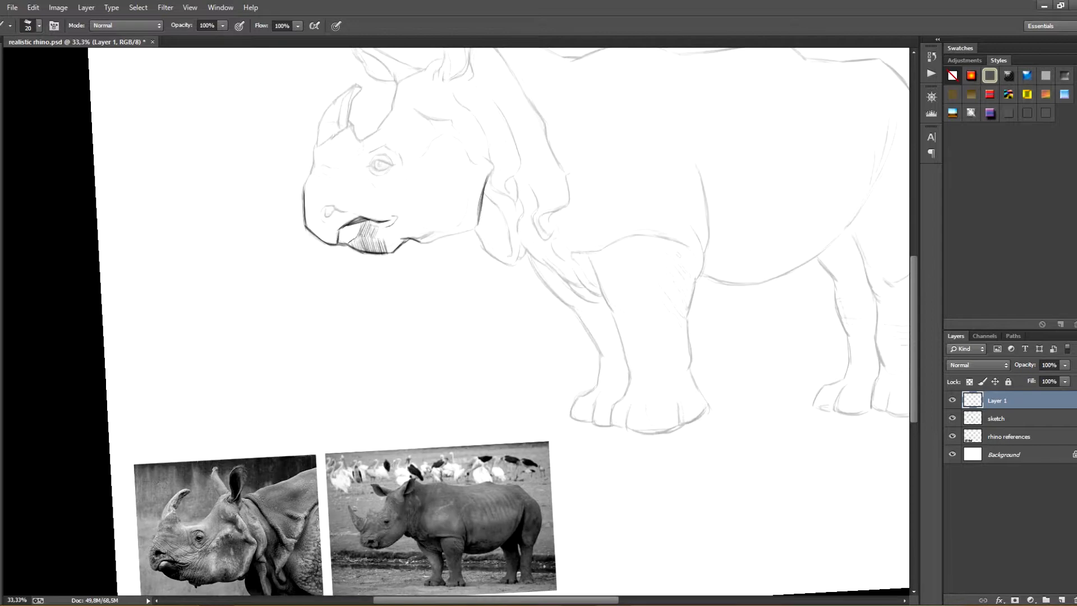
- Darken the nostril and draw the shaded underside of the jaw from the chin to the cheek
left_click_drag(324, 215, 333, 208)
left_click_drag(418, 245, 480, 224)
left_click_drag(421, 243, 465, 218)
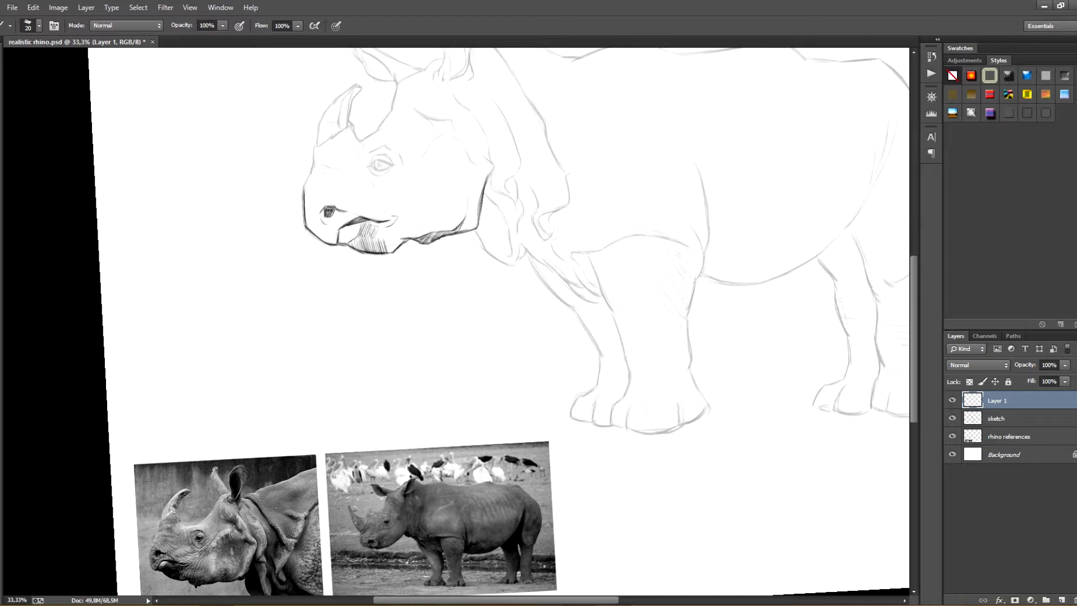
- Reinforce the dark outline of the lower lip and chin
left_click_drag(359, 242, 381, 260)
left_click_drag(371, 252, 392, 255)
mouse_move(374, 250)
left_mouse_down()
mouse_move(393, 258)
mouse_move(395, 275)
mouse_move(408, 237)
left_mouse_up()
- Outline the loose skin flap behind the jaw and fill it with dark hatching, rotating the canvas to suit
left_click_drag(511, 226, 550, 265)
key("r")
left_click_drag(531, 254, 552, 267)
mouse_move(530, 193)
left_mouse_down()
mouse_move(553, 253)
mouse_move(513, 224)
left_mouse_up()
key("r")
left_click_drag(522, 195, 524, 237)
left_click_drag(534, 210, 531, 240)
left_click_drag(540, 216, 540, 247)
left_click_drag(518, 185, 512, 222)
left_click_drag(520, 186, 517, 231)
left_click_drag(531, 198, 529, 233)
key("r")
left_click_drag(535, 224, 552, 241)
key("e")
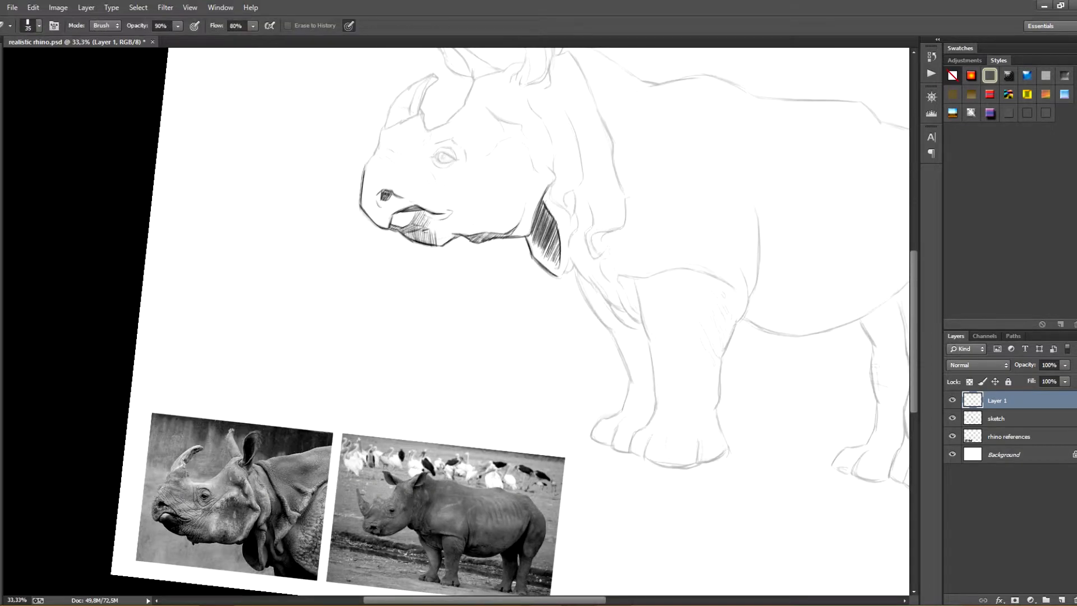
- Complete the lower outline of the neck flap and extend its hatching down to the tip
key("b")
left_click_drag(529, 233, 536, 258)
left_click_drag(536, 247, 554, 270)
left_click_drag(533, 235, 554, 260)
key("r")
mouse_move(546, 253)
left_mouse_down()
mouse_move(540, 247)
mouse_move(539, 270)
left_mouse_up()
key("e")
key("b")
key("r")
left_click_drag(539, 271, 566, 235)
mouse_move(560, 170)
left_mouse_down()
mouse_move(561, 200)
mouse_move(596, 244)
left_mouse_up()
key("r")
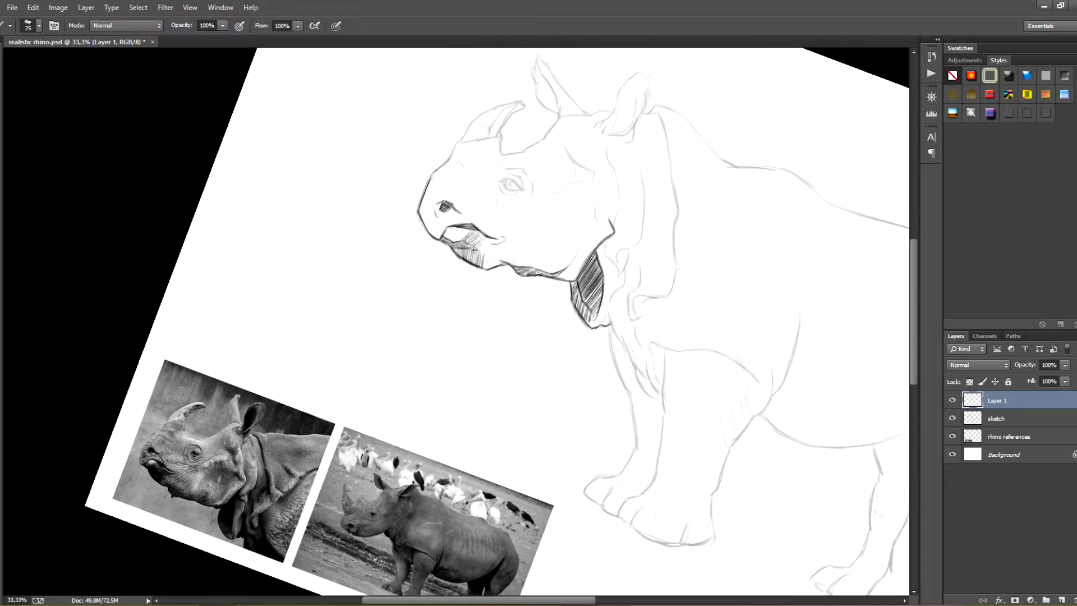
- Thicken the lines along the lower lip, the jaw's underside and the edge of the neck flap
left_click_drag(440, 239, 480, 268)
key("r")
left_click_drag(480, 268, 451, 263)
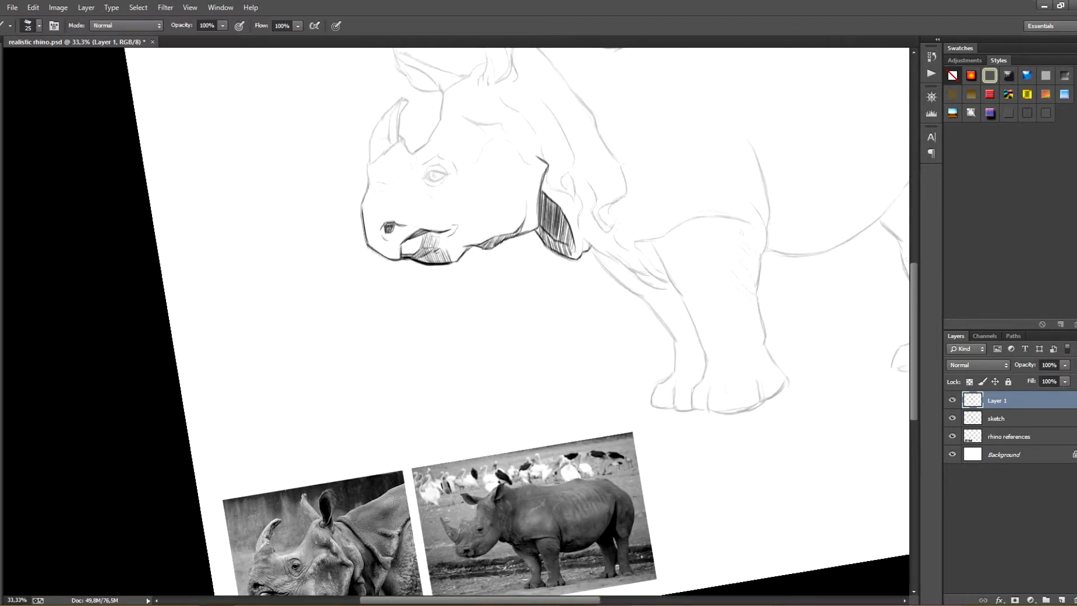
scroll(522, 320, "down", 2)
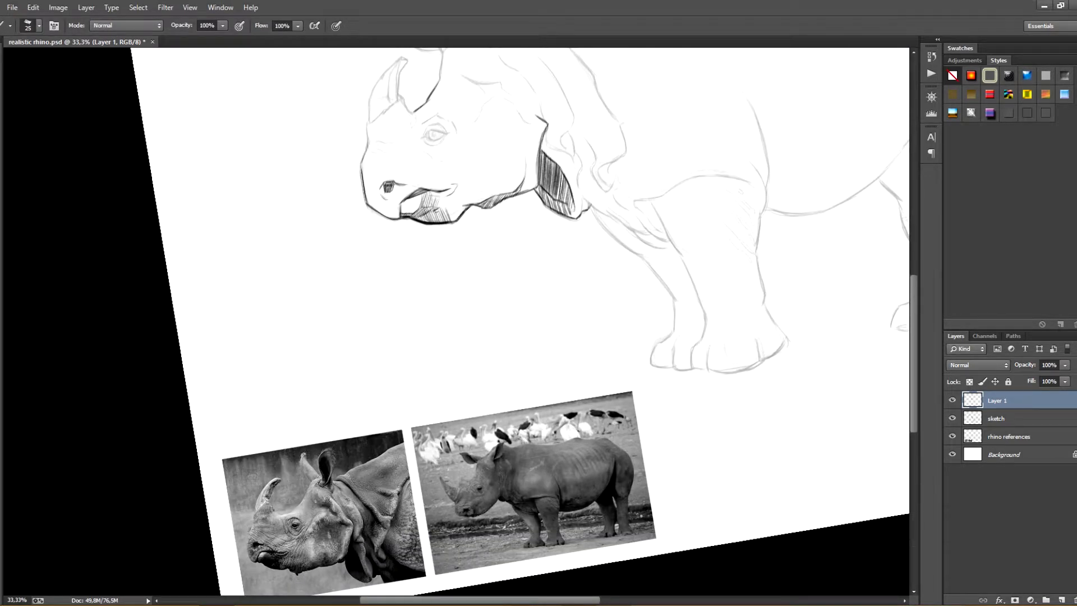
left_click_drag(504, 198, 536, 188)
mouse_move(507, 197)
left_mouse_down()
mouse_move(549, 179)
mouse_move(545, 207)
left_mouse_up()
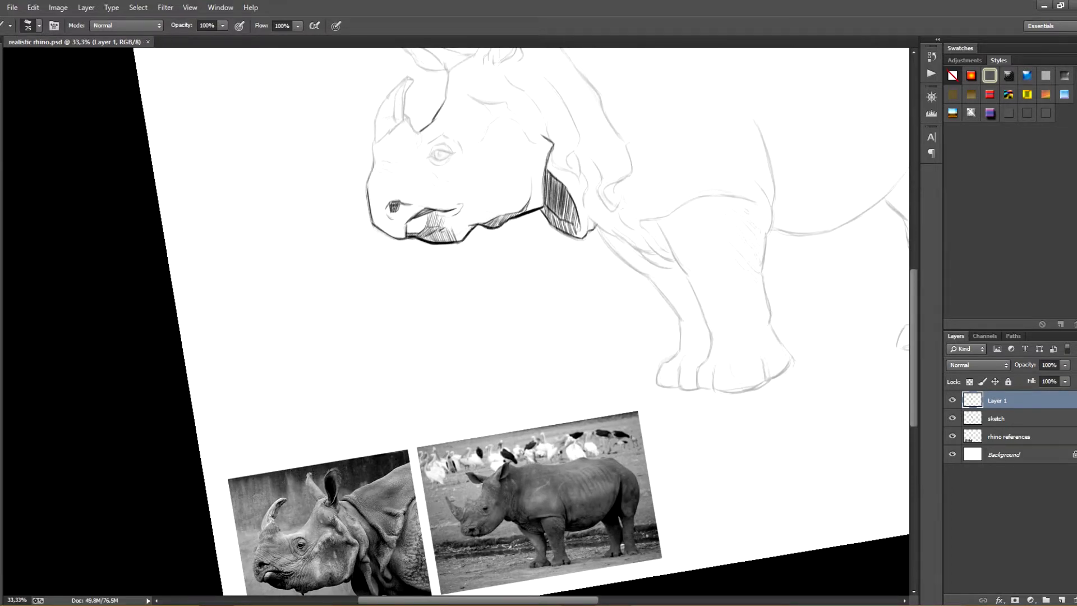
- Darken the shading around the mouth and draw the eye with a solid black pupil
mouse_move(420, 238)
left_mouse_down()
mouse_move(438, 226)
mouse_move(427, 228)
left_mouse_up()
mouse_move(438, 211)
left_mouse_down()
mouse_move(431, 228)
mouse_move(450, 211)
left_mouse_up()
left_click_drag(446, 224, 456, 224)
left_click_drag(443, 154, 457, 156)
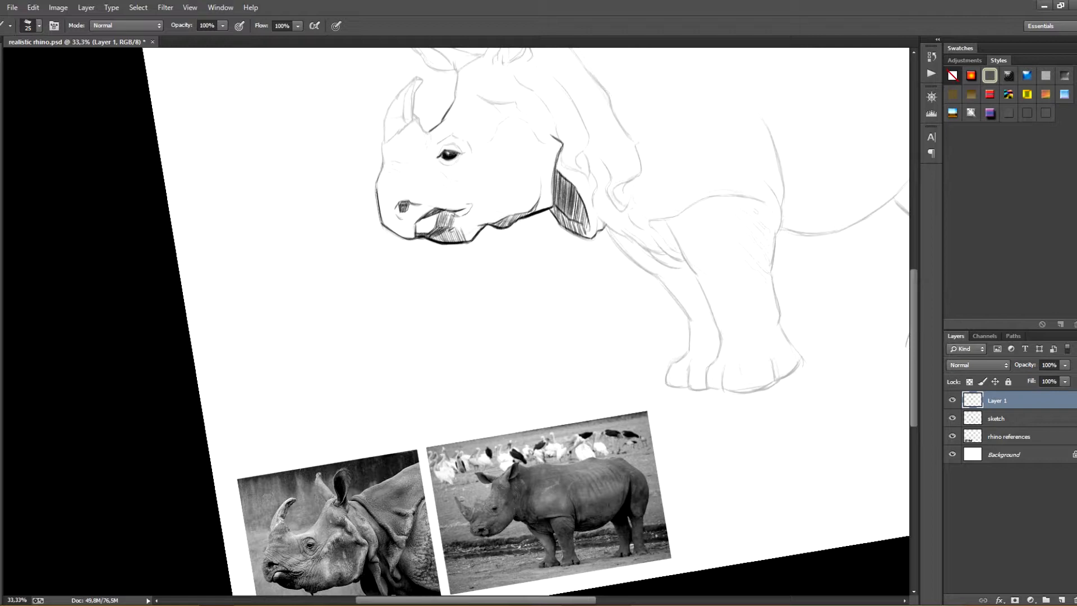
- Outline the horn and upper snout, and draw the upper eyelid with the skin folds around the eye
mouse_move(494, 235)
left_mouse_down()
mouse_move(480, 216)
mouse_move(480, 265)
mouse_move(517, 335)
mouse_move(489, 277)
left_mouse_up()
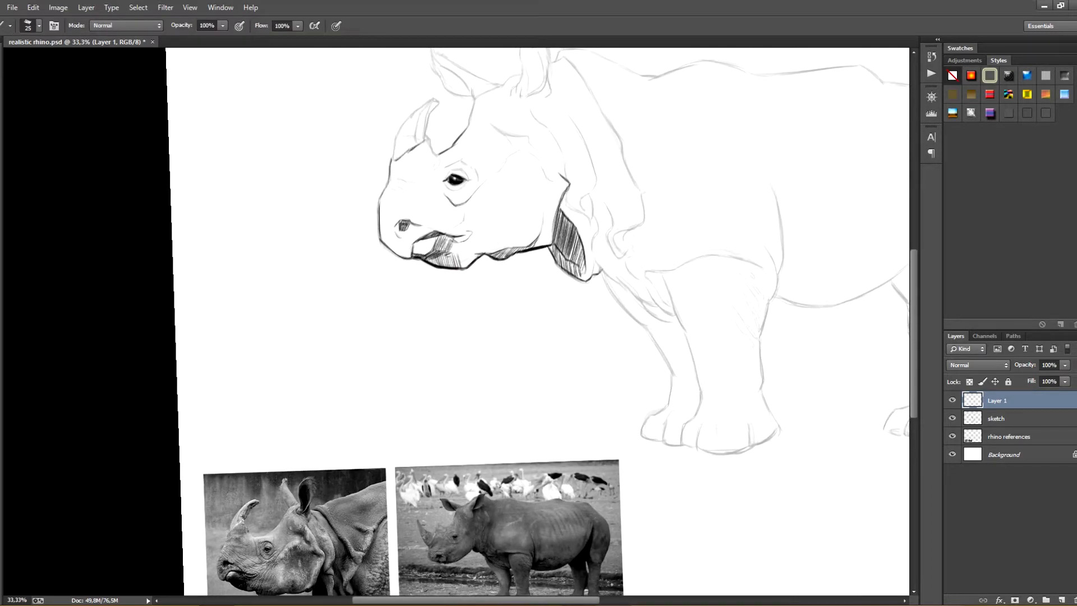
mouse_move(397, 138)
left_mouse_down()
mouse_move(392, 160)
mouse_move(412, 114)
mouse_move(438, 99)
mouse_move(429, 144)
left_mouse_up()
left_click_drag(448, 171, 476, 169)
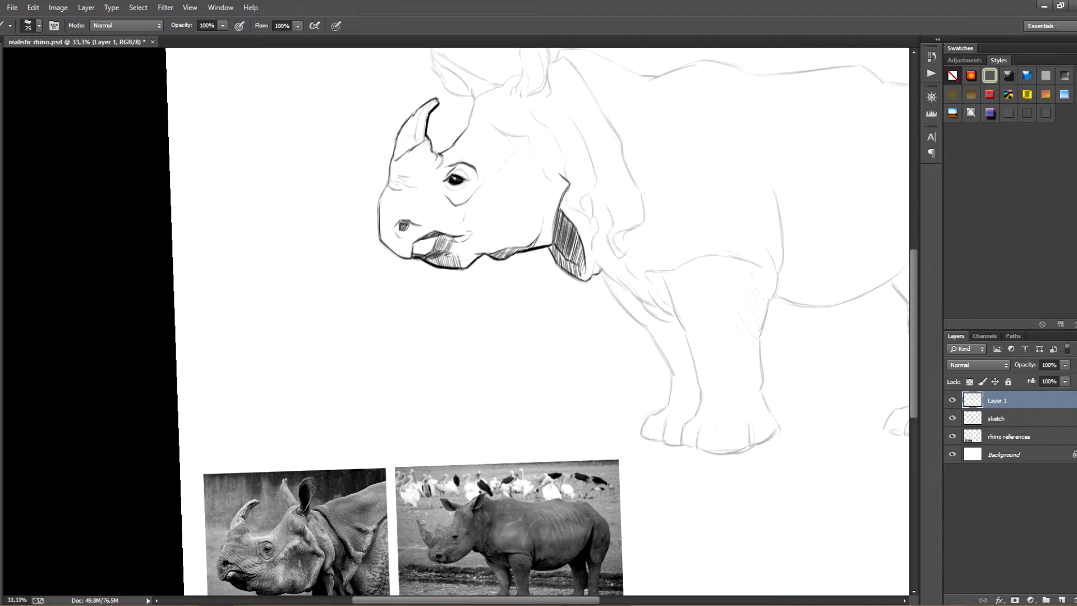
- Darken the upper edge of the nostril and fill the upper part of the neck flap with black
left_click_drag(230, 496, 218, 495)
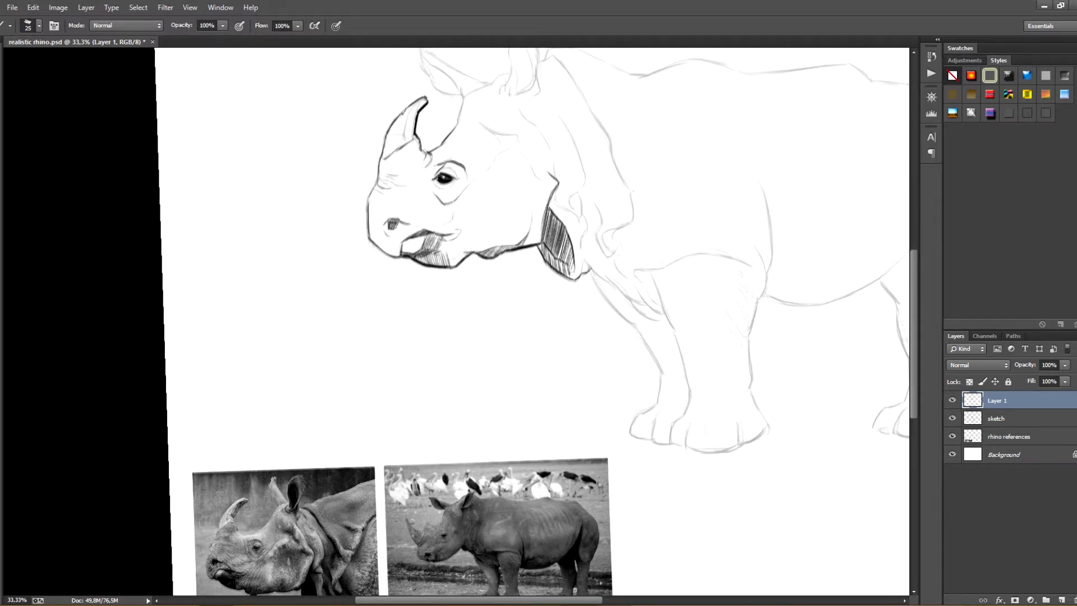
left_click_drag(392, 225, 393, 220)
left_click_drag(389, 217, 397, 216)
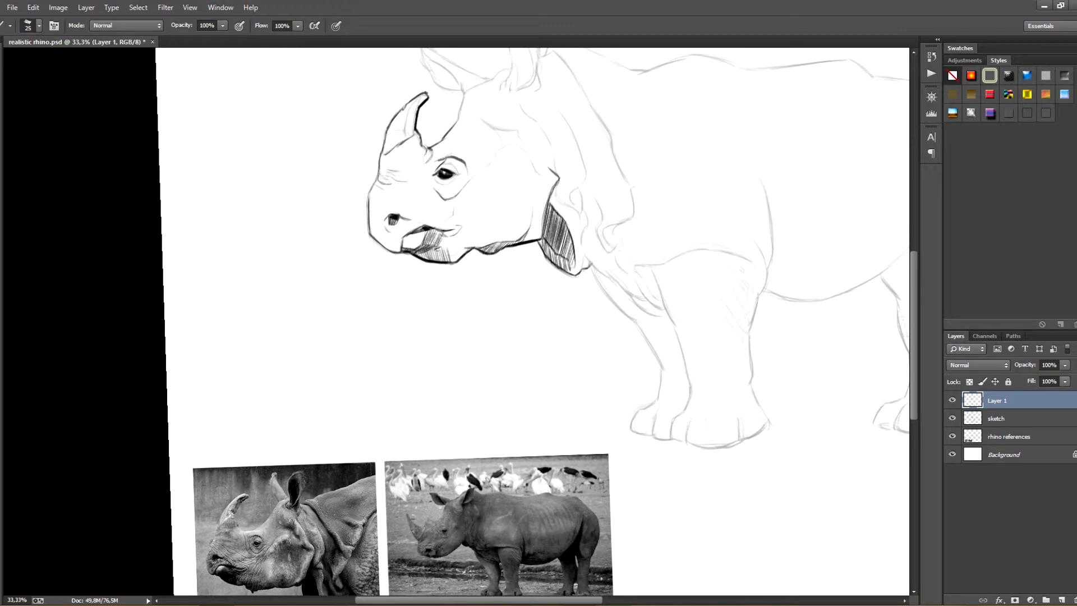
mouse_move(555, 224)
left_mouse_down()
mouse_move(535, 220)
mouse_move(544, 226)
mouse_move(530, 201)
mouse_move(549, 224)
left_mouse_up()
mouse_move(547, 221)
left_mouse_down()
mouse_move(527, 162)
mouse_move(562, 225)
left_mouse_up()
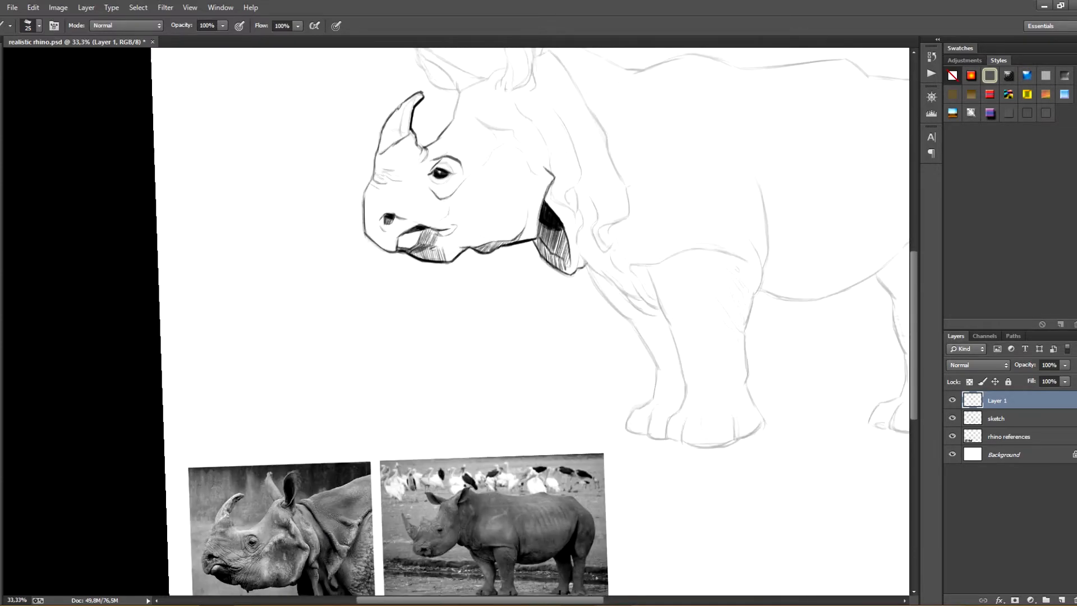
- Draw the far ear with its tip hair and hatched interior, and add the crease at the top of the cheek
mouse_move(522, 159)
left_mouse_down()
mouse_move(538, 173)
mouse_move(511, 146)
mouse_move(432, 184)
left_mouse_up()
left_click_drag(215, 491, 202, 453)
mouse_move(387, 112)
left_mouse_down()
mouse_move(409, 106)
mouse_move(388, 145)
left_mouse_up()
left_click_drag(378, 91, 406, 109)
left_click_drag(419, 116, 439, 125)
mouse_move(371, 92)
left_mouse_down()
mouse_move(386, 89)
mouse_move(392, 130)
left_mouse_up()
left_click_drag(376, 101, 404, 133)
left_click_drag(561, 225, 421, 183)
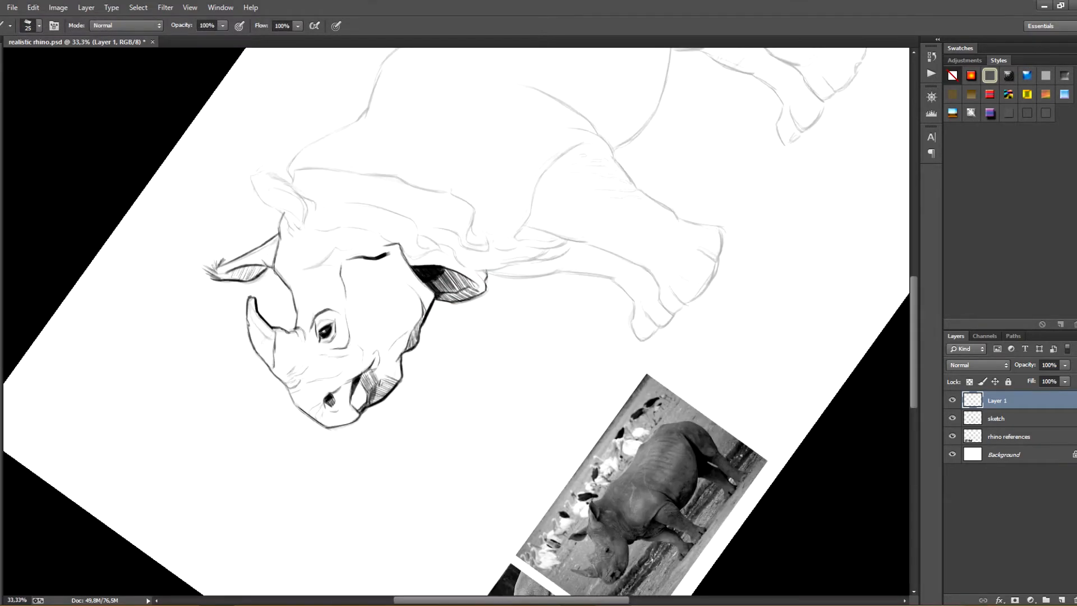
left_click_drag(237, 266, 264, 277)
left_click_drag(345, 264, 503, 203)
left_click_drag(538, 236, 490, 208)
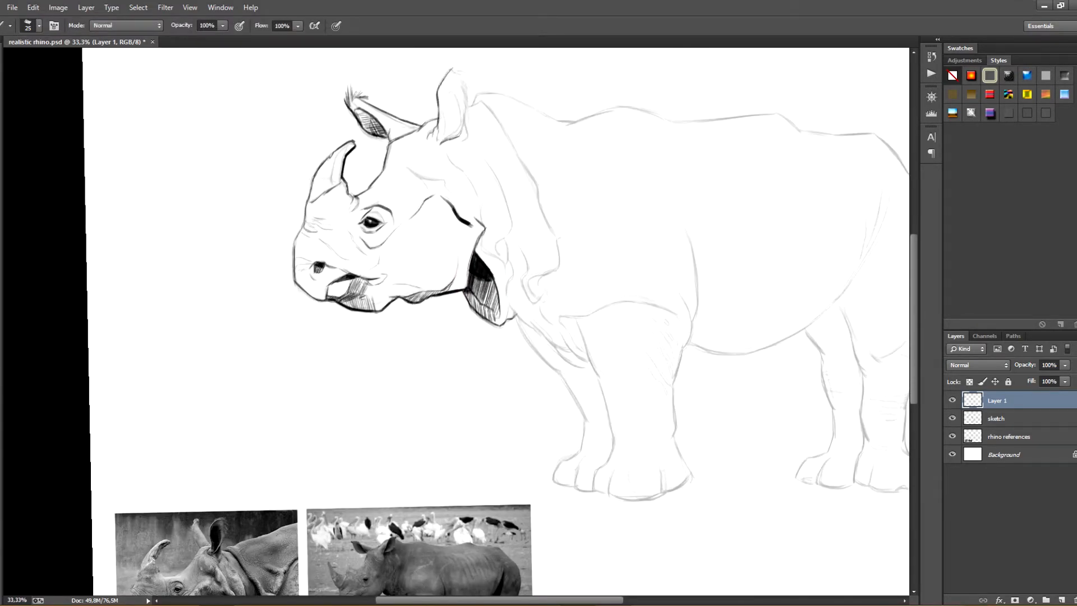
- Outline the near ear and add its hatched interior, tip hair and dark base
left_click_drag(453, 70, 470, 83)
left_click_drag(463, 83, 472, 108)
left_click_drag(469, 92, 465, 120)
mouse_move(561, 224)
left_mouse_down()
mouse_move(594, 287)
mouse_move(552, 215)
left_mouse_up()
mouse_move(428, 102)
left_mouse_down()
mouse_move(434, 135)
mouse_move(423, 132)
left_mouse_up()
left_click_drag(429, 87, 440, 108)
left_click_drag(561, 224, 570, 235)
left_click_drag(469, 122, 463, 141)
left_click_drag(505, 314, 461, 217)
left_click_drag(561, 224, 472, 180)
left_click_drag(392, 252, 460, 338)
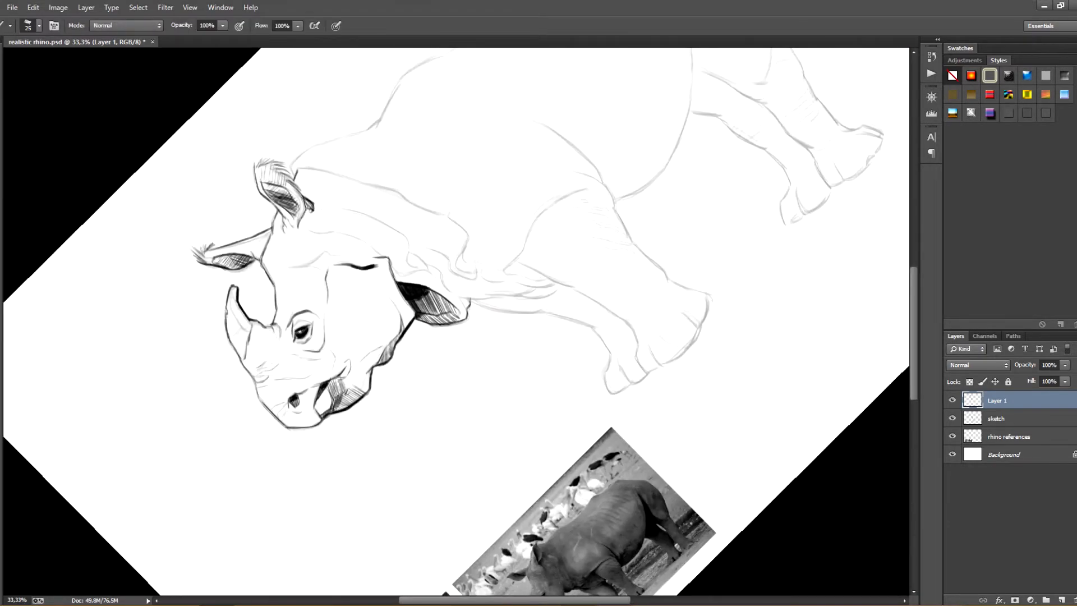
- Draw the top of the neck behind the near ear and the thick fold line running down towards the shoulder
left_click_drag(472, 180, 406, 189)
left_click_drag(254, 222, 303, 175)
left_click_drag(406, 189, 567, 231)
left_click_drag(467, 108, 522, 236)
key("e")
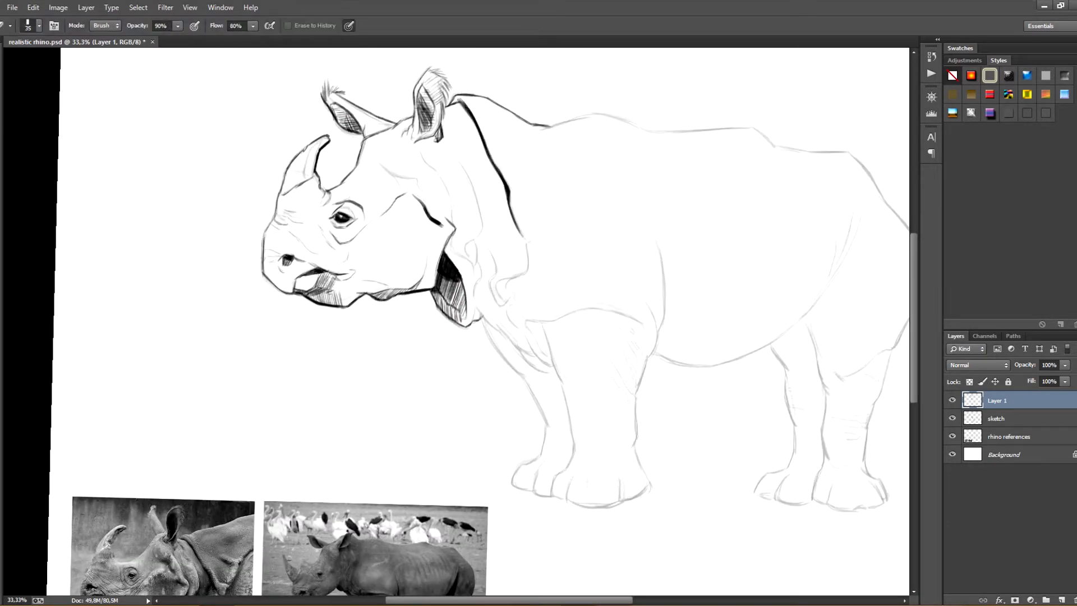
key("b")
- Draw the dark chest outline below the neck flap, the fold above it and the far foreleg's front edge
mouse_move(527, 303)
left_mouse_down()
mouse_move(451, 255)
mouse_move(437, 233)
left_mouse_up()
left_click_drag(422, 140, 461, 185)
left_click_drag(393, 249, 433, 306)
left_click_drag(443, 315, 433, 302)
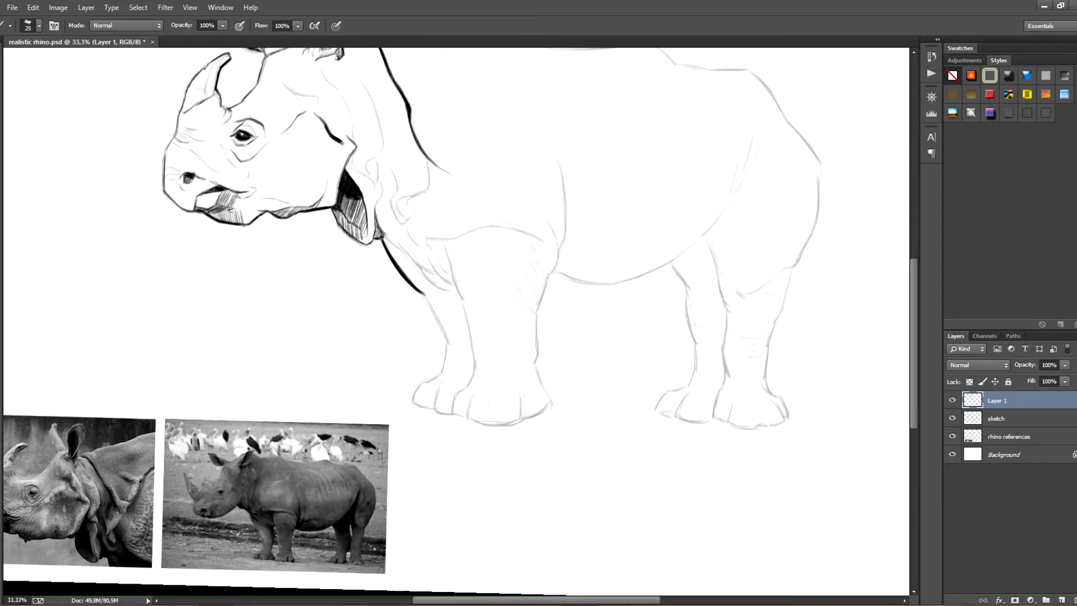
left_click_drag(385, 234, 456, 283)
left_click_drag(448, 292, 442, 305)
left_click_drag(417, 309, 441, 355)
key("ctrl+z")
left_click_drag(466, 381, 470, 381)
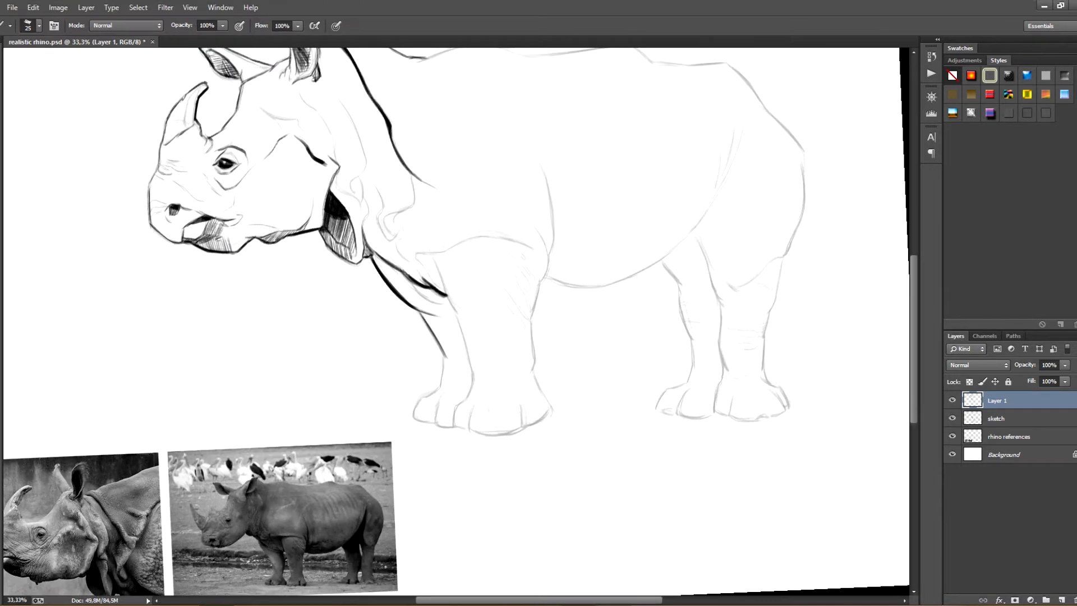
- Draw the arched line at the top of the near foreleg and hatch the pocket between chest and leg
left_click_drag(431, 250, 451, 303)
left_click_drag(457, 382, 464, 381)
left_click_drag(449, 314, 469, 258)
mouse_move(432, 203)
left_mouse_down()
mouse_move(501, 177)
mouse_move(547, 185)
left_mouse_up()
left_click_drag(546, 191, 561, 201)
left_click_drag(445, 202, 466, 225)
left_click_drag(483, 258, 436, 251)
left_click_drag(386, 209, 418, 228)
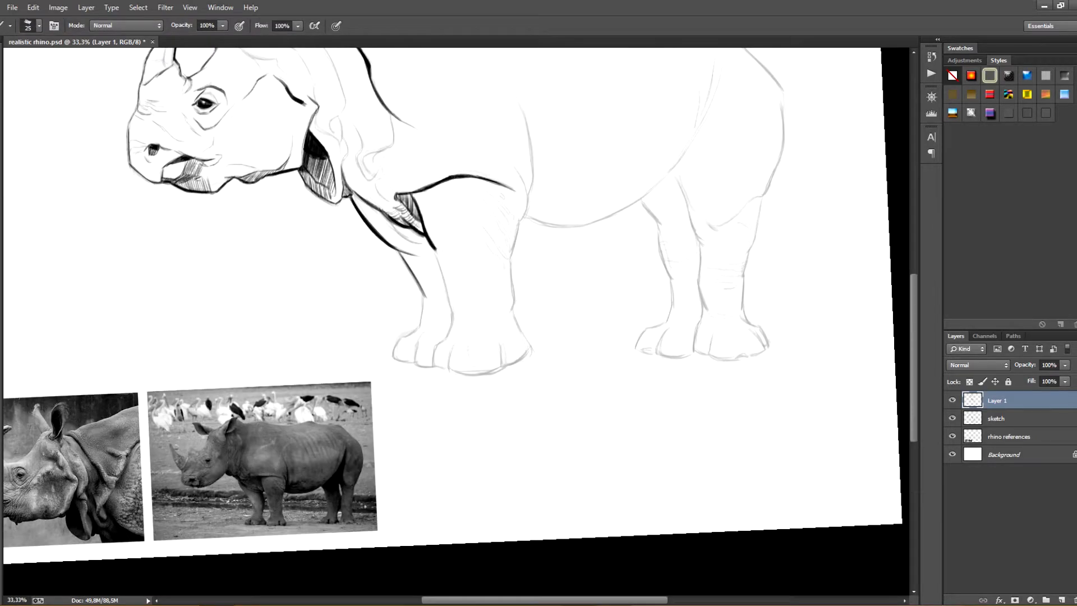
- Draw the near foreleg's front edge and the curved line behind the shoulder, rotating the canvas to suit
left_click_drag(477, 314, 438, 273)
left_click_drag(397, 206, 430, 226)
left_click_drag(437, 269, 463, 317)
key("r")
mouse_move(400, 288)
left_mouse_down()
mouse_move(520, 311)
mouse_move(418, 348)
left_mouse_up()
left_click_drag(439, 364, 428, 403)
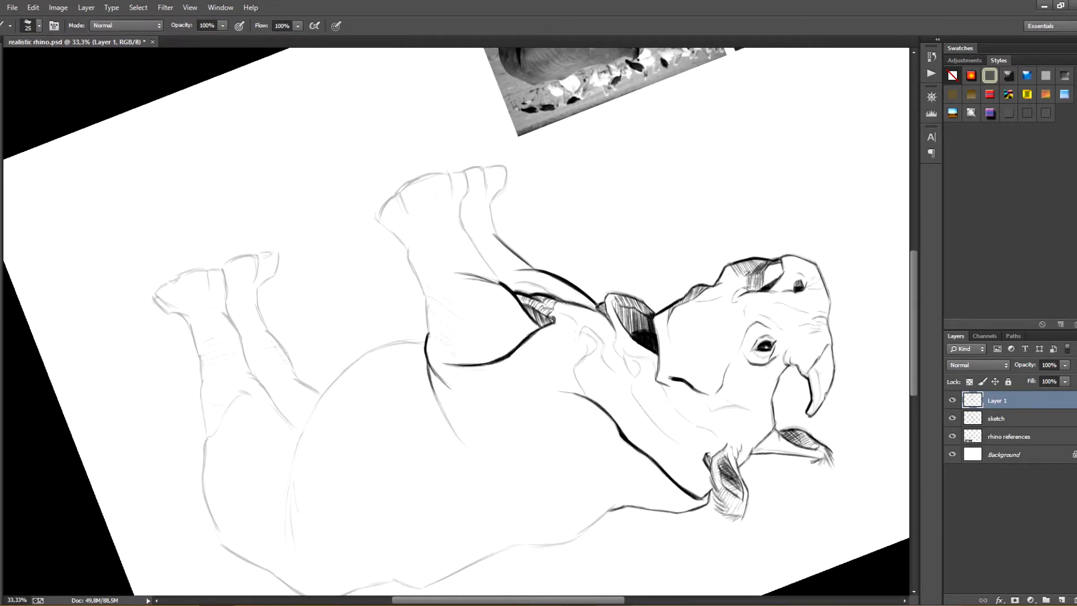
key("Escape")
mouse_move(393, 336)
left_mouse_down()
mouse_move(509, 291)
mouse_move(531, 359)
left_mouse_up()
left_click_drag(427, 236, 488, 257)
left_click_drag(469, 97, 494, 171)
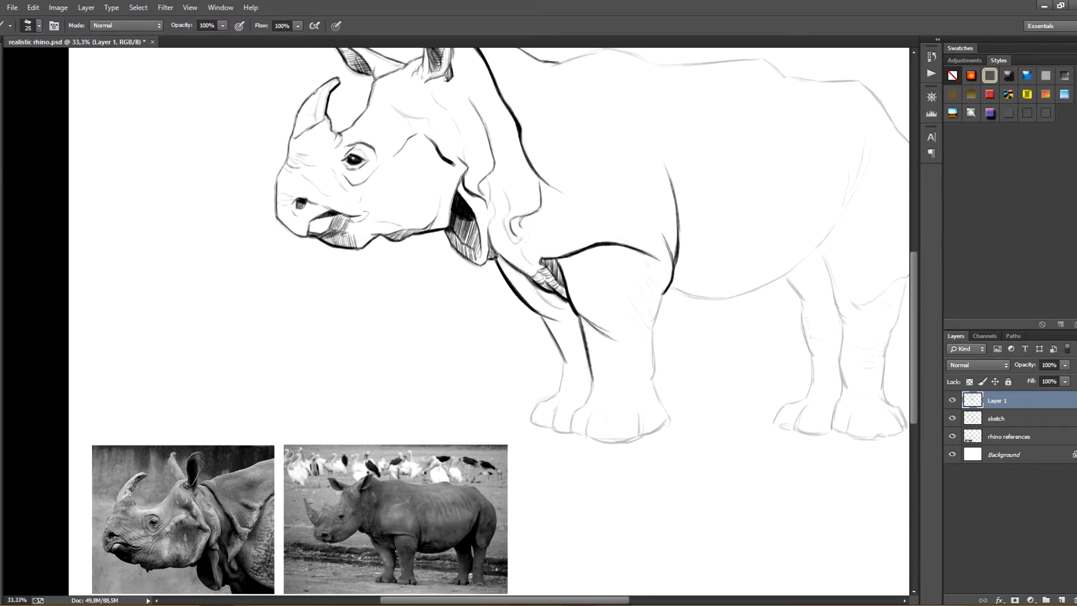
- Draw the wavy skin folds of the neck between the cheek and the shoulder
left_click_drag(467, 195, 483, 209)
key("r")
mouse_move(561, 337)
left_mouse_down()
mouse_move(549, 270)
mouse_move(558, 349)
left_mouse_up()
left_click_drag(483, 184, 475, 199)
mouse_move(449, 280)
left_mouse_down()
mouse_move(449, 314)
mouse_move(447, 277)
left_mouse_up()
left_click_drag(499, 194, 496, 222)
left_click_drag(483, 178, 499, 204)
mouse_move(481, 171)
left_mouse_down()
mouse_move(499, 194)
mouse_move(497, 223)
left_mouse_up()
mouse_move(487, 213)
left_mouse_down()
mouse_move(480, 238)
mouse_move(498, 254)
left_mouse_up()
left_click_drag(493, 233, 512, 267)
- Hatch the shadowed areas between the neck folds with a slightly larger brush
key("e")
left_click_drag(511, 249, 513, 277)
key("b")
key("bracketright")
left_click_drag(505, 216, 514, 245)
mouse_move(504, 143)
left_mouse_down()
mouse_move(489, 177)
mouse_move(504, 202)
left_mouse_up()
mouse_move(505, 253)
left_mouse_down()
mouse_move(467, 212)
mouse_move(507, 233)
left_mouse_up()
- Outline the lower forelegs and both front feet with their toes, rotating the canvas to suit
left_click_drag(526, 297, 521, 329)
key("r")
mouse_move(527, 331)
left_mouse_down()
mouse_move(528, 315)
mouse_move(499, 352)
left_mouse_up()
key("r")
mouse_move(499, 352)
left_mouse_down()
mouse_move(447, 373)
mouse_move(467, 378)
left_mouse_up()
mouse_move(467, 378)
left_mouse_down()
mouse_move(487, 421)
mouse_move(533, 448)
left_mouse_up()
key("r")
left_click_drag(533, 448, 606, 329)
left_click_drag(528, 284, 528, 299)
left_click_drag(589, 285, 607, 325)
left_click_drag(494, 319, 493, 337)
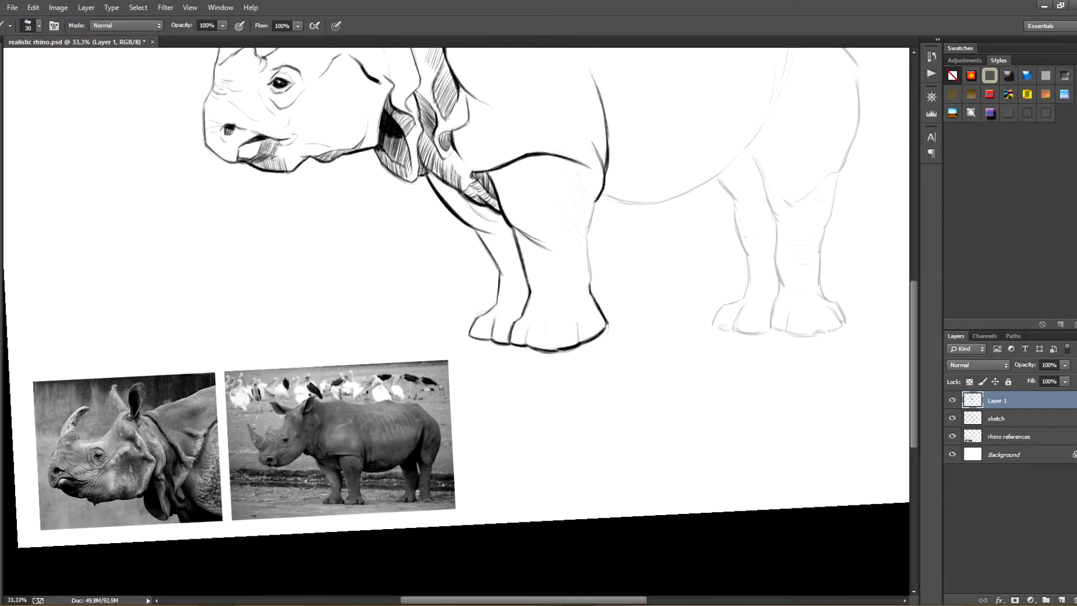
- Draw the rear edge of the near foreleg from the elbow down to the ankle
left_click_drag(587, 231, 590, 286)
key("r")
mouse_move(589, 281)
left_mouse_down()
mouse_move(580, 325)
mouse_move(583, 268)
left_mouse_up()
mouse_move(581, 247)
left_mouse_down()
mouse_move(570, 290)
mouse_move(557, 297)
mouse_move(576, 280)
left_mouse_up()
mouse_move(539, 235)
left_mouse_down()
mouse_move(629, 232)
mouse_move(642, 217)
left_mouse_up()
left_click_drag(526, 124, 530, 226)
- Reduce the brush size and hatch the skin creases on the upper part of the near foreleg
key("e")
key("b")
key("e")
key("b")
left_click_drag(538, 224, 512, 252)
left_click_drag(584, 280, 539, 252)
key("bracketleft")
key("bracketleft")
left_click_drag(562, 256, 595, 305)
left_click_drag(585, 263, 599, 291)
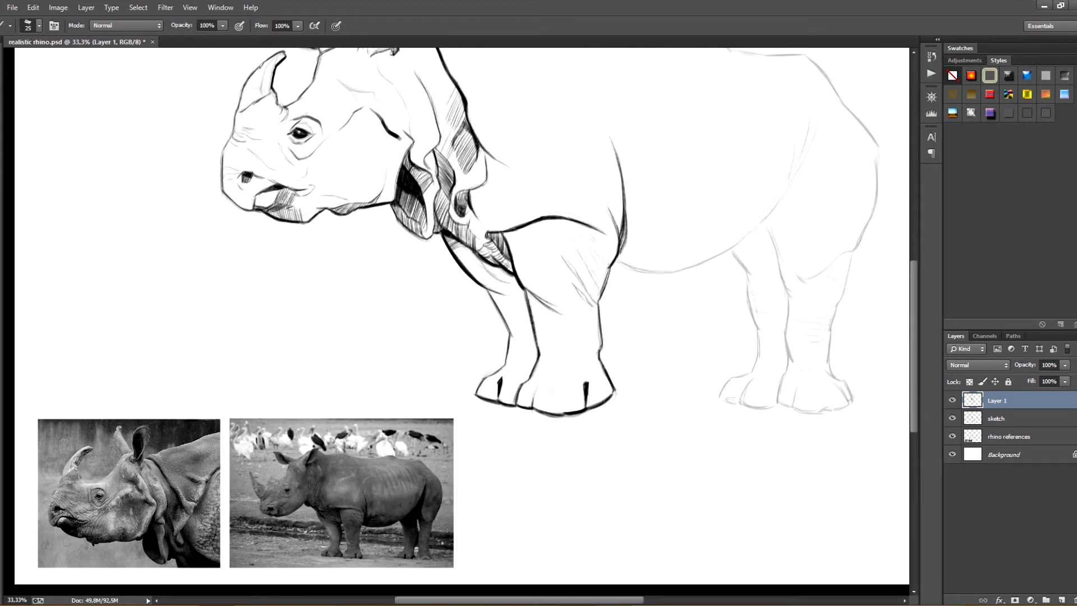
left_click_drag(580, 237, 605, 289)
- Shade the horn with hatching and draw the skin creases on the head behind the eye
mouse_move(540, 353)
left_mouse_down()
mouse_move(560, 369)
mouse_move(530, 393)
left_mouse_up()
left_click_drag(276, 88, 245, 140)
left_click_drag(371, 224, 360, 237)
left_click_drag(392, 159, 391, 182)
left_click_drag(360, 113, 392, 166)
left_click_drag(324, 126, 349, 138)
left_click_drag(349, 138, 368, 157)
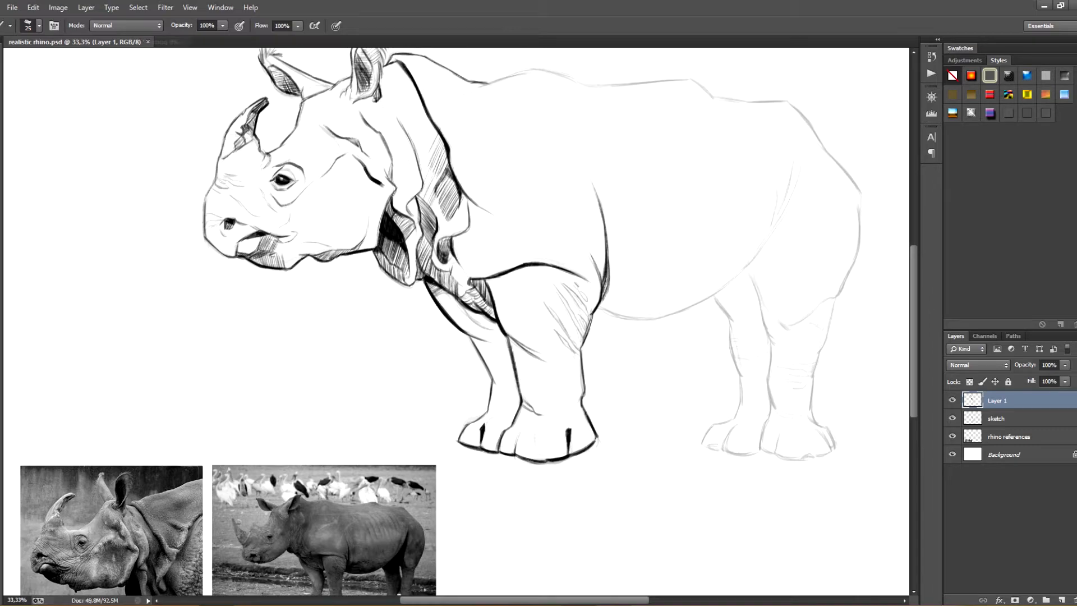
- Retouch the line beside the near ear and darken the lower neck folds, saving the file
left_click_drag(384, 70, 396, 95)
key("ctrl+s")
left_click_drag(505, 337, 473, 333)
left_click_drag(409, 252, 429, 282)
left_click_drag(432, 281, 443, 295)
- Enlarge the brush and draw the thick belly line from the near foreleg back to the hind leg
left_click_drag(616, 253, 561, 460)
key("bracketright")
key("bracketright")
mouse_move(476, 448)
left_mouse_down()
mouse_move(445, 304)
mouse_move(515, 397)
left_mouse_up()
left_click_drag(562, 460, 510, 156)
mouse_move(561, 427)
left_mouse_down()
mouse_move(342, 207)
mouse_move(485, 476)
left_mouse_up()
- Reduce the brush size and draw the front edge of the far hind leg below the belly
key("bracketleft")
left_click_drag(589, 242, 618, 273)
left_click_drag(605, 262, 616, 319)
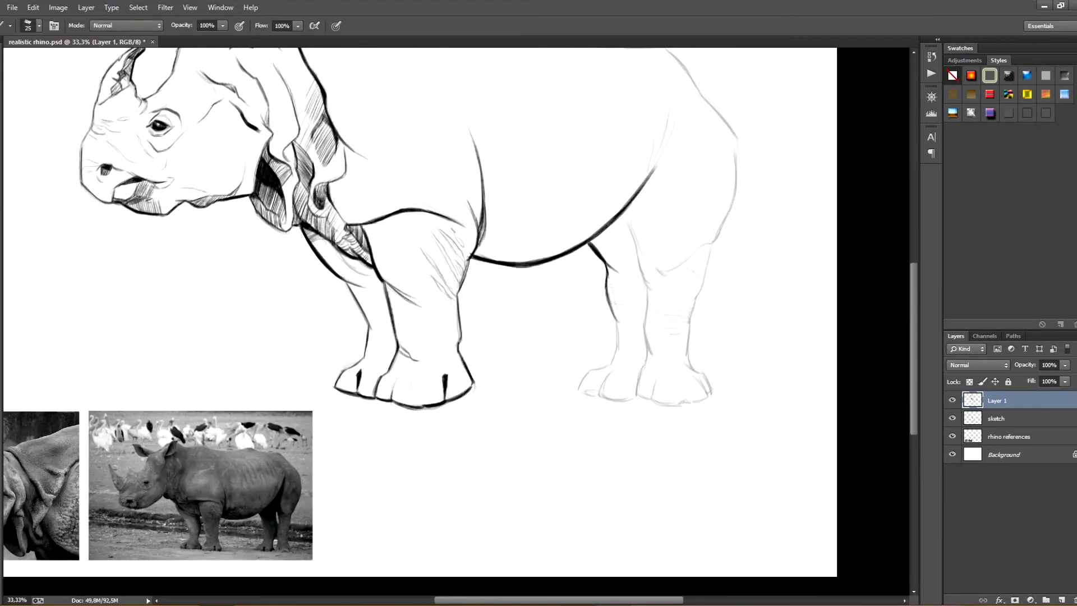
left_click_drag(561, 393, 569, 379)
left_click_drag(612, 298, 619, 329)
- Reduce the brush size again and outline the lower far hind leg and the hind feet
left_click_drag(561, 393, 601, 337)
mouse_move(659, 267)
left_mouse_down()
mouse_move(636, 300)
mouse_move(614, 418)
mouse_move(635, 469)
left_mouse_up()
mouse_move(634, 468)
left_mouse_down()
mouse_move(687, 331)
mouse_move(344, 520)
left_mouse_up()
key("bracketleft")
mouse_move(439, 287)
left_mouse_down()
mouse_move(424, 318)
mouse_move(448, 339)
left_mouse_up()
left_click_drag(344, 520, 681, 300)
left_click_drag(477, 337, 640, 315)
- Draw the front edge of the near hind leg and add skin creases on the far hind leg
mouse_move(530, 162)
left_mouse_down()
mouse_move(555, 180)
mouse_move(561, 209)
left_mouse_up()
mouse_move(554, 191)
left_mouse_down()
mouse_move(580, 228)
mouse_move(591, 291)
left_mouse_up()
left_click_drag(586, 285, 584, 326)
left_click_drag(561, 393, 393, 477)
left_click_drag(537, 240, 561, 239)
left_click_drag(539, 247, 566, 247)
- Draw the rear contour of the near hind leg from rump to heel and add creases on its lower part
left_click_drag(392, 477, 558, 396)
left_click_drag(627, 230, 626, 295)
left_click_drag(633, 173, 629, 226)
left_click_drag(627, 285, 638, 304)
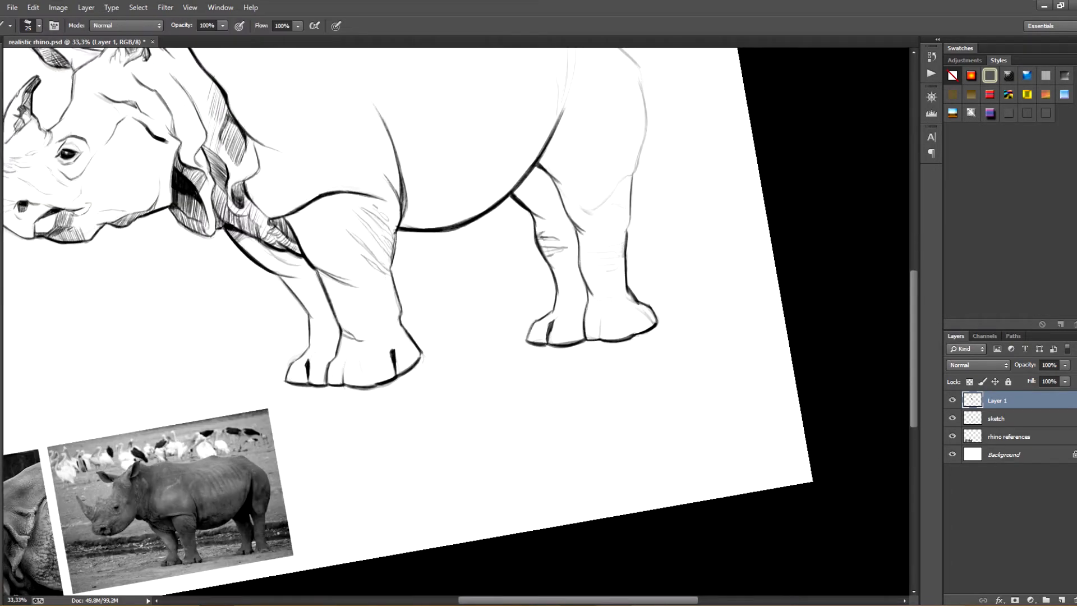
left_click_drag(561, 392, 550, 405)
mouse_move(763, 113)
left_mouse_down()
mouse_move(742, 226)
mouse_move(709, 252)
left_mouse_up()
left_click_drag(690, 295, 726, 303)
left_click_drag(696, 309, 720, 315)
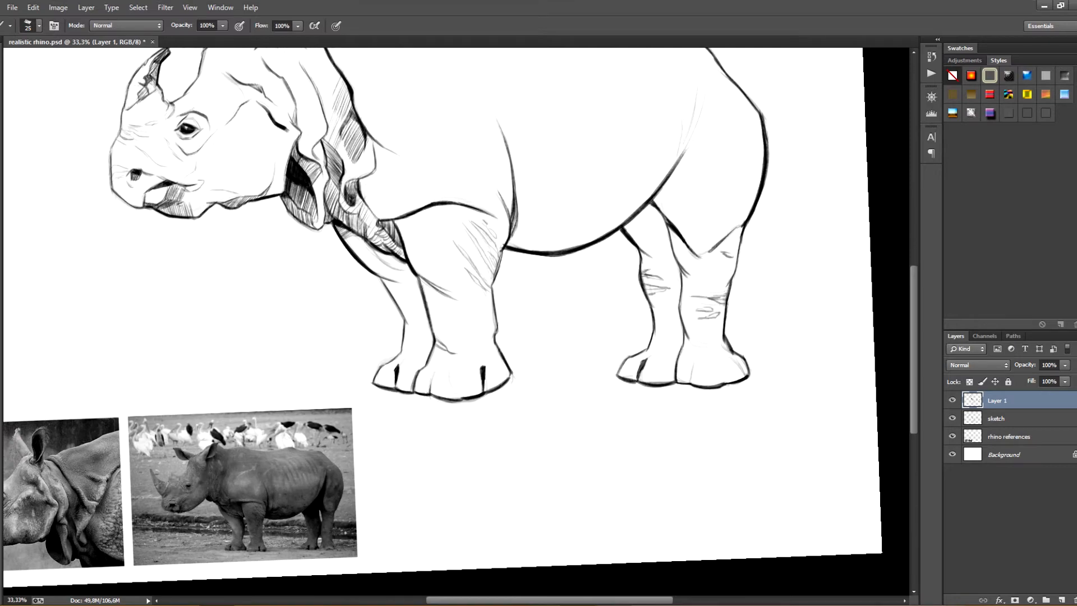
- Draw the toe line on the near hind foot and hatch the flank fold in front of the thigh
left_click_drag(695, 361, 691, 383)
left_click_drag(673, 225, 663, 273)
mouse_move(696, 135)
left_mouse_down()
mouse_move(677, 198)
mouse_move(691, 305)
left_mouse_up()
left_click_drag(645, 247, 686, 298)
key("e")
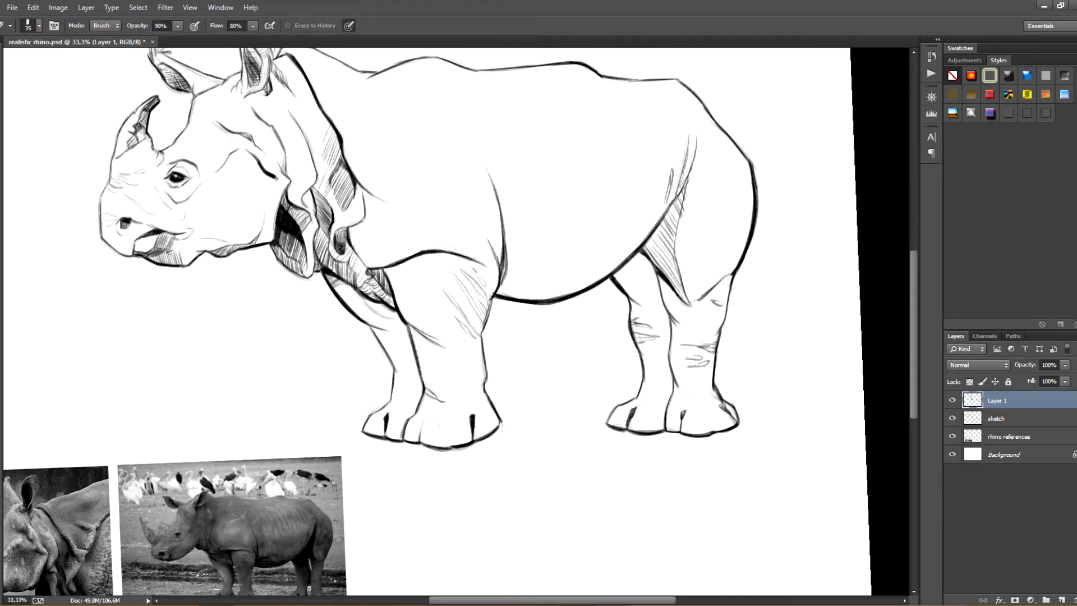
left_click_drag(681, 203, 673, 221)
- Darken the flank fold in front of the near thigh with denser hatching
key("b")
left_click_drag(561, 392, 475, 196)
mouse_move(321, 157)
left_mouse_down()
mouse_move(303, 183)
mouse_move(285, 185)
left_mouse_up()
left_click_drag(314, 185, 645, 241)
left_click_drag(669, 209, 689, 245)
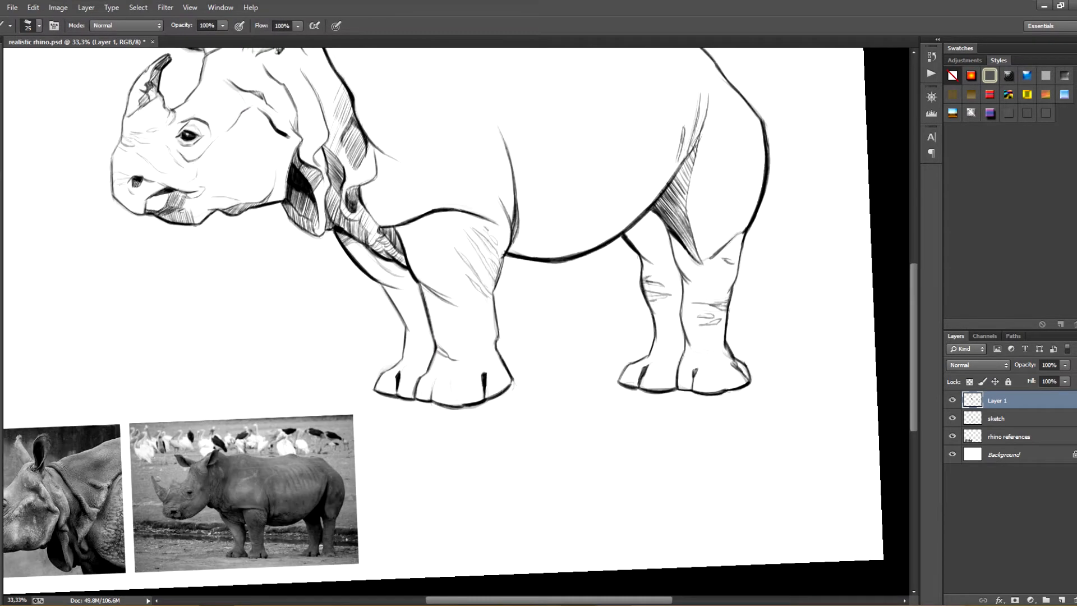
left_click_drag(677, 170, 688, 200)
mouse_move(684, 207)
left_mouse_down()
mouse_move(710, 275)
mouse_move(676, 231)
left_mouse_up()
- Shade the upper part of the far hind leg under the belly with cross-hatching
mouse_move(630, 231)
left_mouse_down()
mouse_move(652, 301)
mouse_move(654, 275)
left_mouse_up()
left_click_drag(618, 263, 652, 301)
left_click_drag(651, 301, 636, 241)
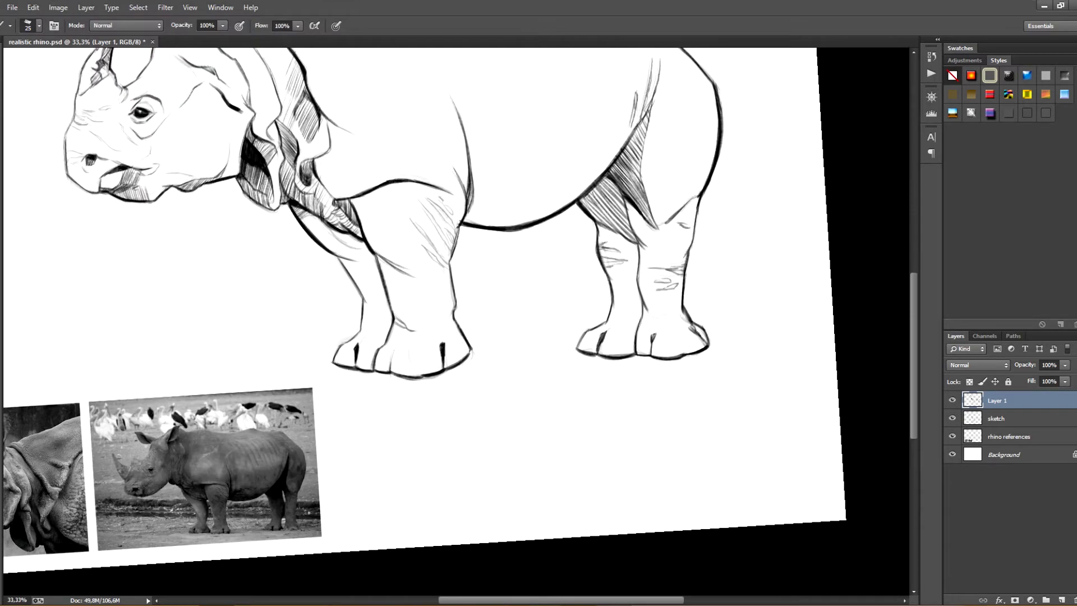
left_click_drag(626, 181, 582, 219)
mouse_move(605, 246)
left_mouse_down()
mouse_move(610, 224)
mouse_move(623, 351)
left_mouse_up()
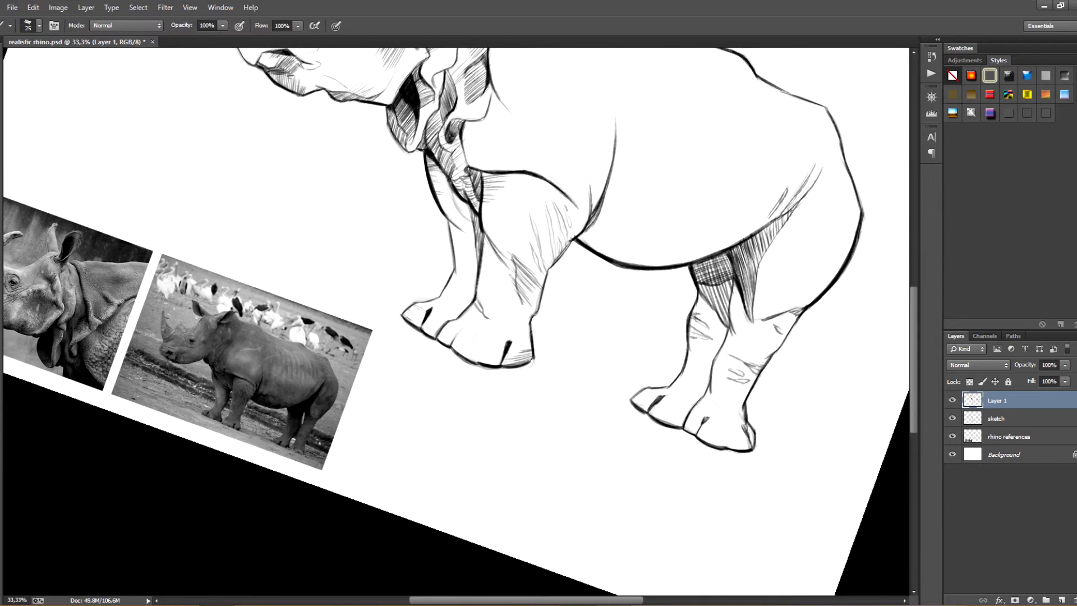
- Hatch the underbelly behind the near foreleg and draw the crease running back from the elbow
left_click_drag(584, 213, 644, 263)
left_click_drag(595, 213, 638, 249)
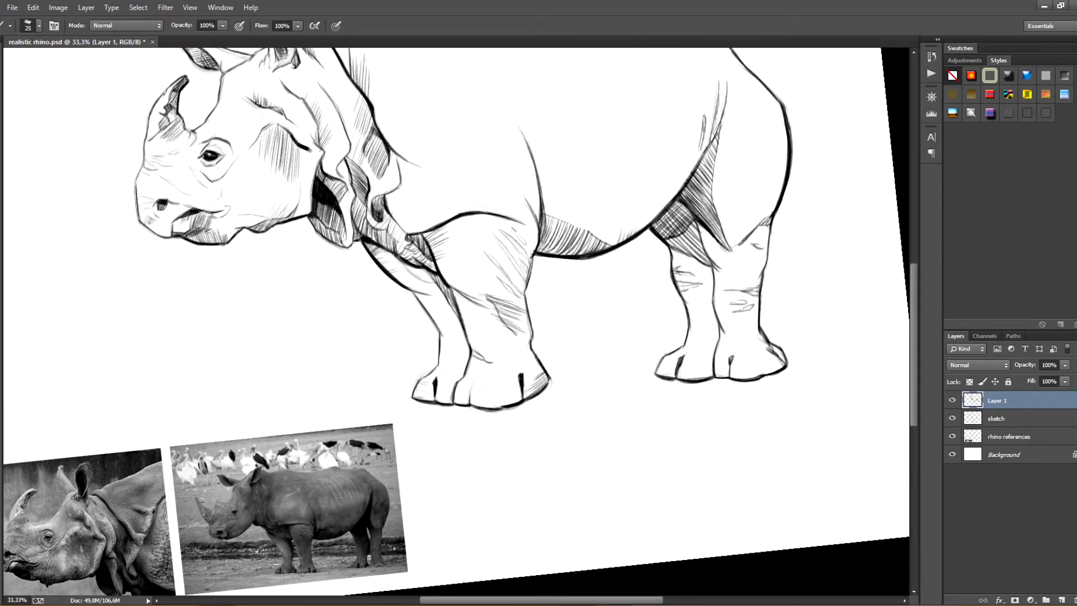
left_click_drag(543, 213, 584, 199)
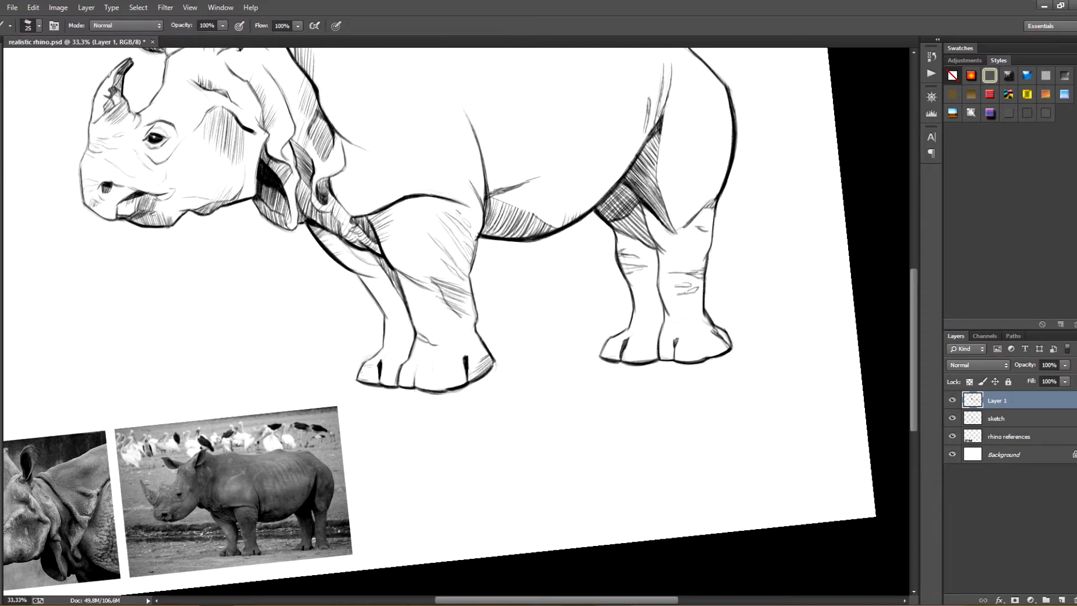
- Blacken the deepest shadow between the belly and the tops of the hind legs
key("r")
key("r")
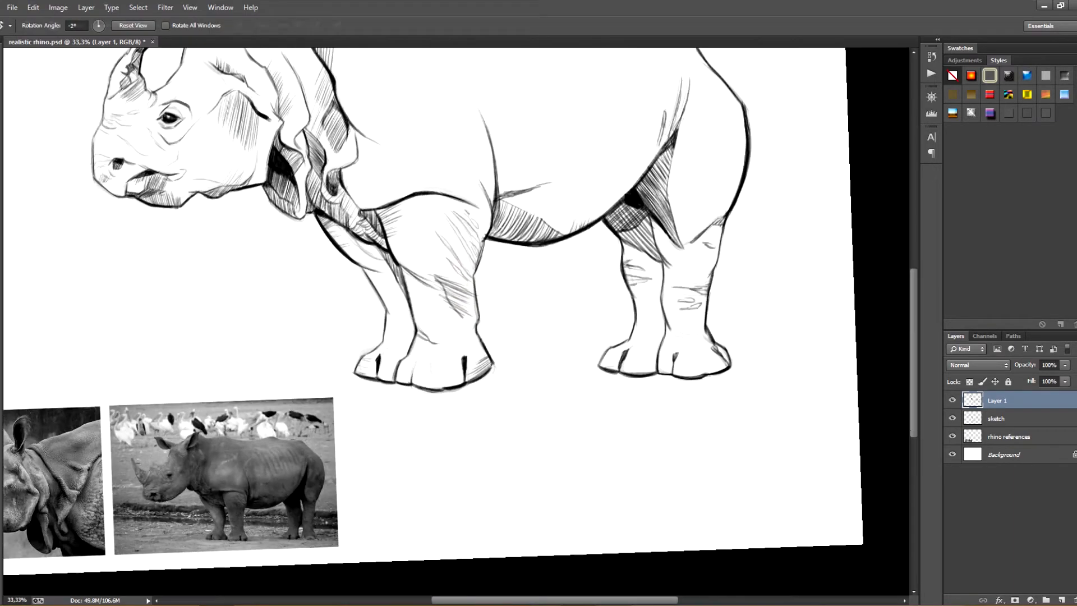
key("space")
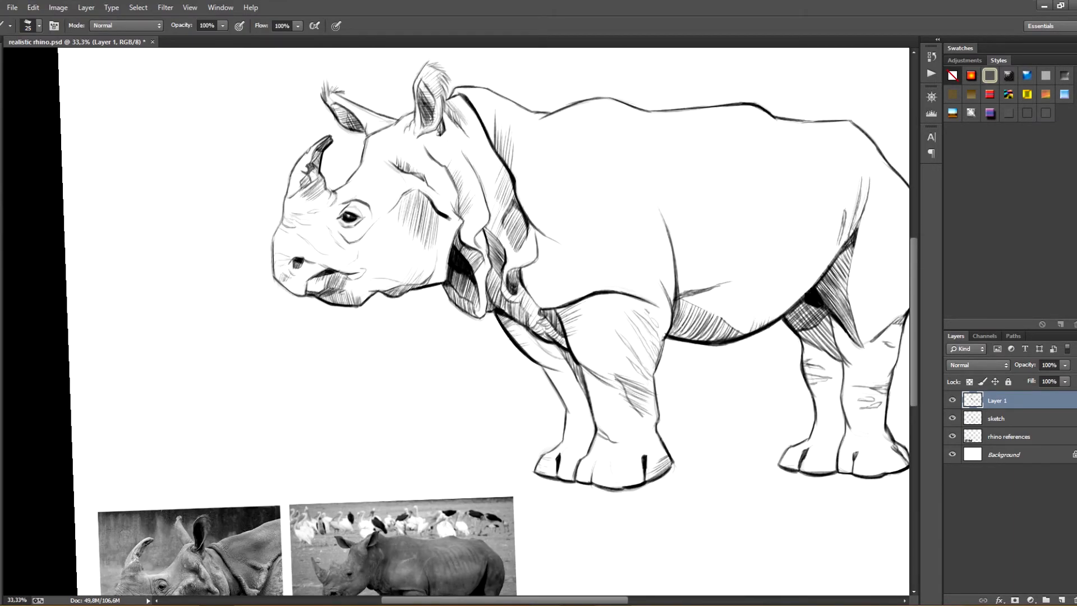
- Retouch the near ear and draw light skin creases across the flank and thigh
left_click_drag(447, 83, 440, 102)
key("space")
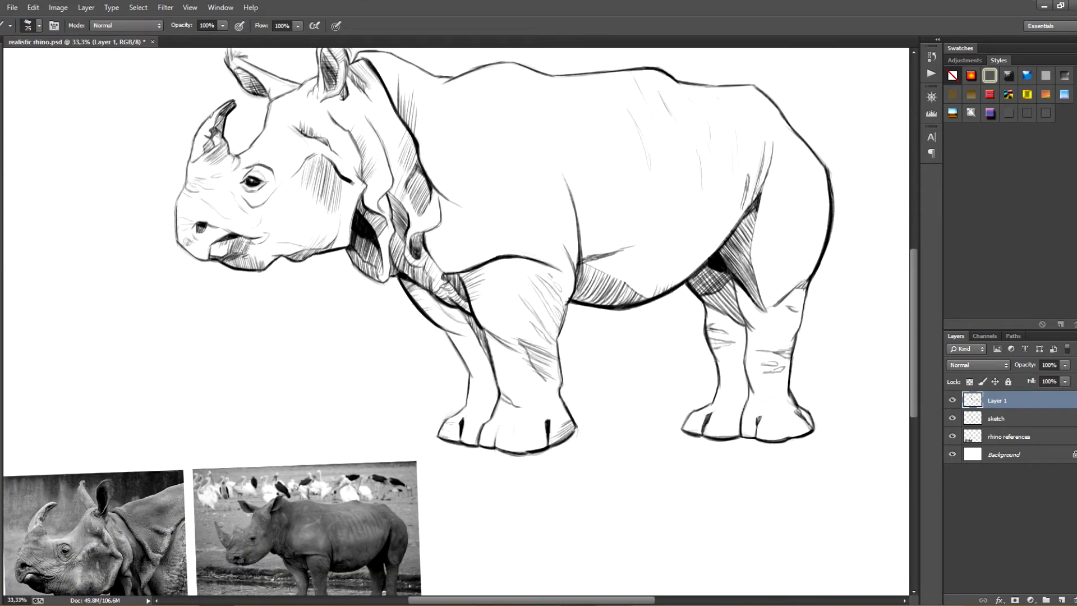
key("space")
key("space")
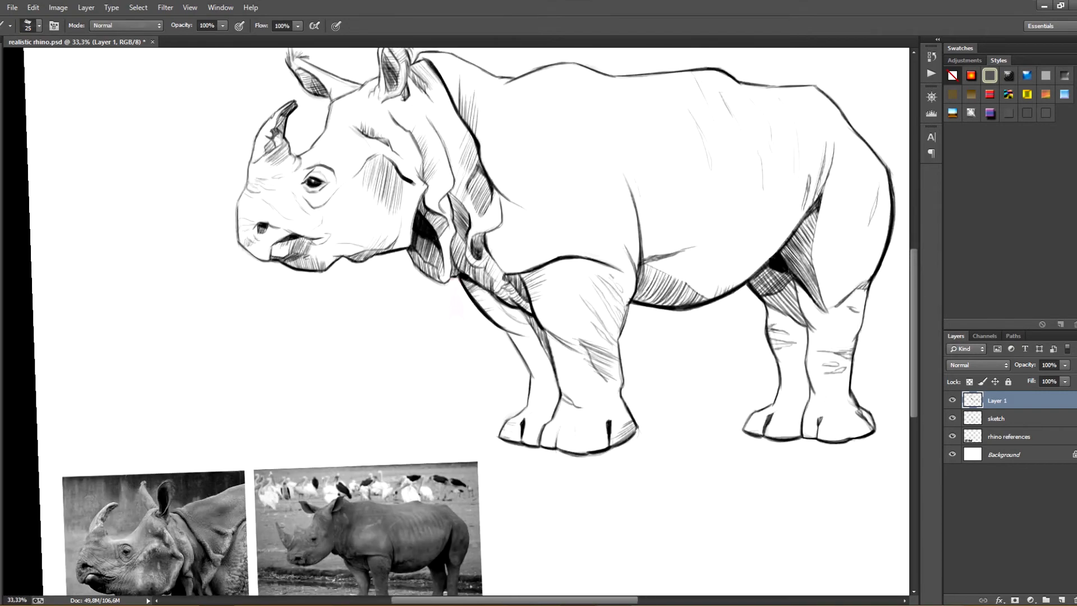
key("r")
- Toggle the sketch layer to compare it with the line work and leave it hidden
left_click(952, 418)
left_click(953, 418)
left_click(952, 418)
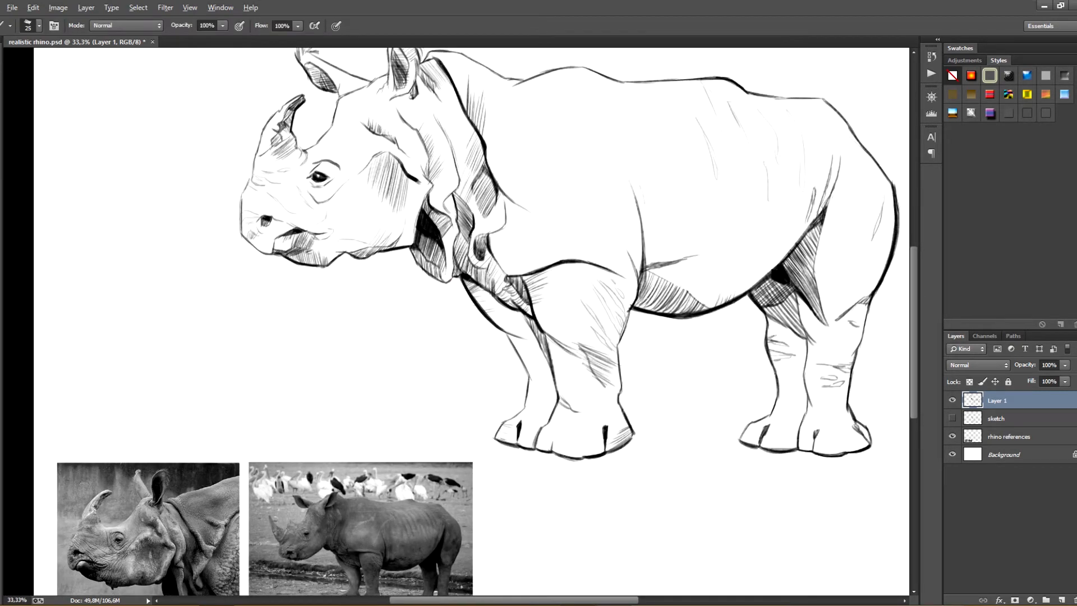
- Hatch the cast shadow on the ground behind the near forefoot
key("space")
key("r")
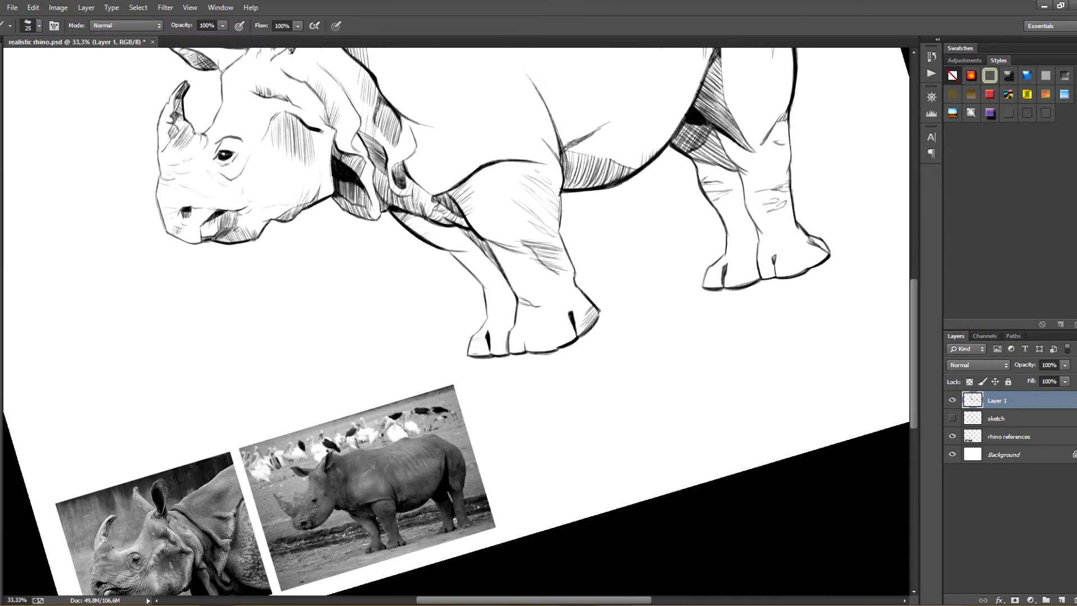
left_click_drag(599, 306, 655, 293)
left_click_drag(599, 317, 664, 296)
left_click_drag(595, 326, 662, 304)
left_click_drag(582, 334, 682, 300)
left_click_drag(612, 314, 694, 273)
key("space")
left_click_drag(694, 273, 611, 295)
key("ctrl+alt+z")
mouse_move(561, 321)
left_mouse_down()
mouse_move(615, 323)
mouse_move(574, 317)
mouse_move(612, 313)
left_mouse_up()
- Hatch the cast shadow on the ground behind the near hind foot
key("e")
key("b")
key("space")
left_click_drag(611, 315, 537, 321)
left_click_drag(671, 281, 757, 237)
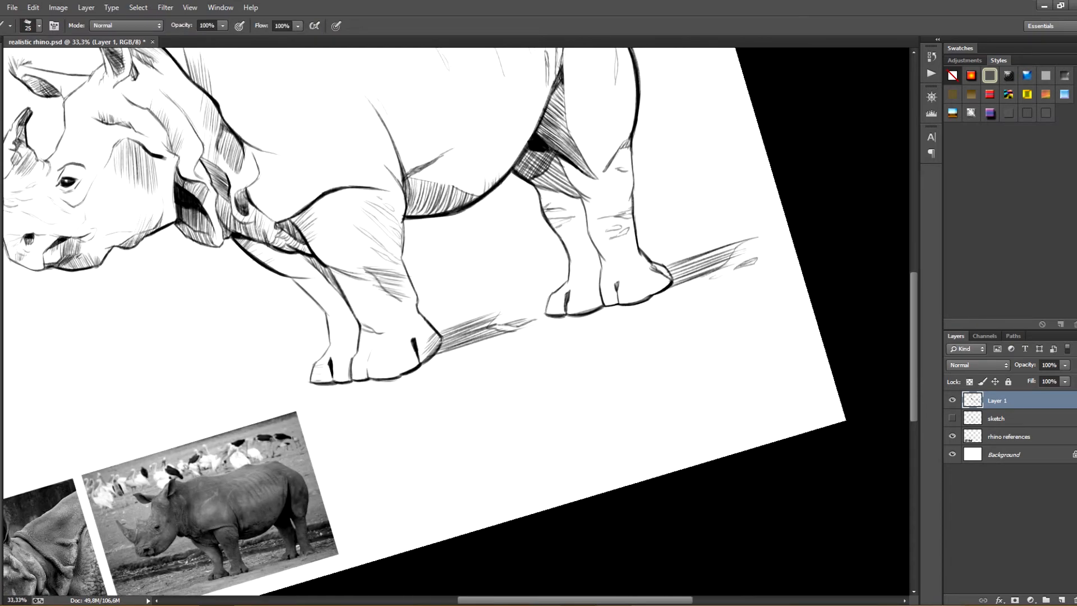
- Add small pebble marks around the ground shadows and erase stray marks near the hind leg
left_click_drag(475, 355, 460, 359)
key("r")
mouse_move(476, 365)
left_mouse_down()
mouse_move(463, 369)
mouse_move(457, 279)
mouse_move(376, 320)
left_mouse_up()
key("b")
key("space")
key("r")
key("space")
key("e")
mouse_move(548, 196)
left_mouse_down()
mouse_move(554, 188)
mouse_move(606, 265)
left_mouse_up()
key("b")
key("r")
key("b")
key("bracketright")
key("e")
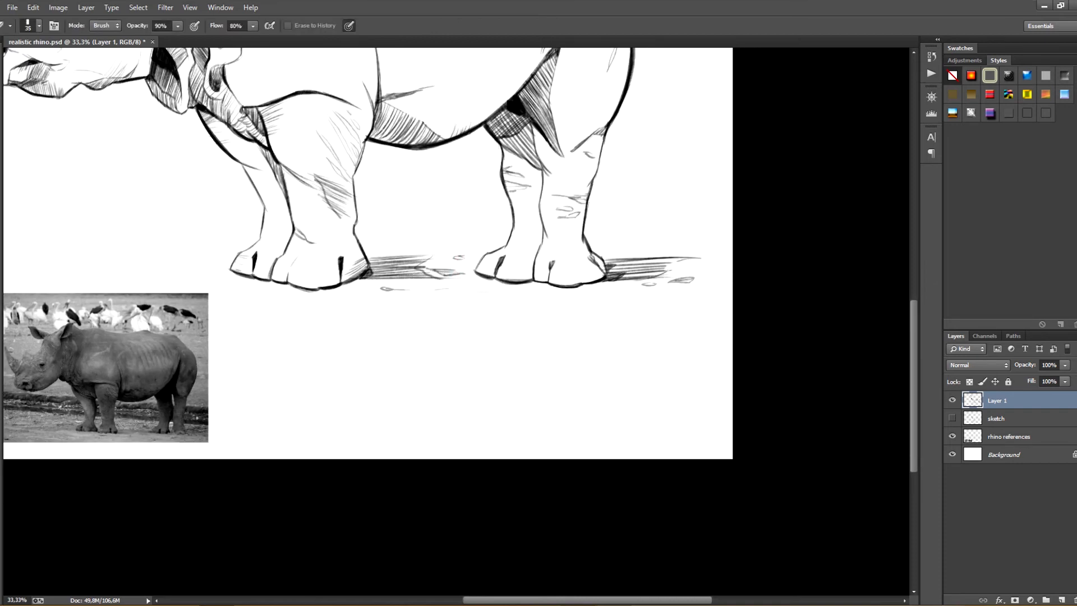
- Hide the rhino references layer and rename Layer 1 as clean up
key("ctrl+minus")
left_click(952, 436)
double_click(997, 400)
type("c")
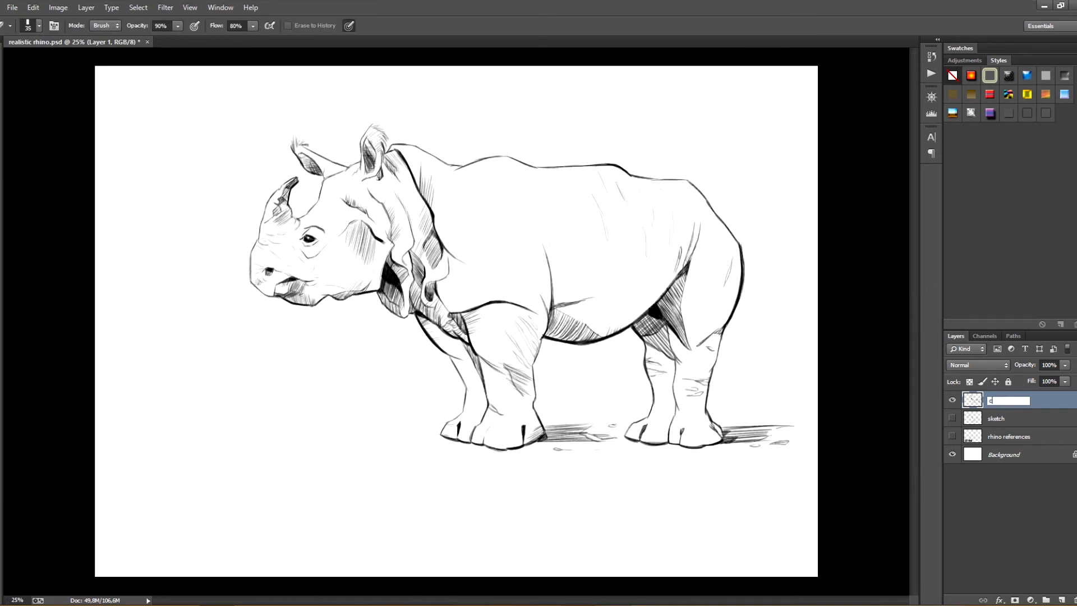
type("lean up")
key("Return")
- Move the rhino line art so that it sits centred on the canvas
key("v")
left_click_drag(440, 255, 577, 256)
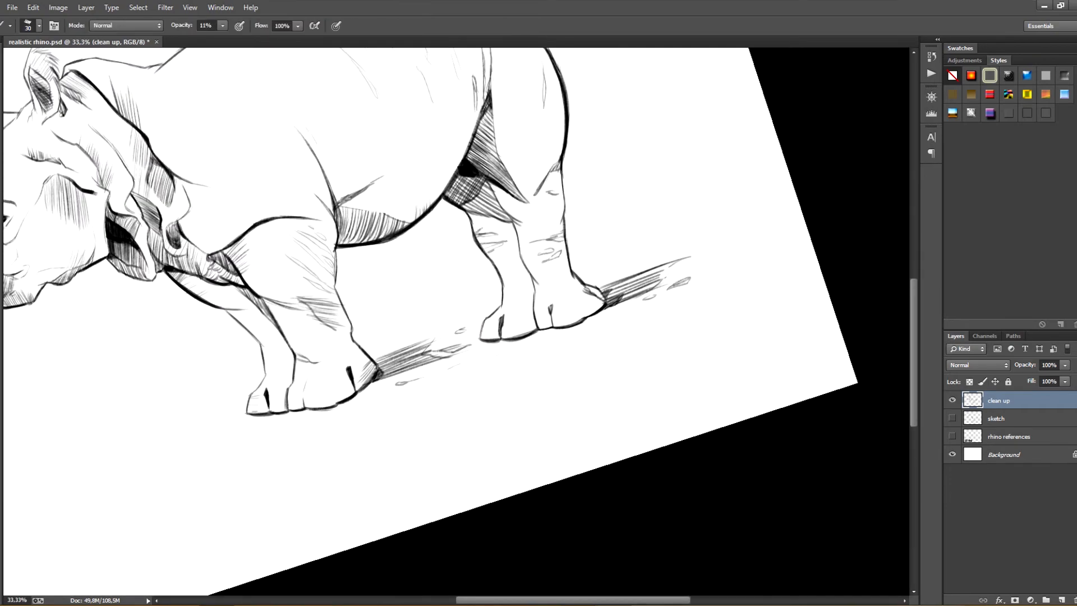
- Reduce the brush size, sign the drawing below the hind foot's shadow and fit the whole canvas in view
key("ctrl+z")
key("bracketleft")
key("bracketleft")
left_click_drag(603, 327, 692, 292)
left_click_drag(620, 320, 629, 318)
left_click_drag(634, 319, 671, 309)
left_click_drag(675, 303, 680, 305)
key("r")
left_click_drag(683, 303, 678, 374)
key("ctrl+0")
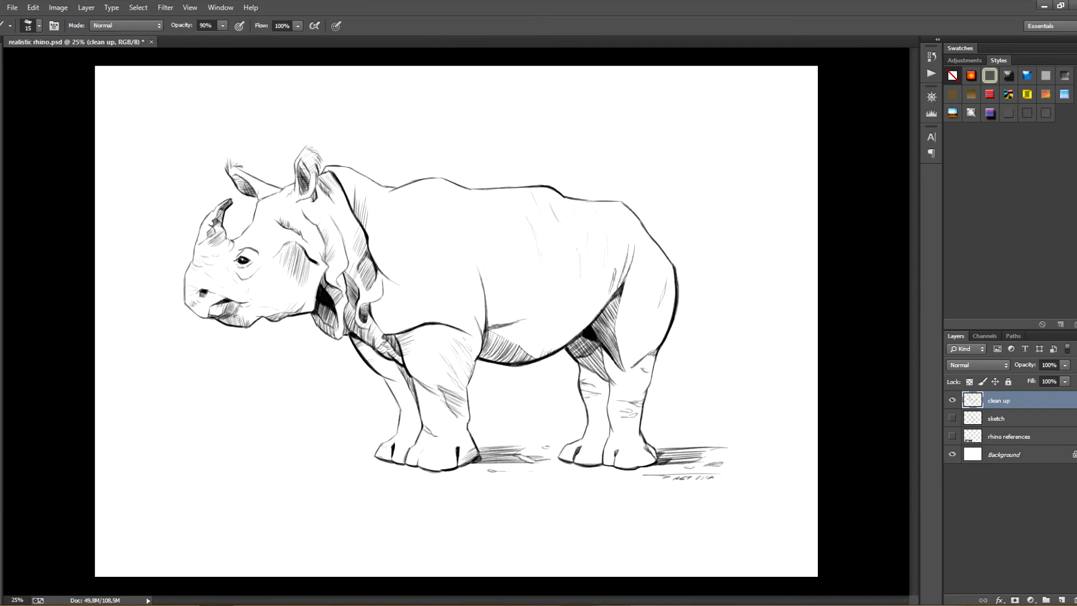